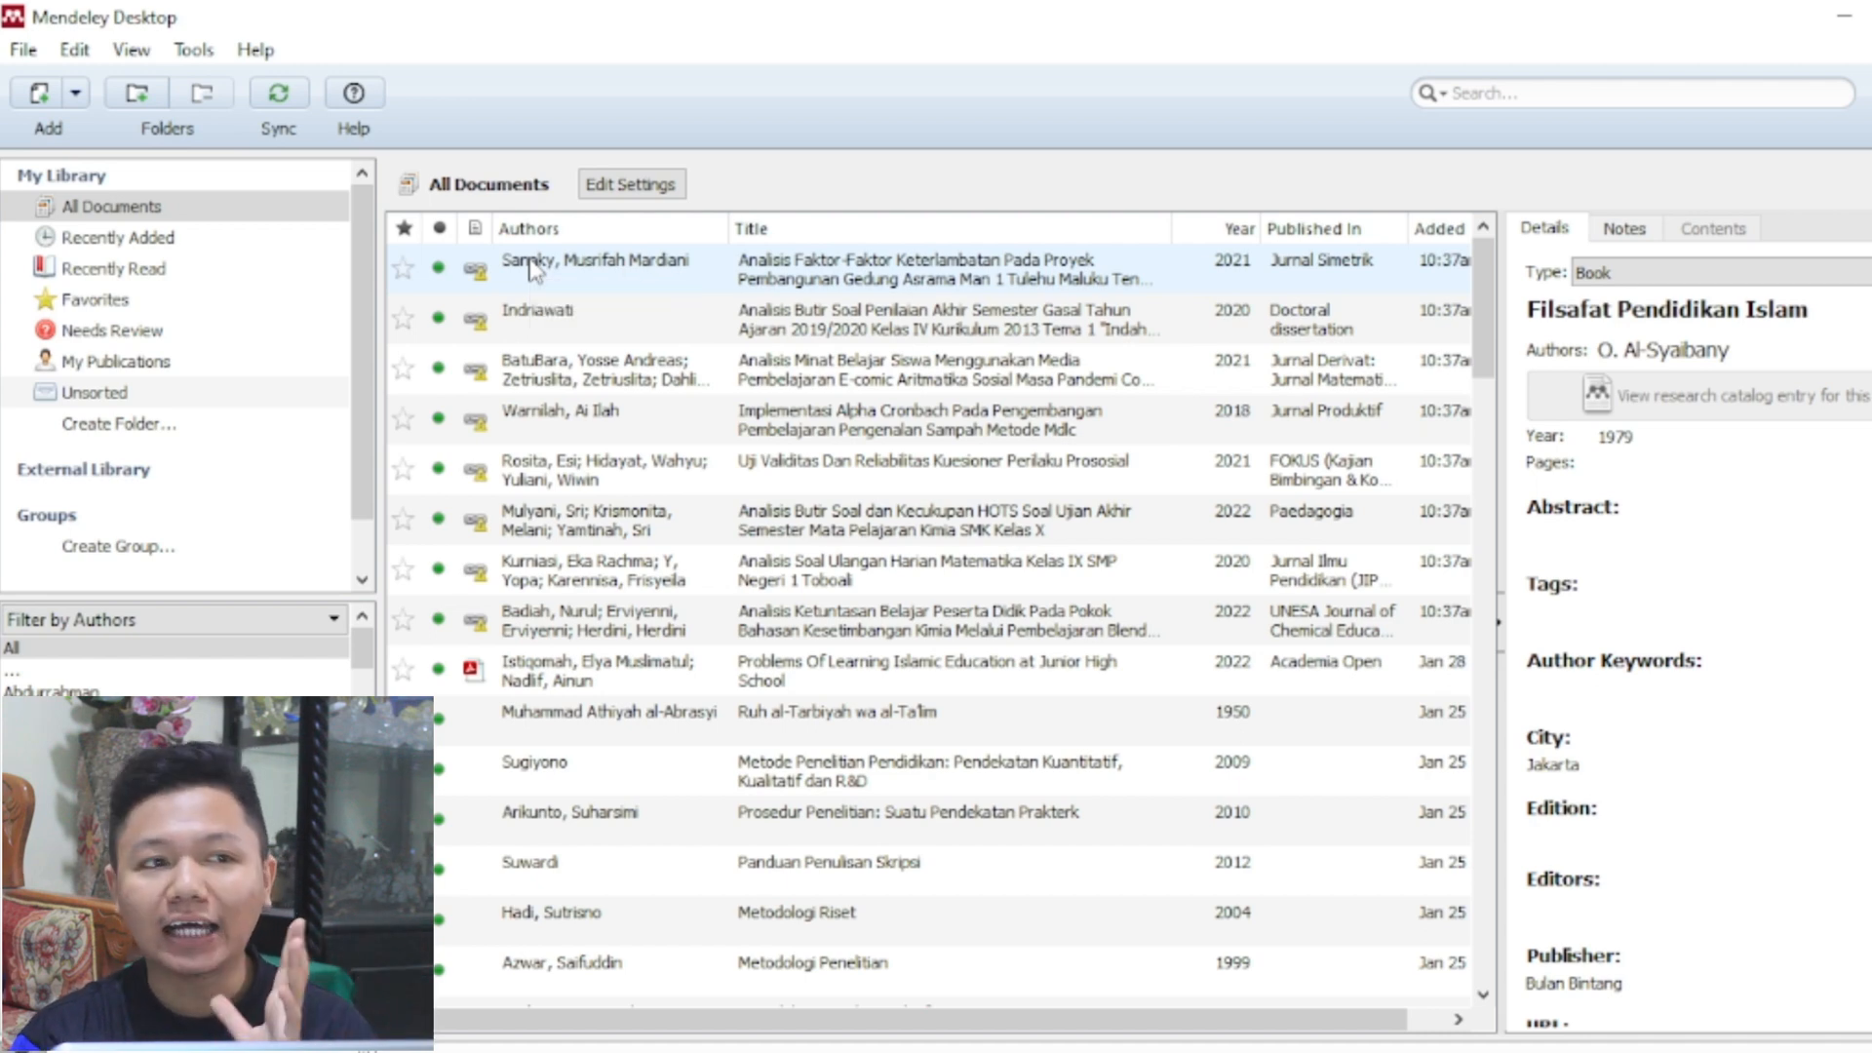
Start a manual entry for a new document and set its type to Book.
click(76, 97)
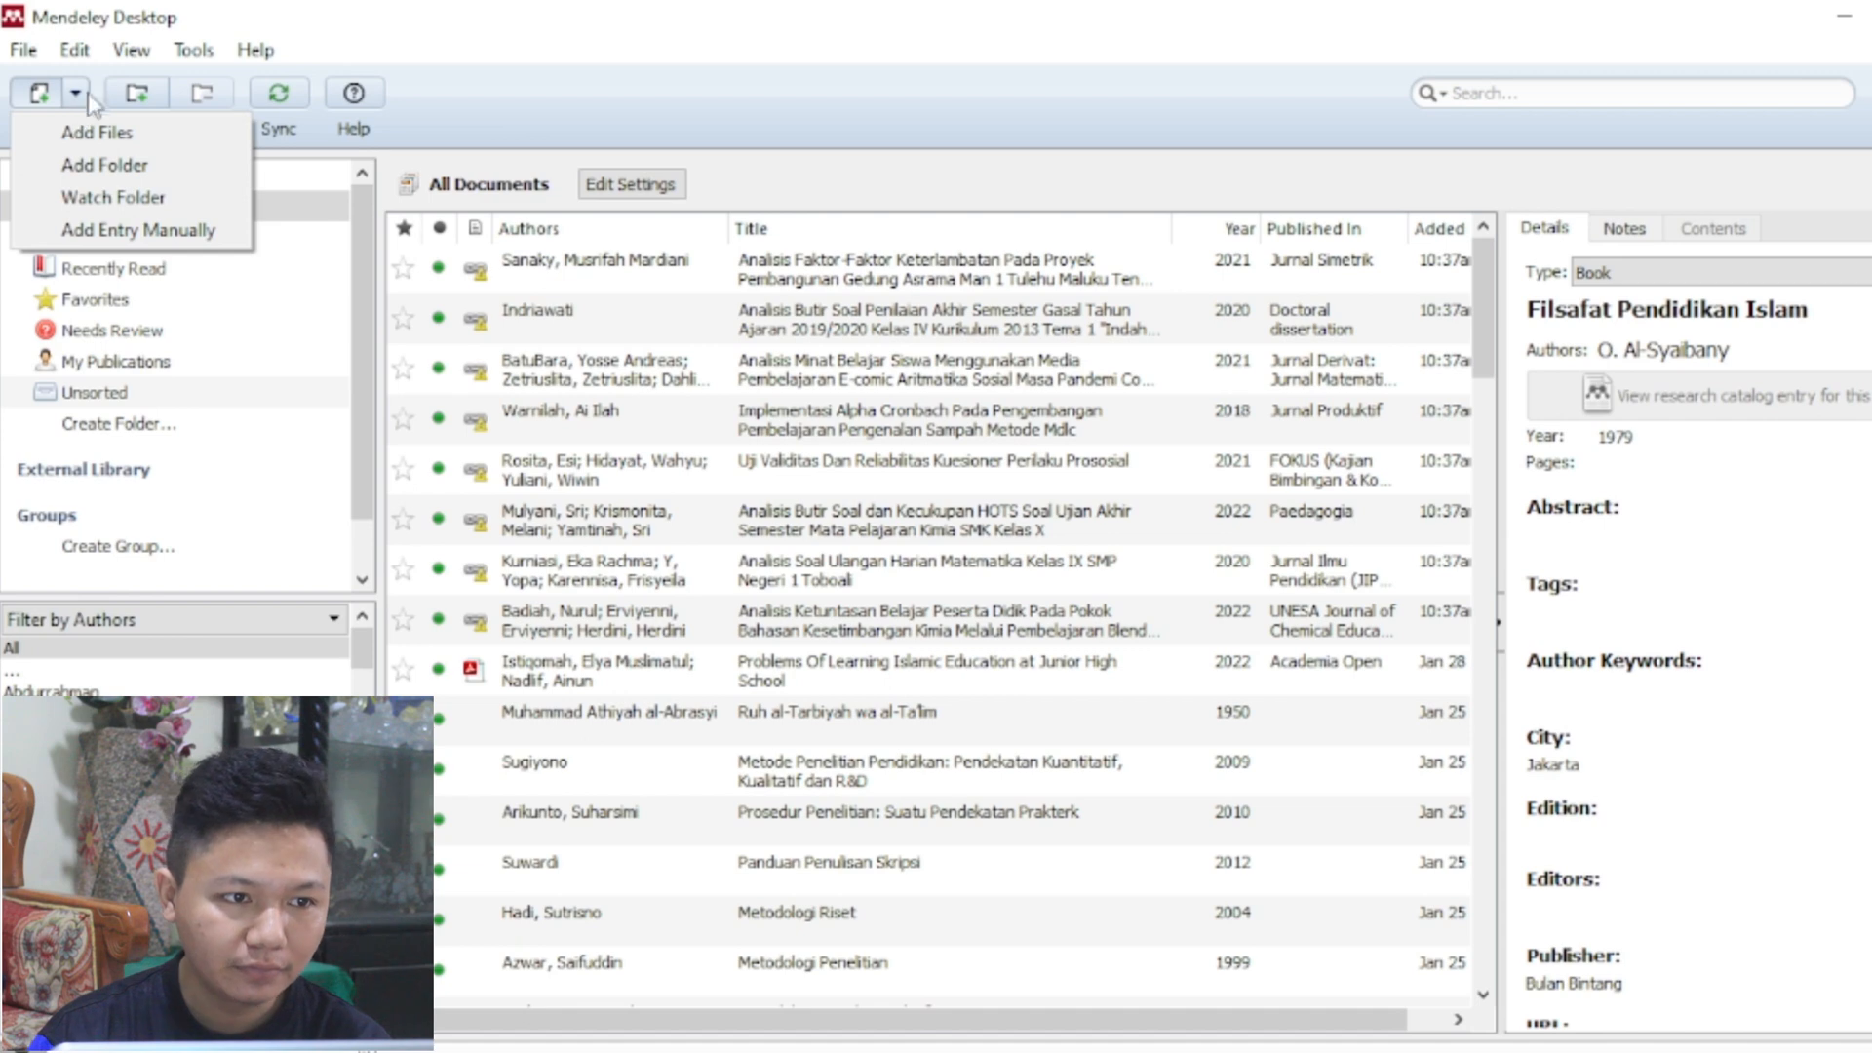
click(171, 235)
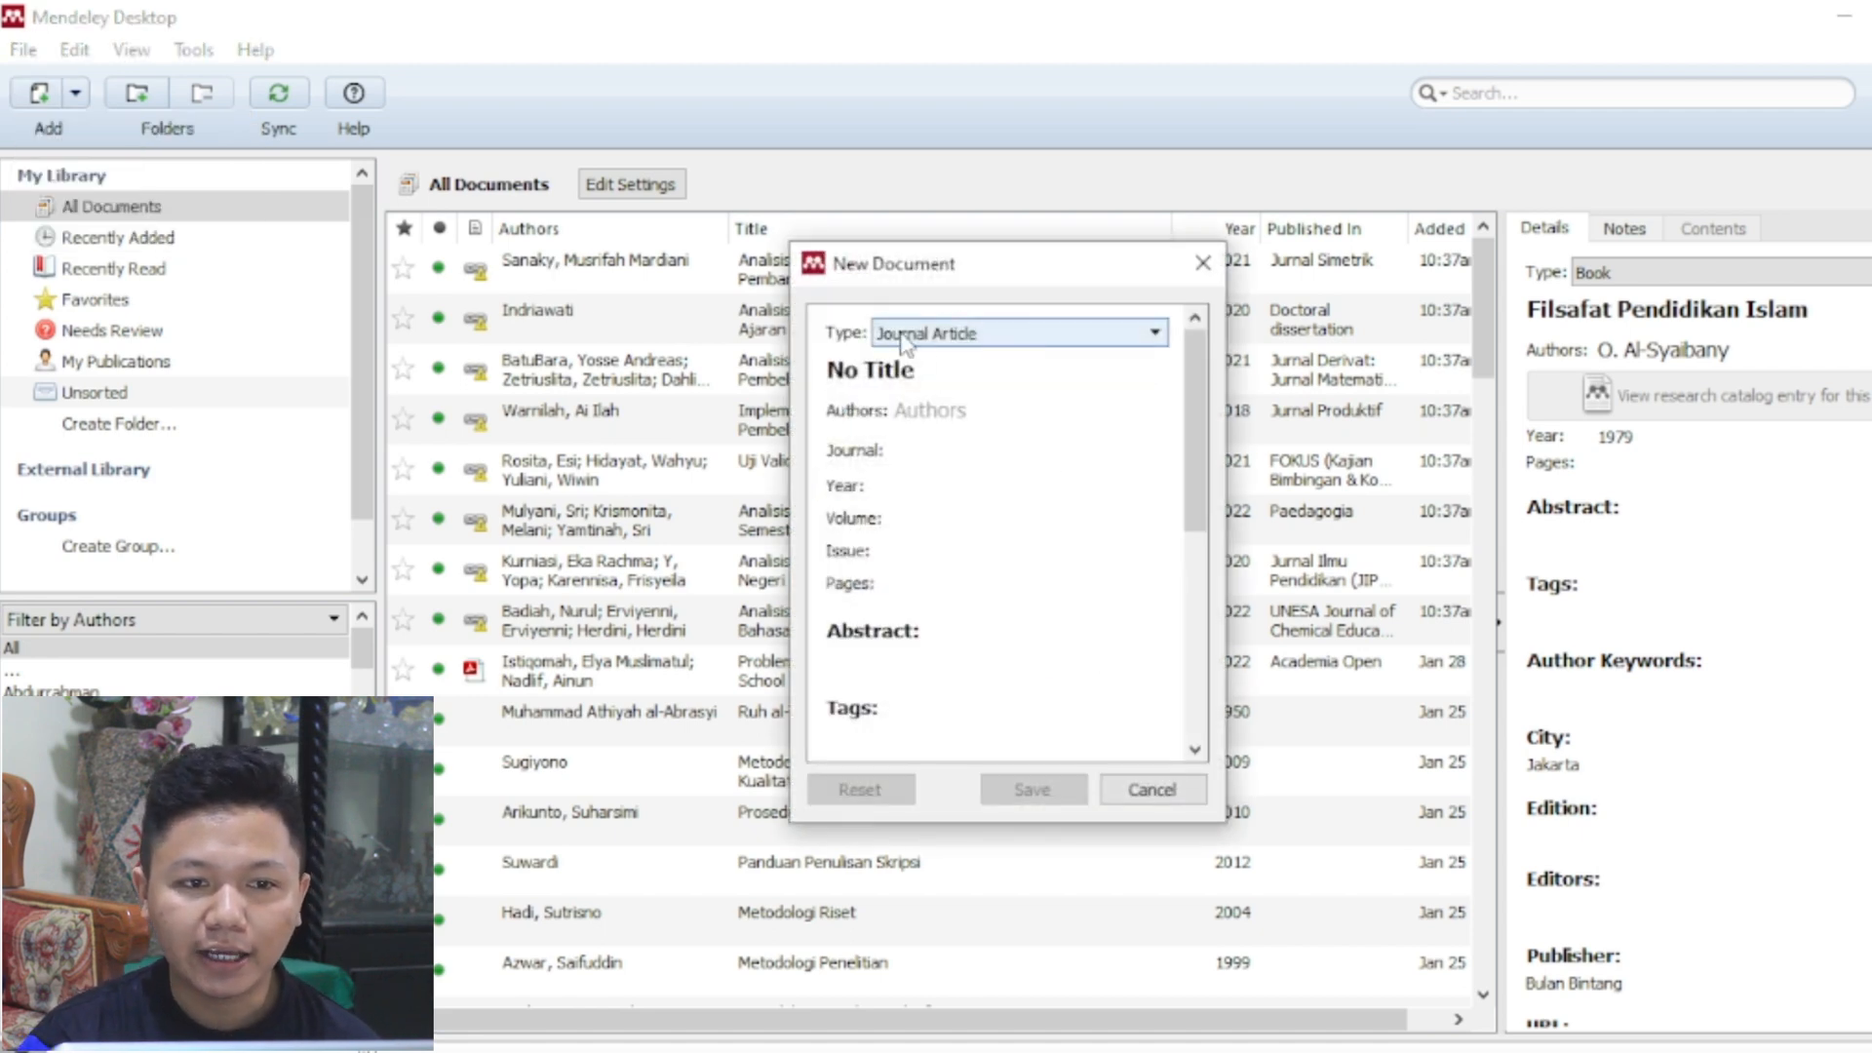
click(965, 336)
scroll(994, 449, down, 3)
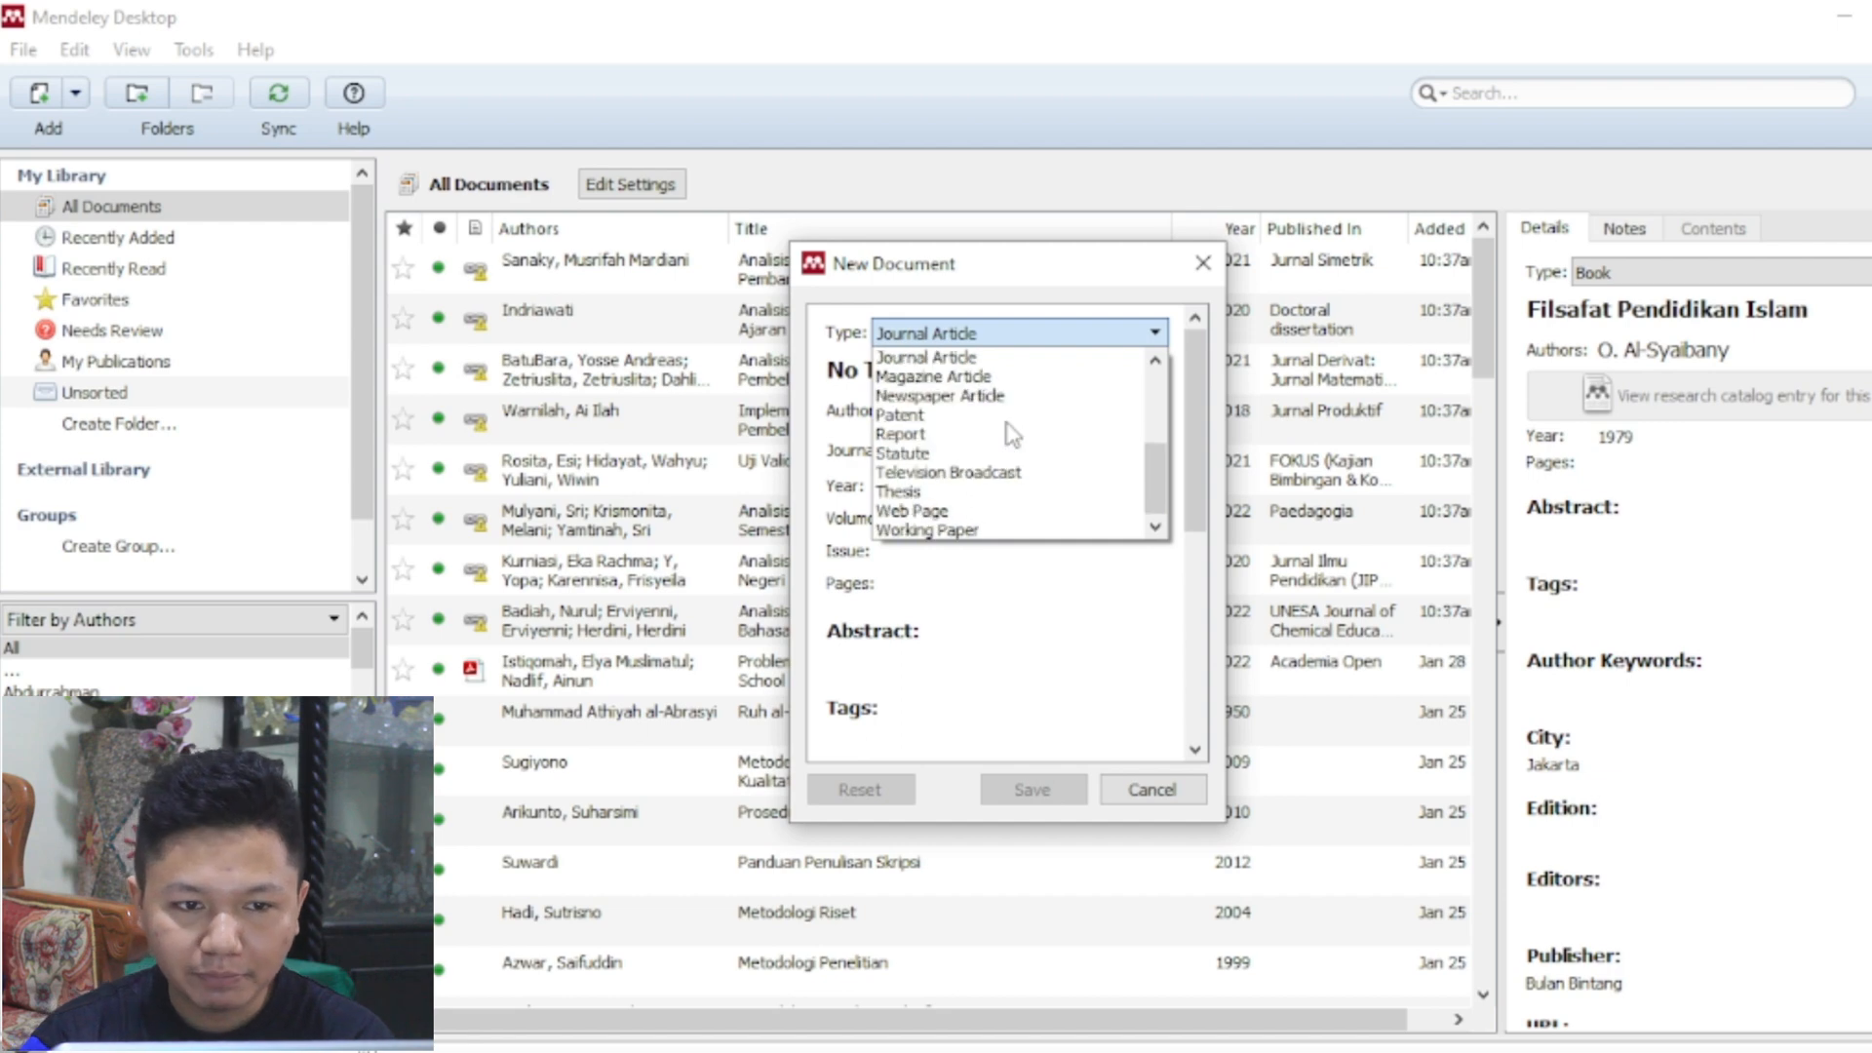
scroll(999, 453, up, 3)
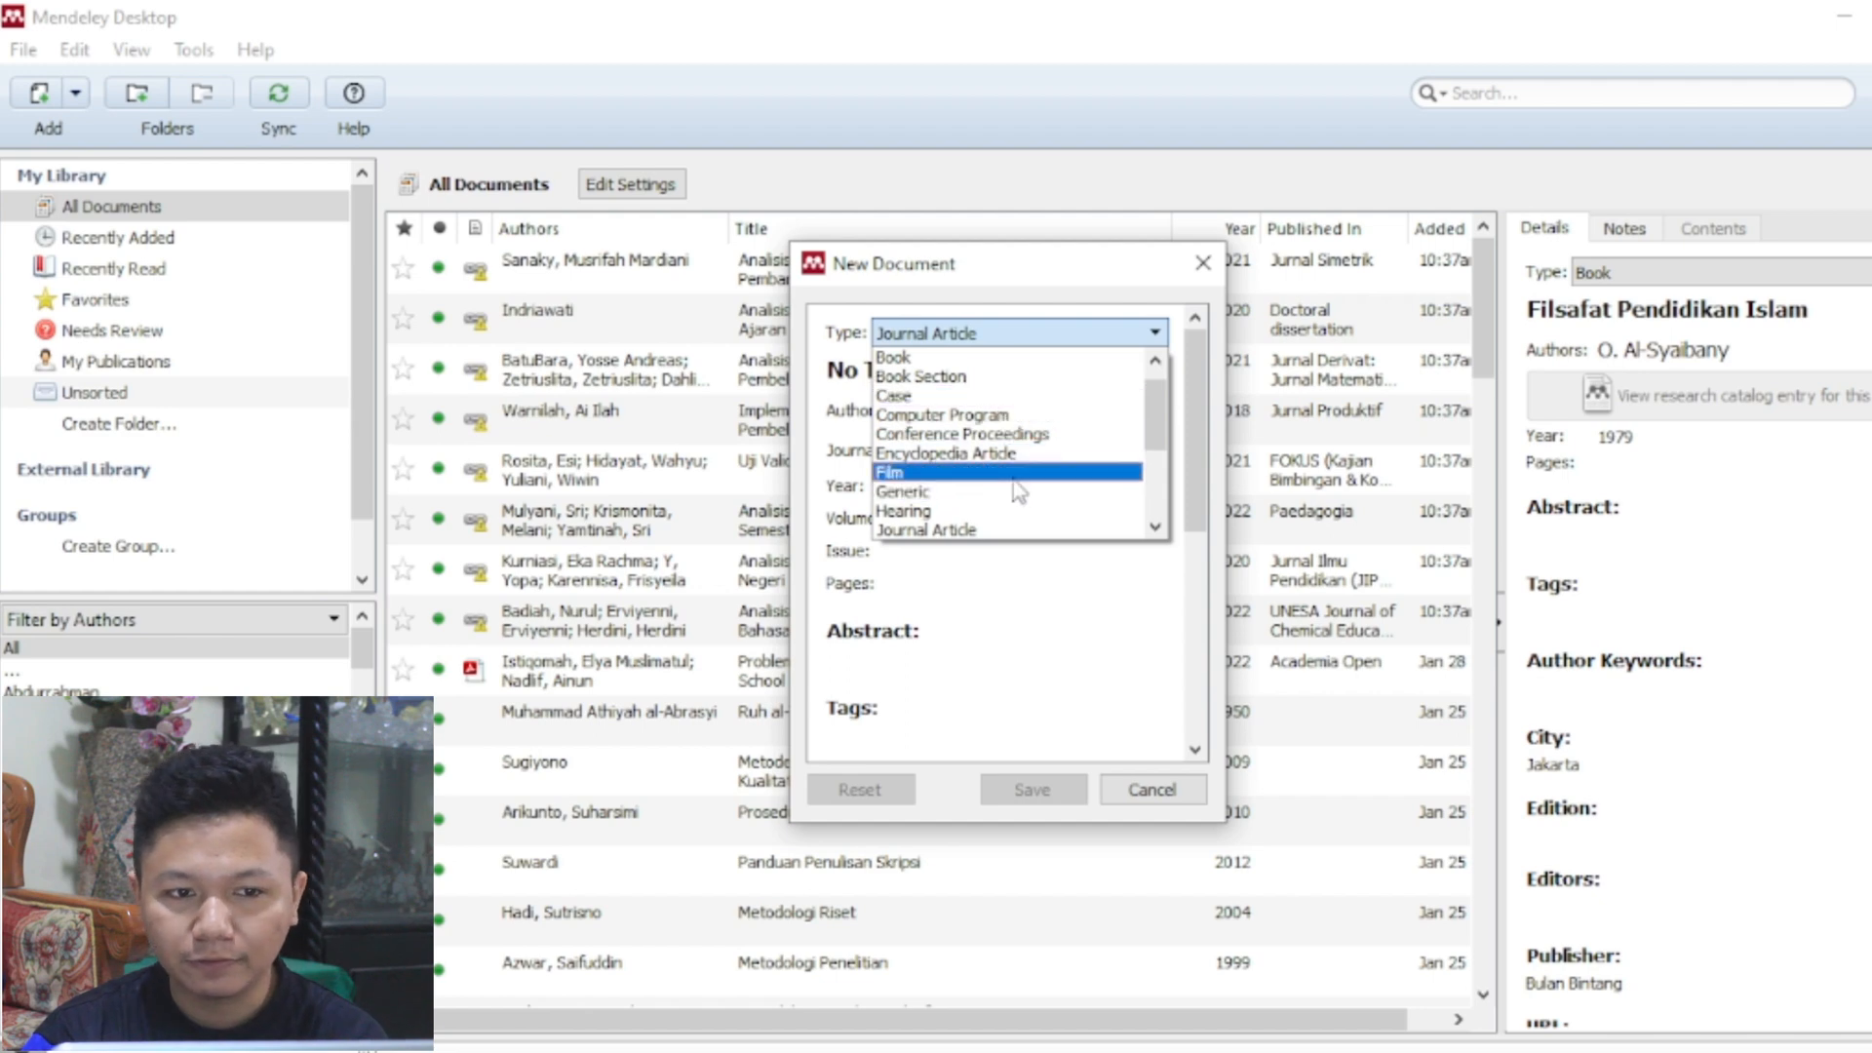
scroll(1019, 492, down, 1)
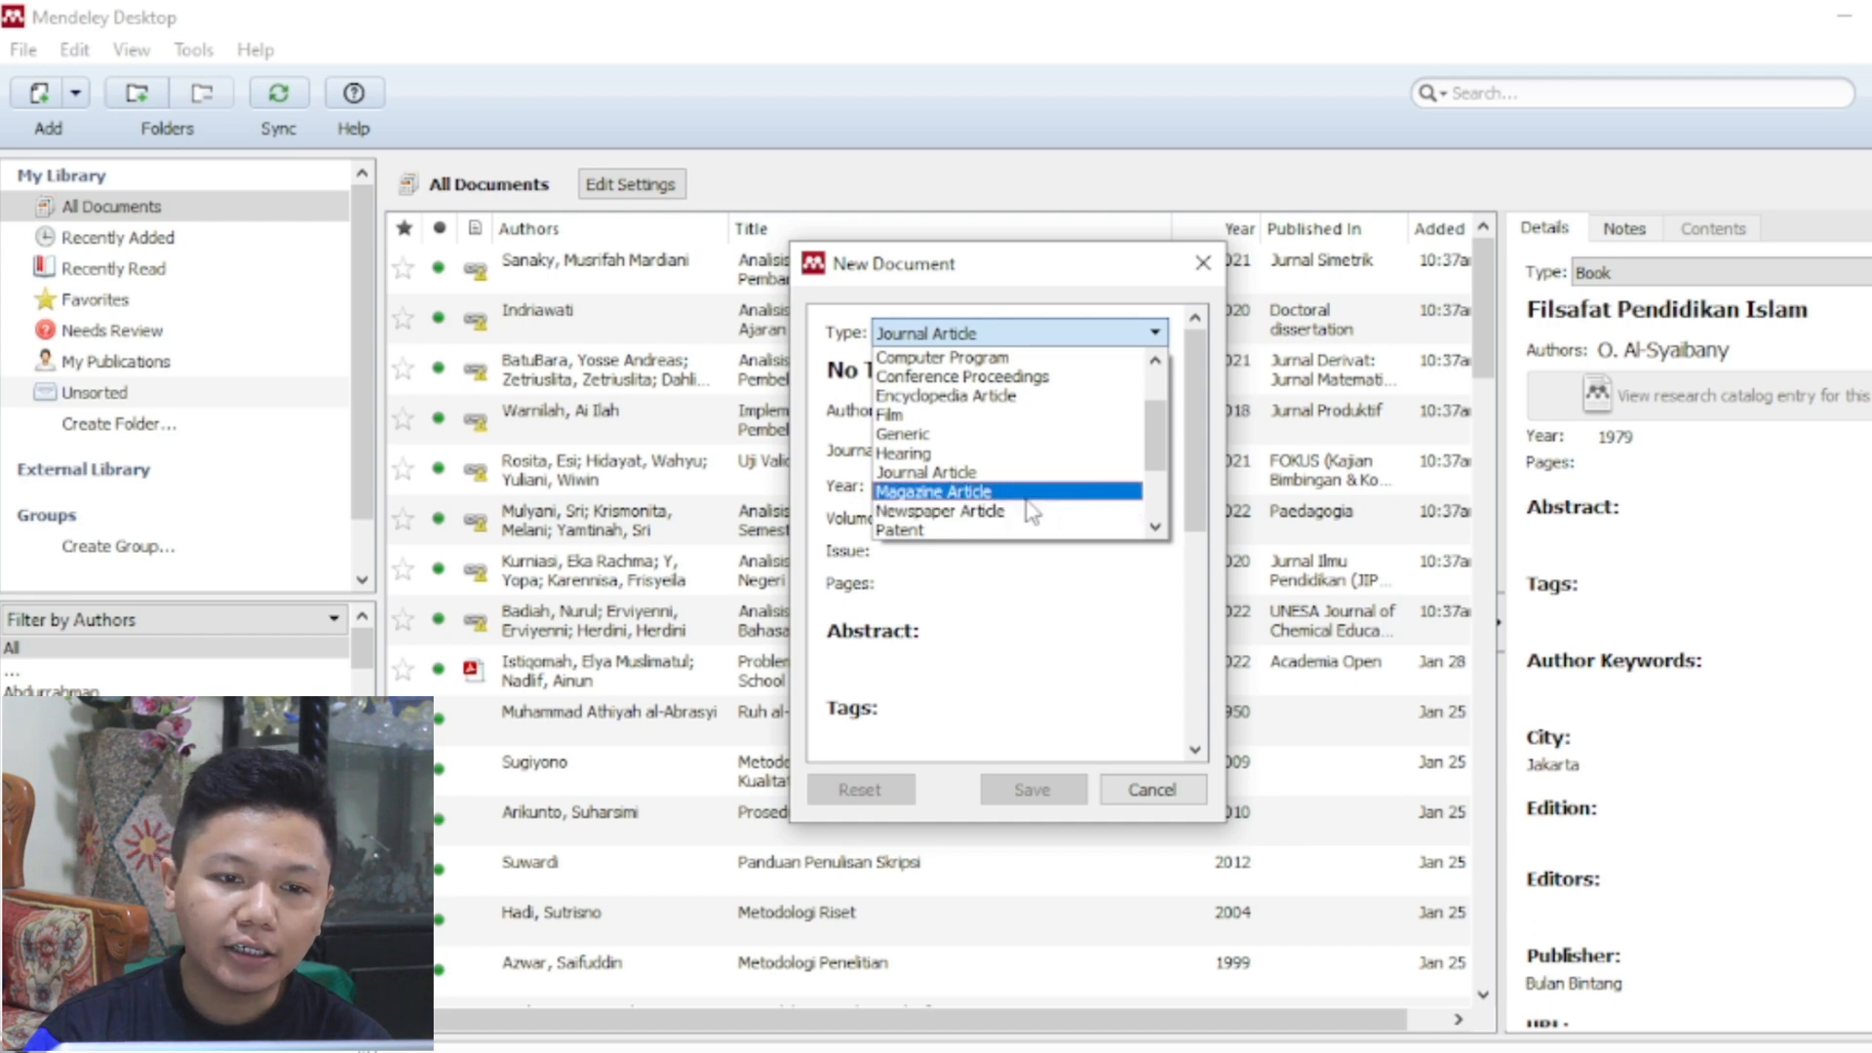
scroll(1030, 507, down, 2)
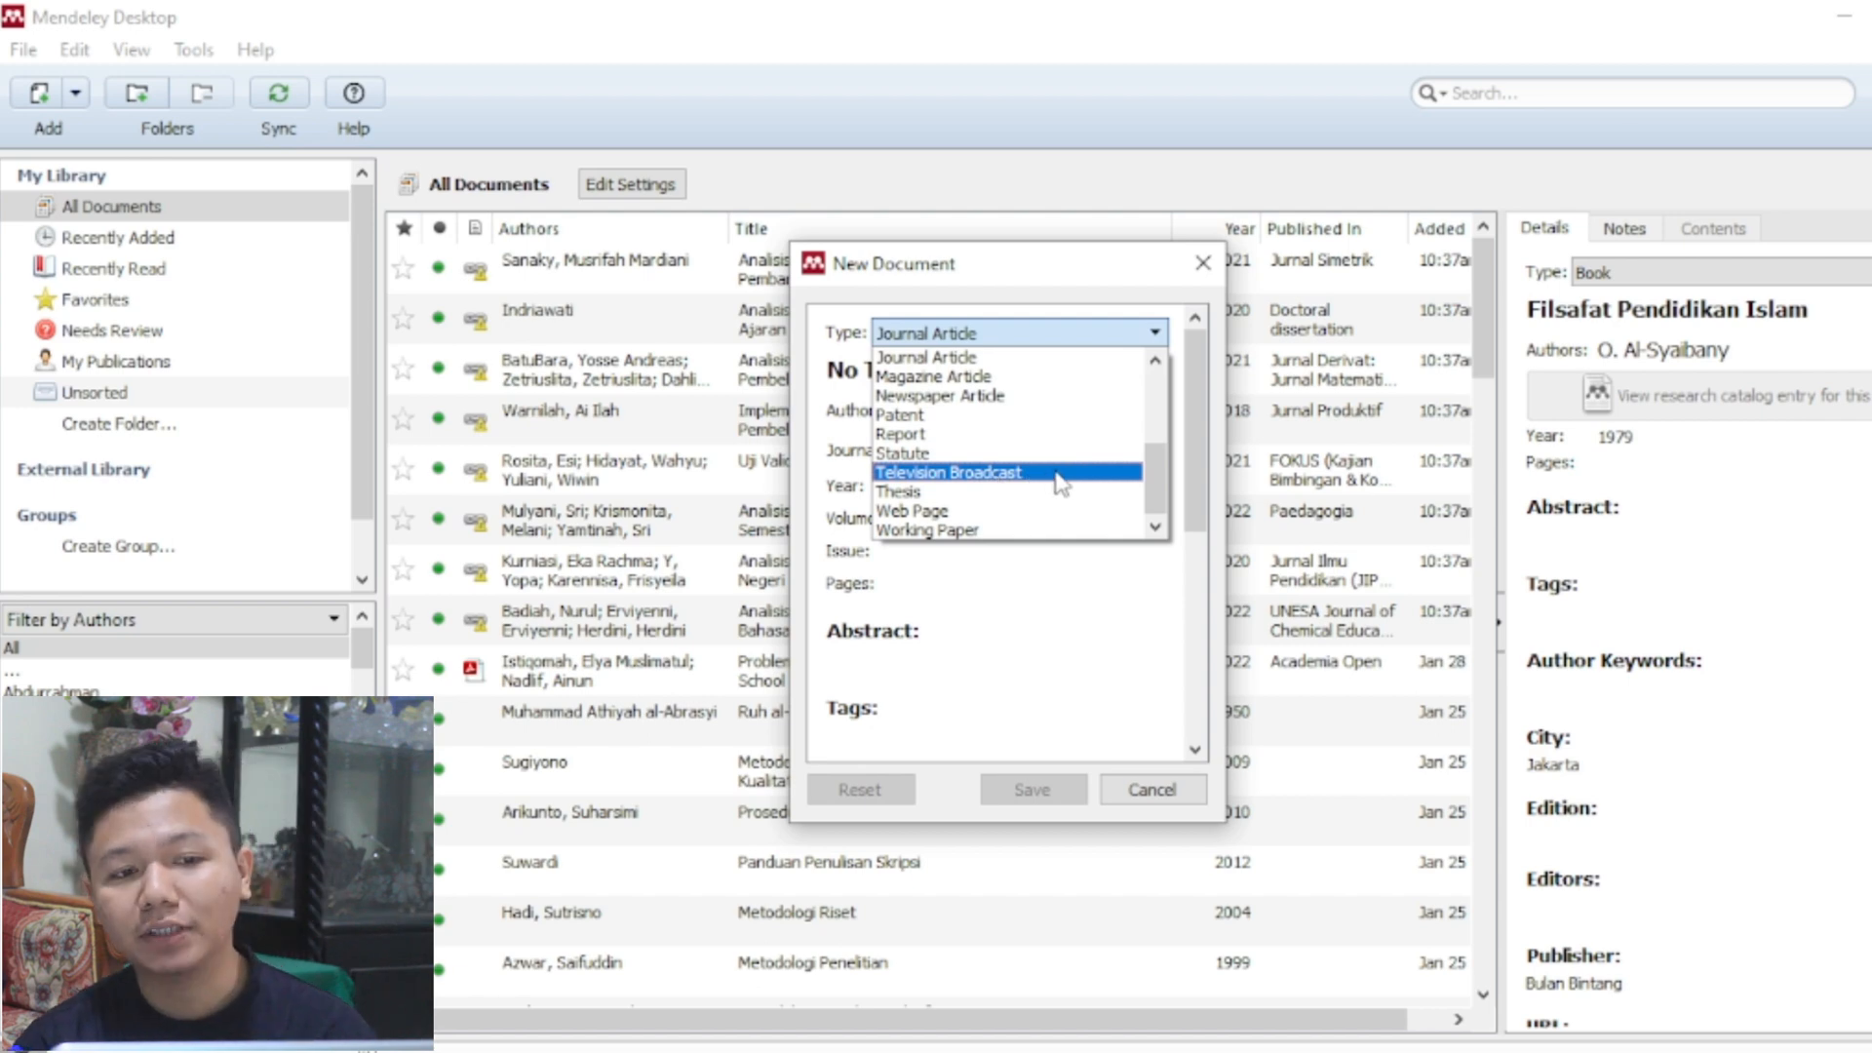
scroll(1058, 478, up, 4)
scroll(1009, 478, down, 1)
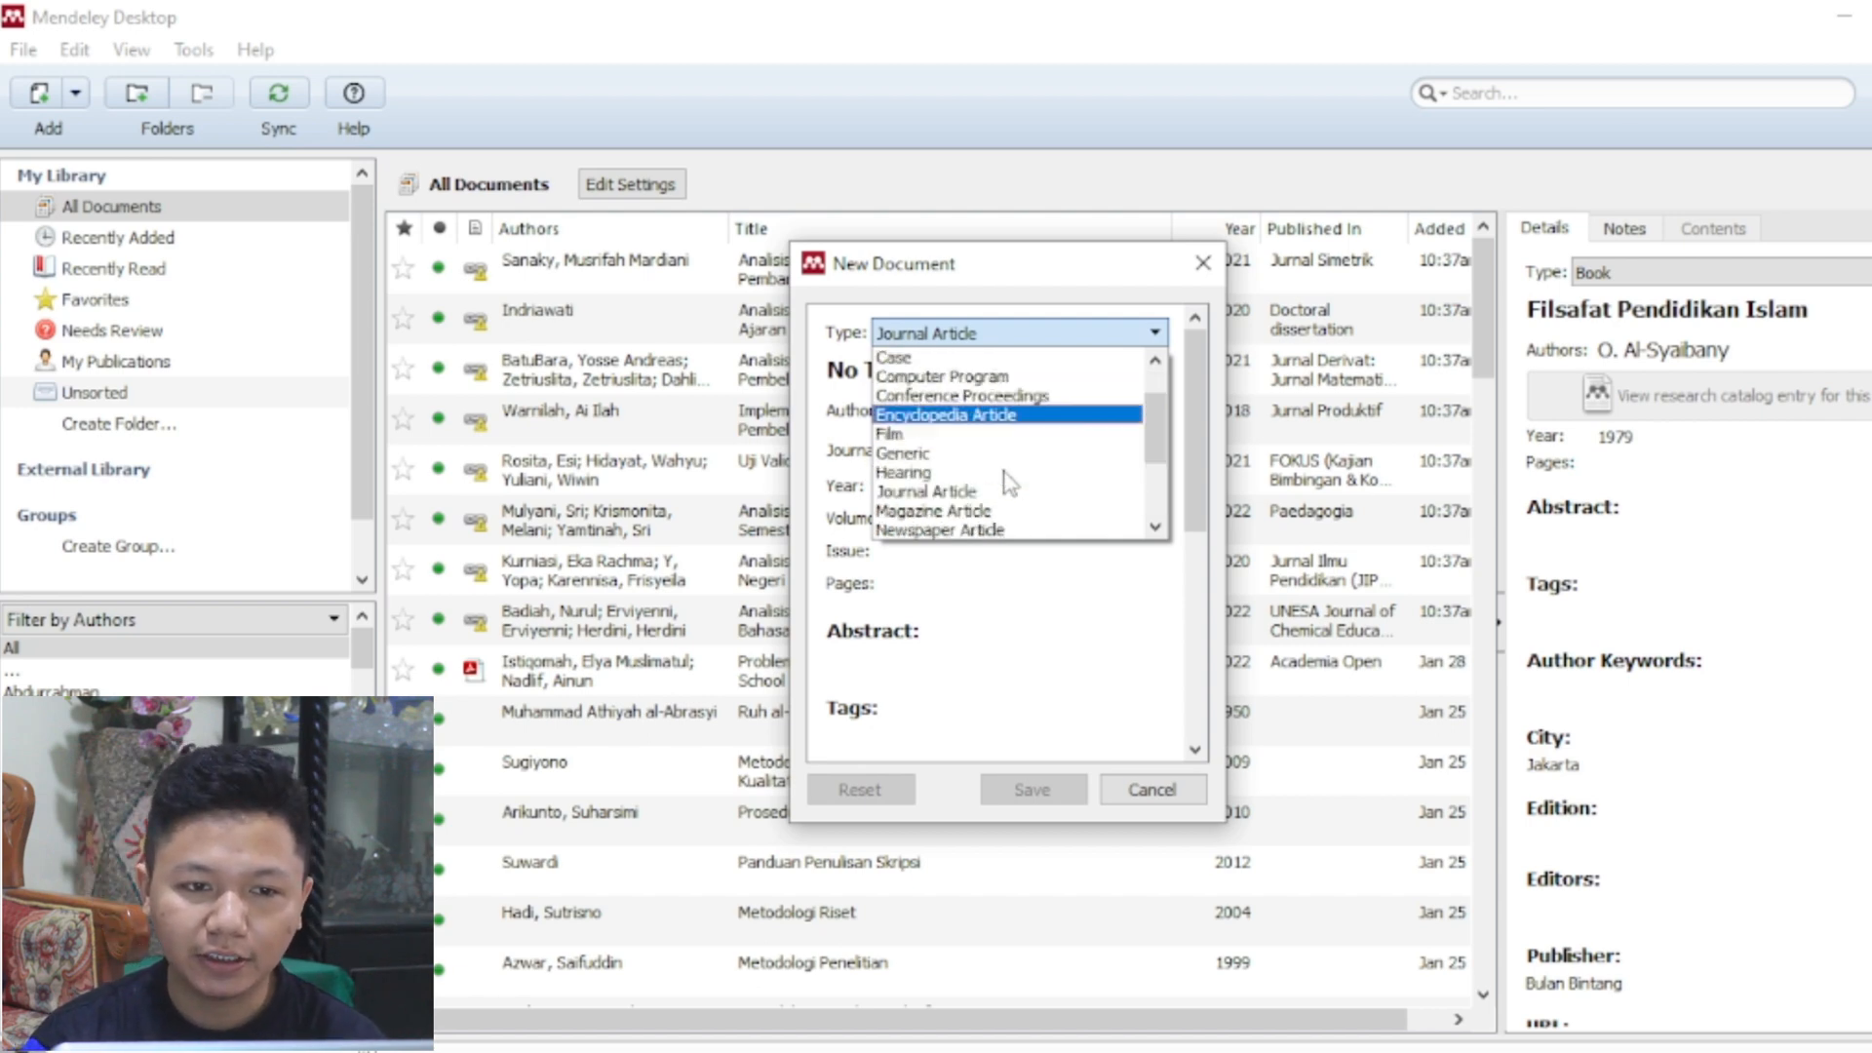
scroll(1009, 482, down, 2)
scroll(1009, 478, up, 1)
scroll(1011, 468, down, 1)
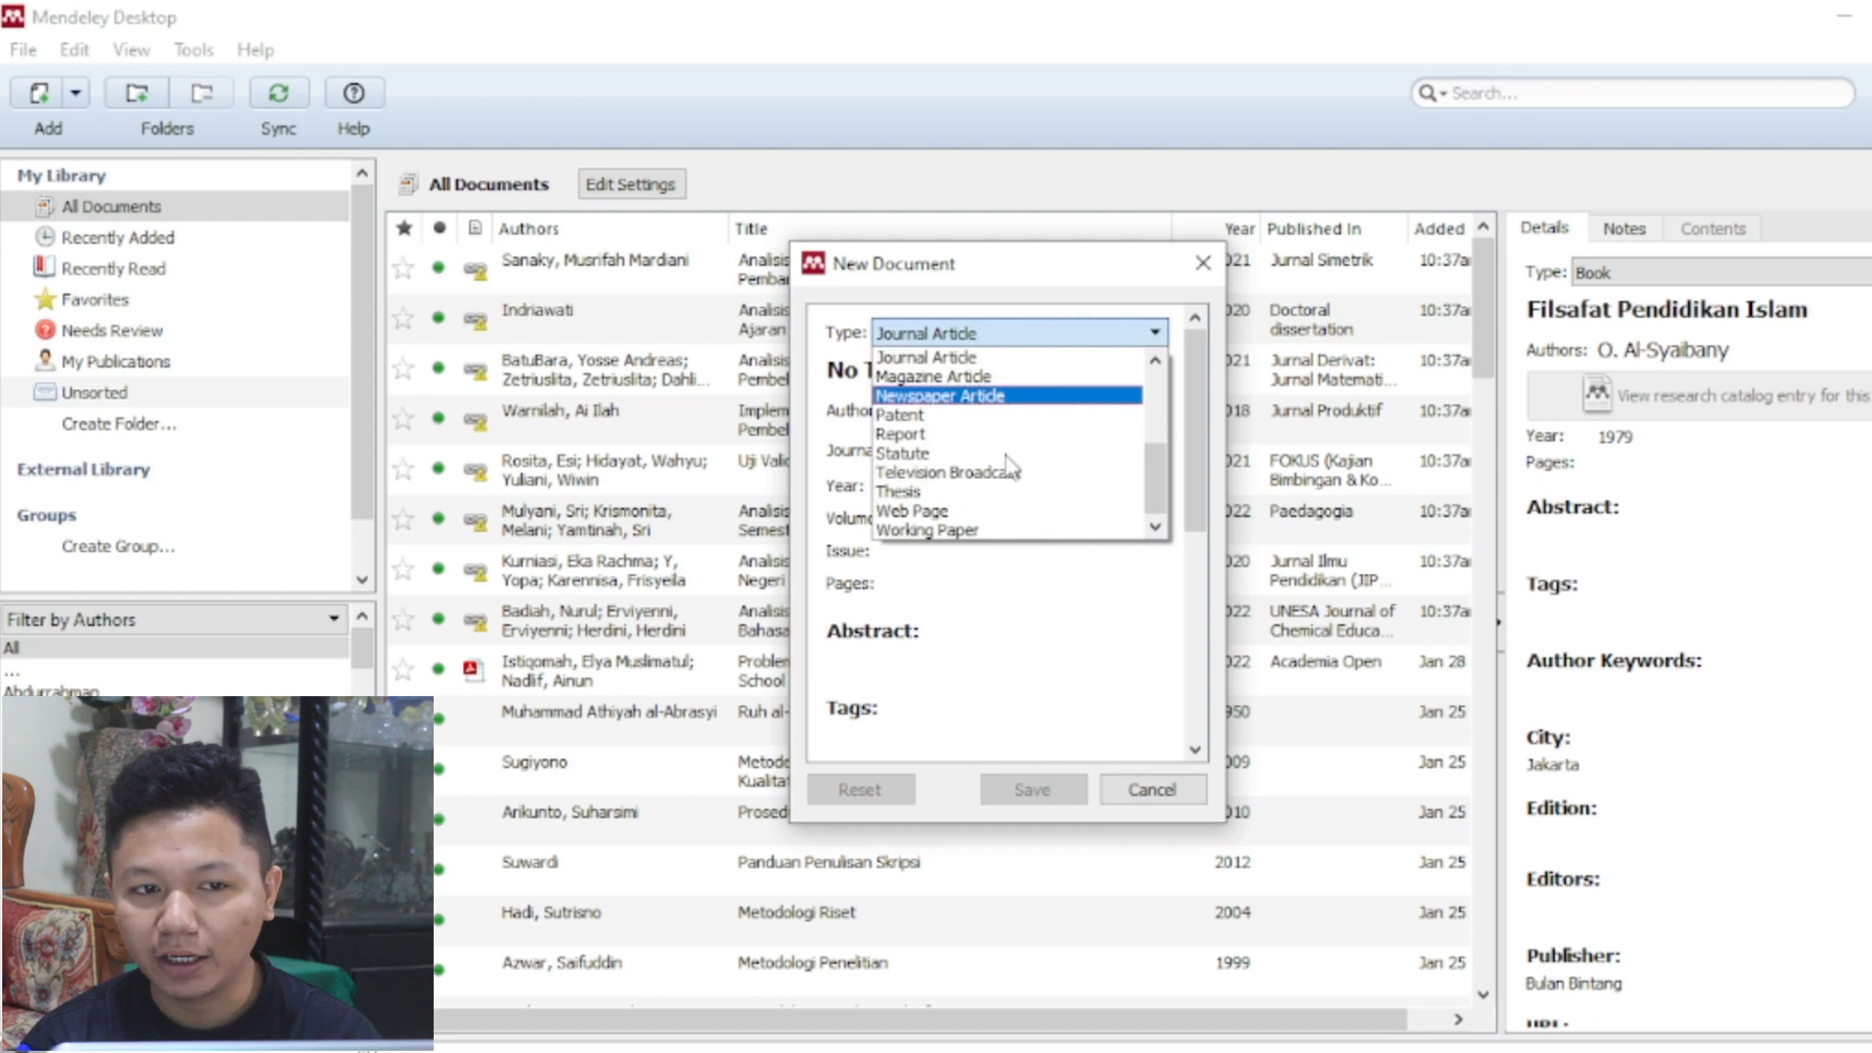
scroll(1038, 468, up, 4)
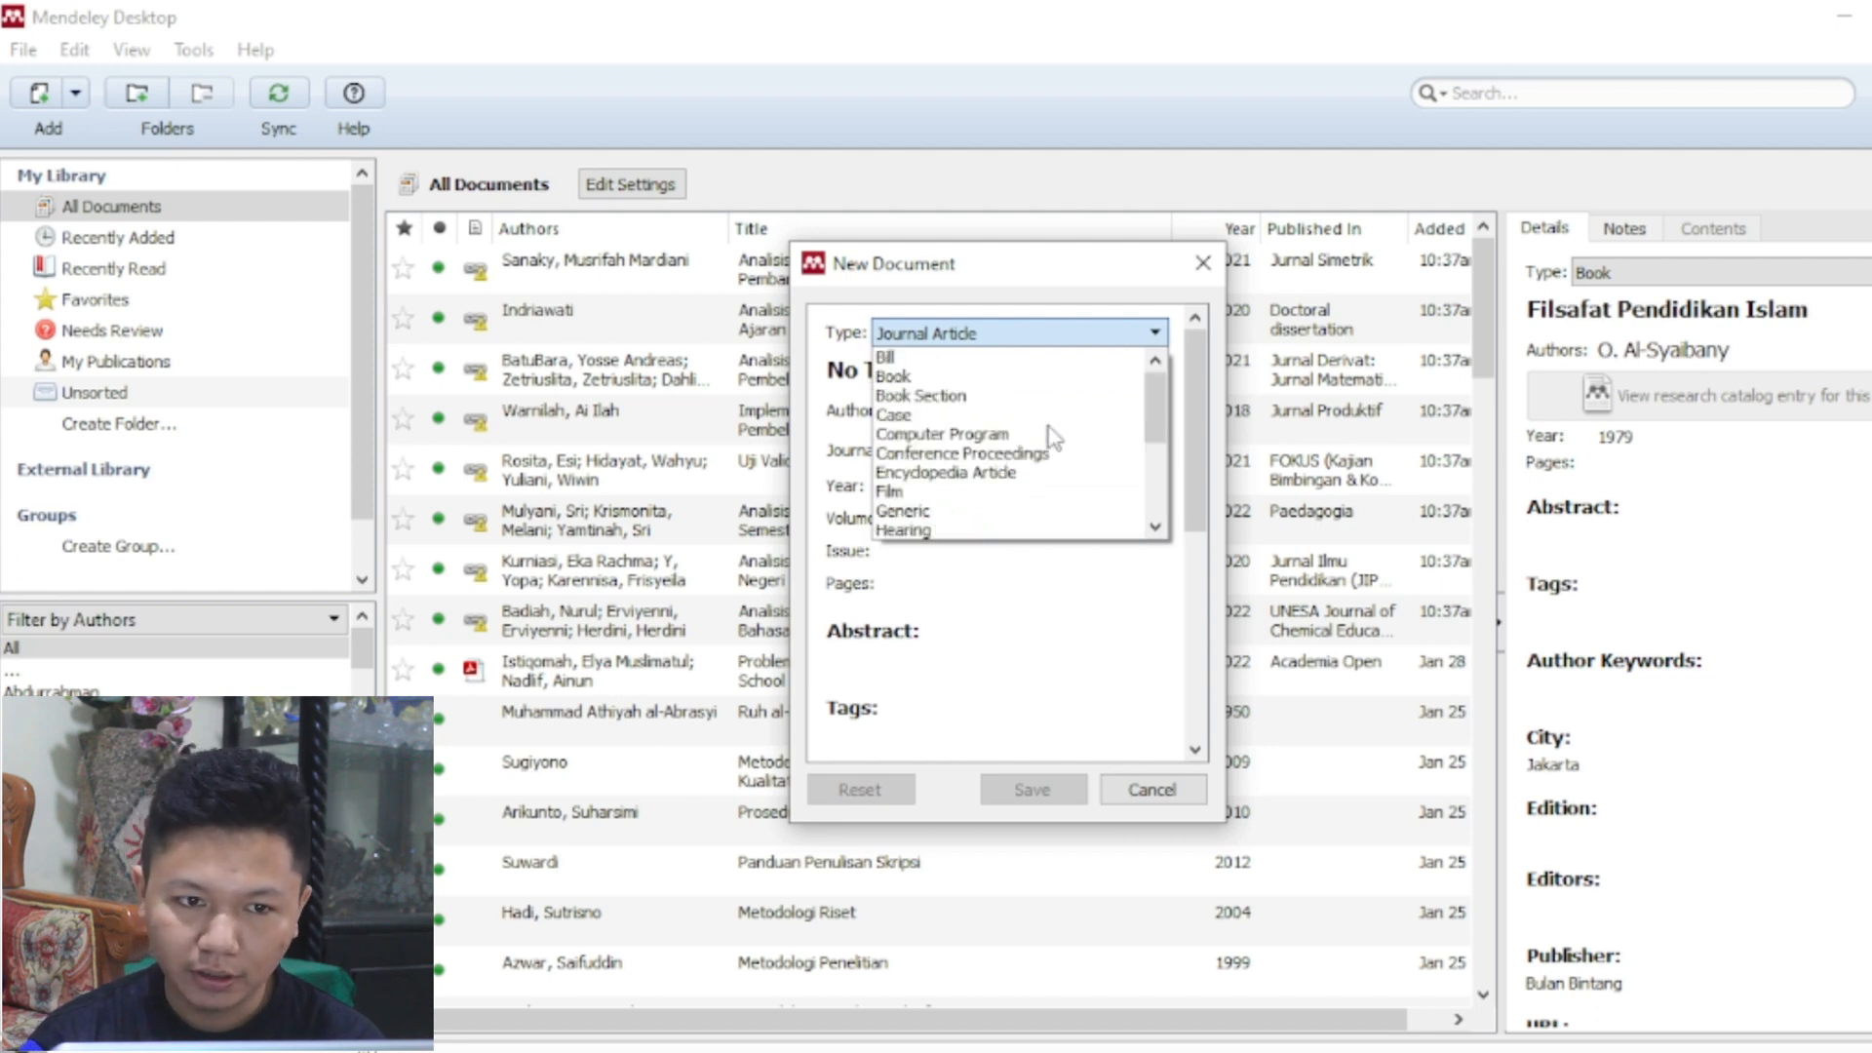
click(988, 378)
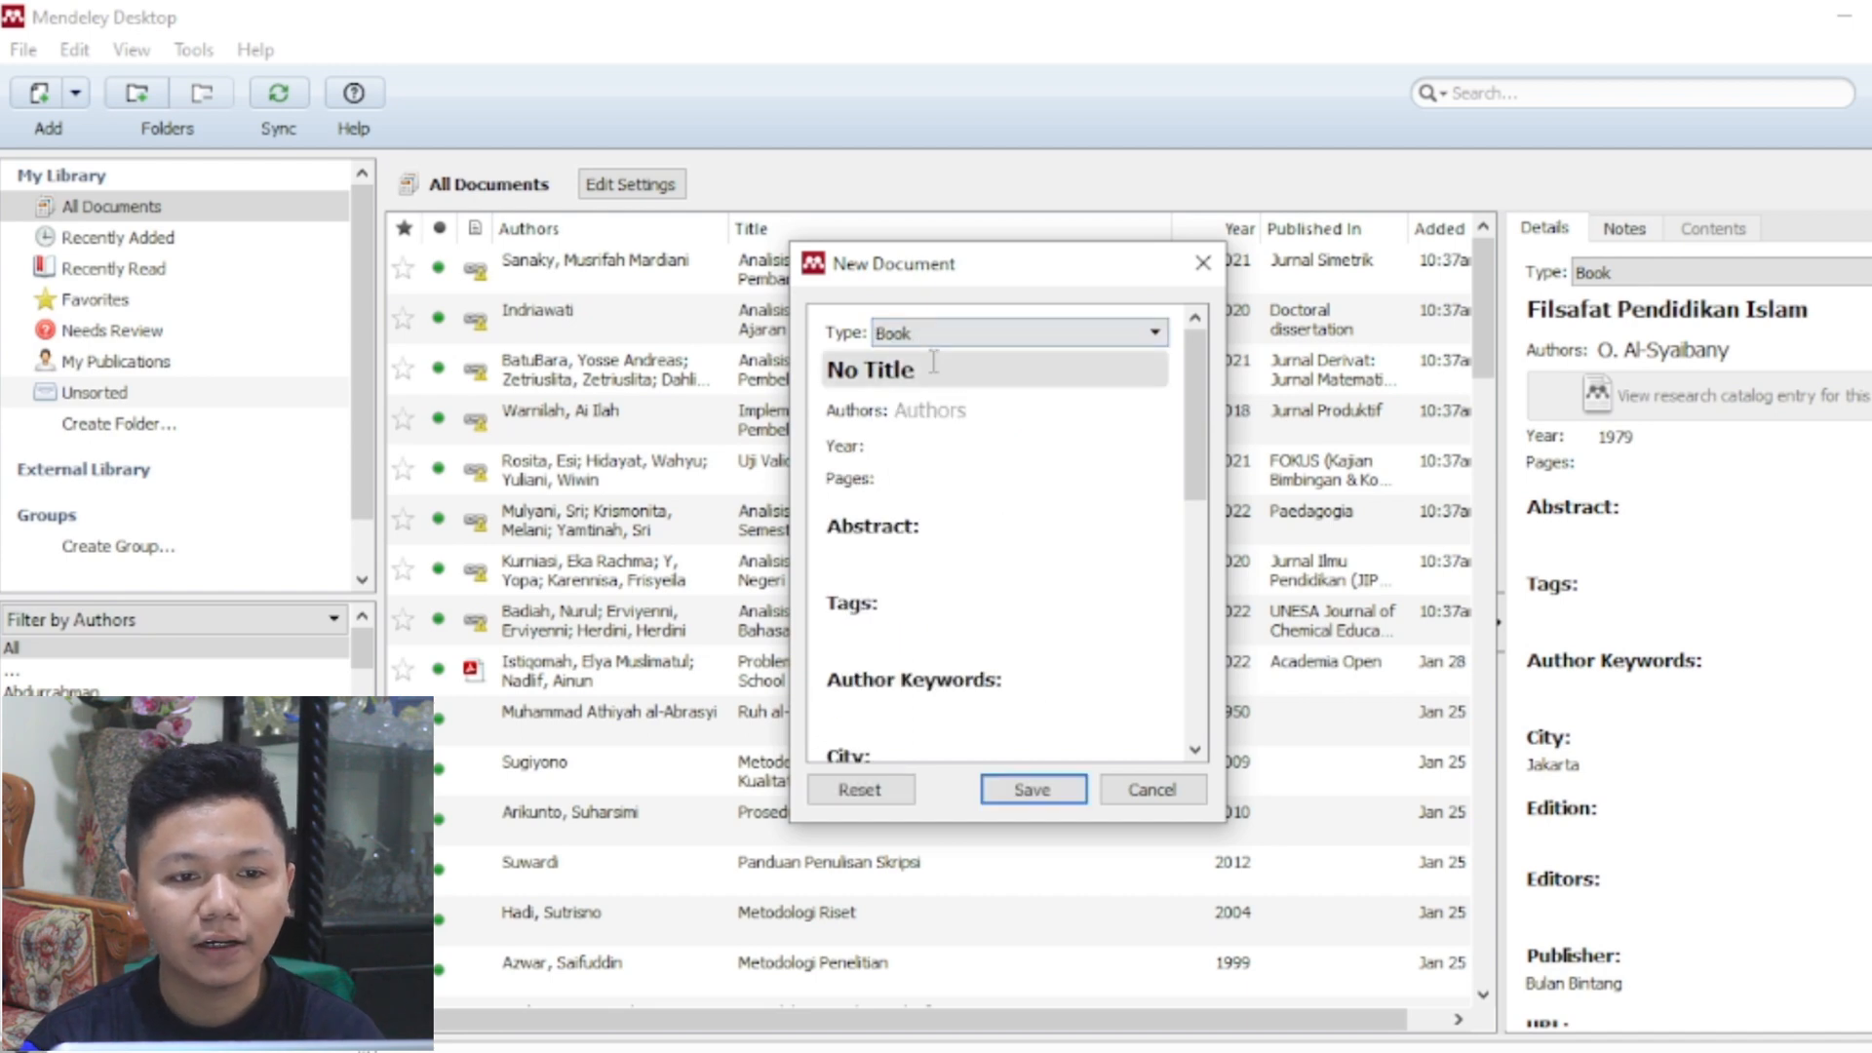
Set the new book's title to "Goresan Hidup".
triple_click(933, 364)
click(960, 367)
click(960, 403)
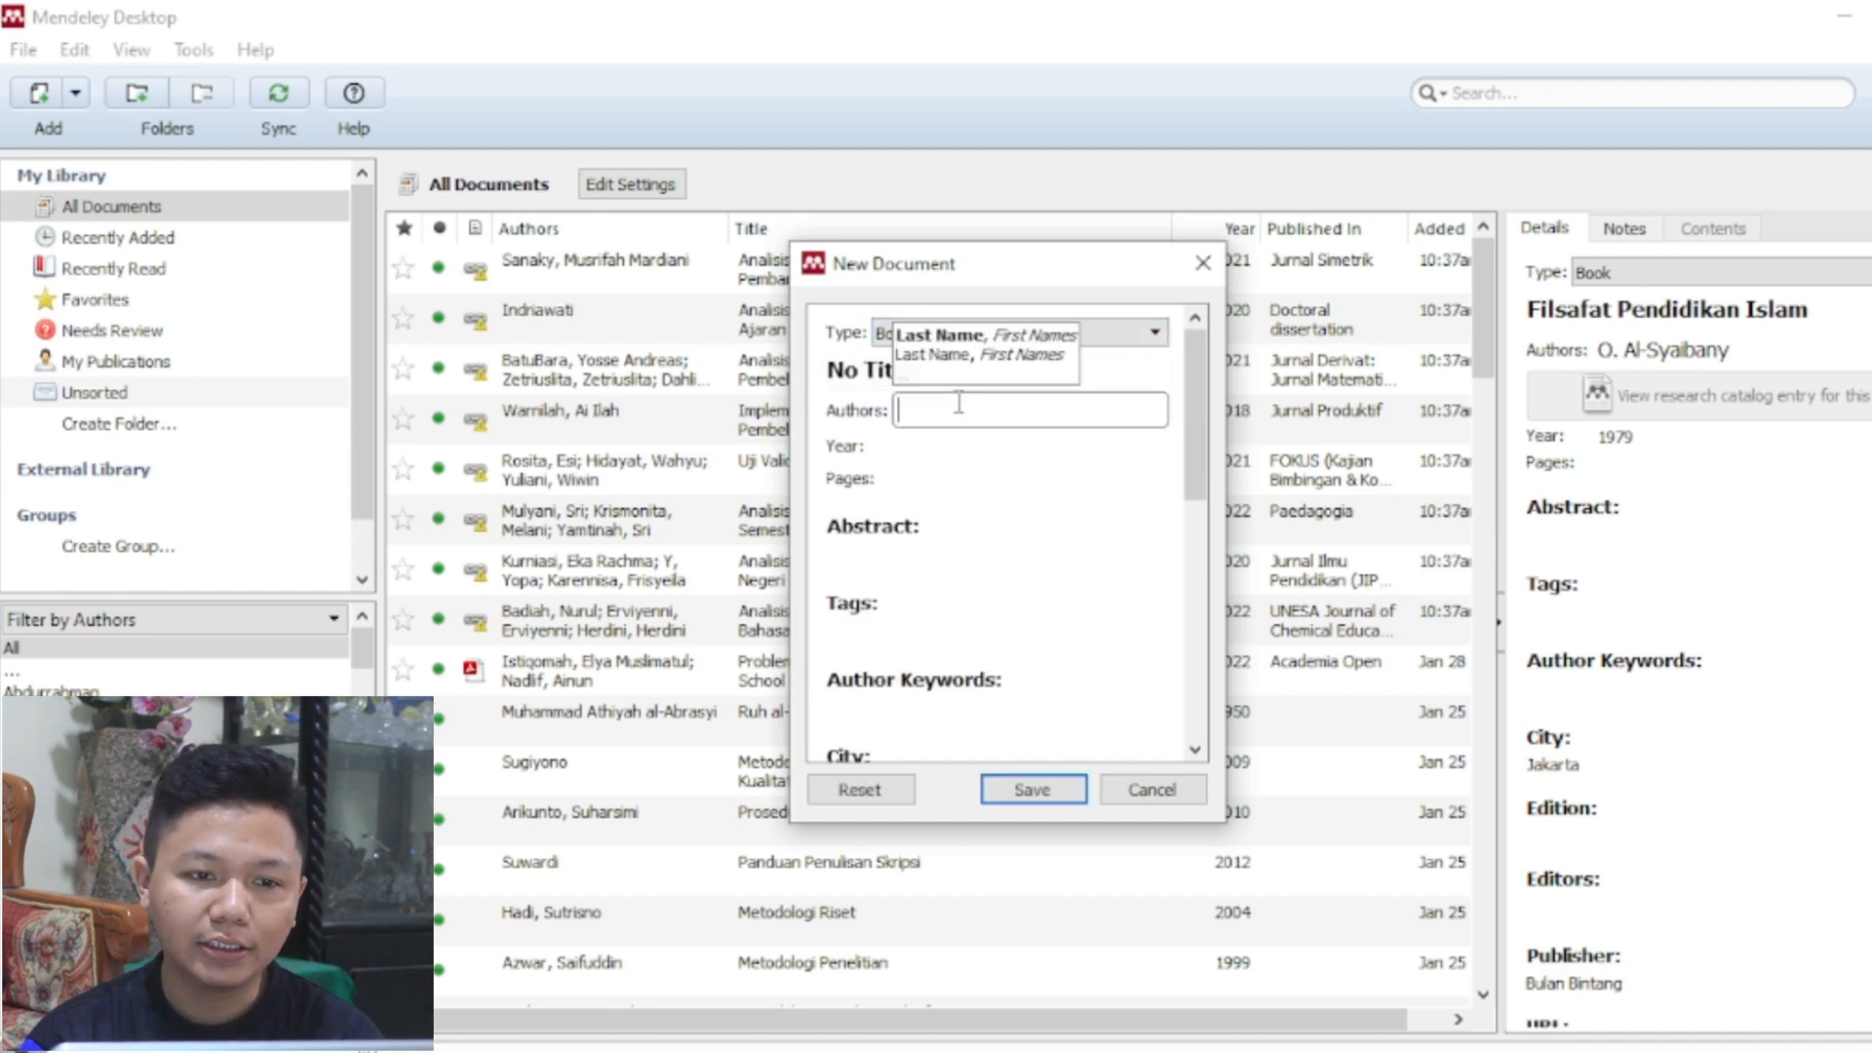
click(960, 373)
click(958, 374)
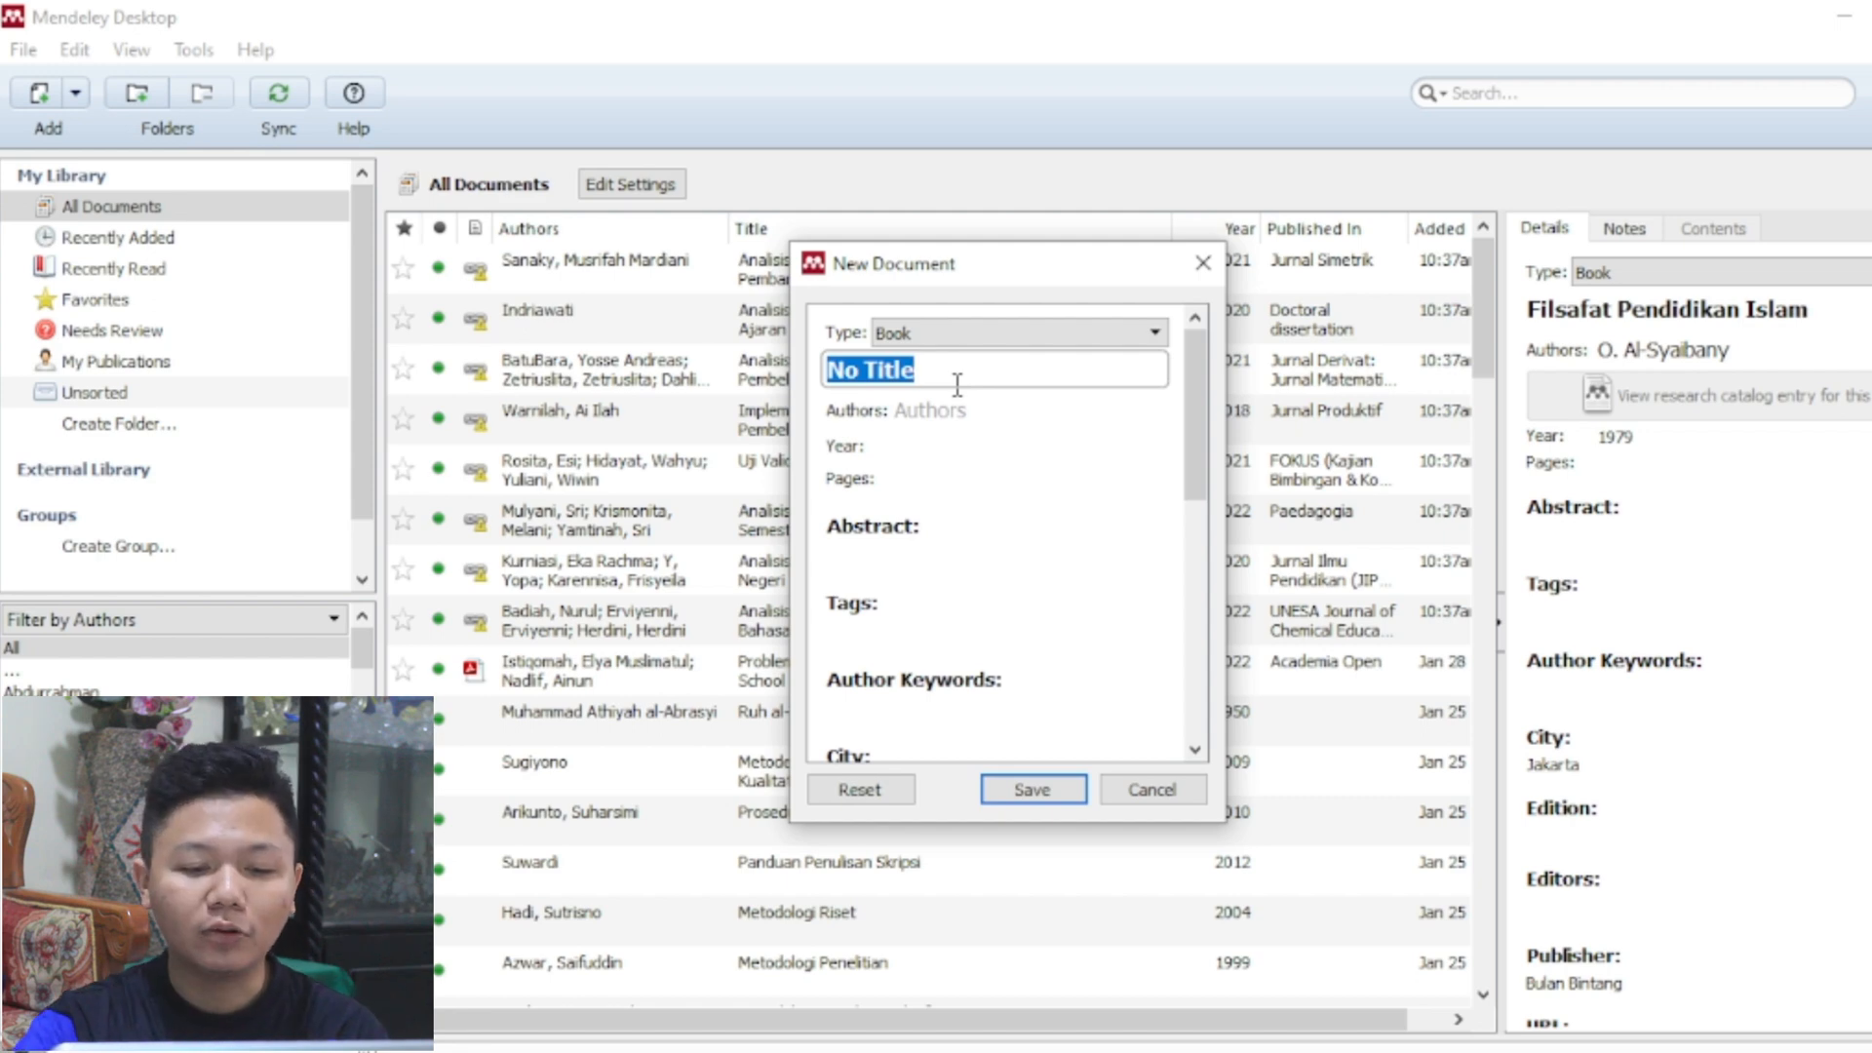
text(Goresan )
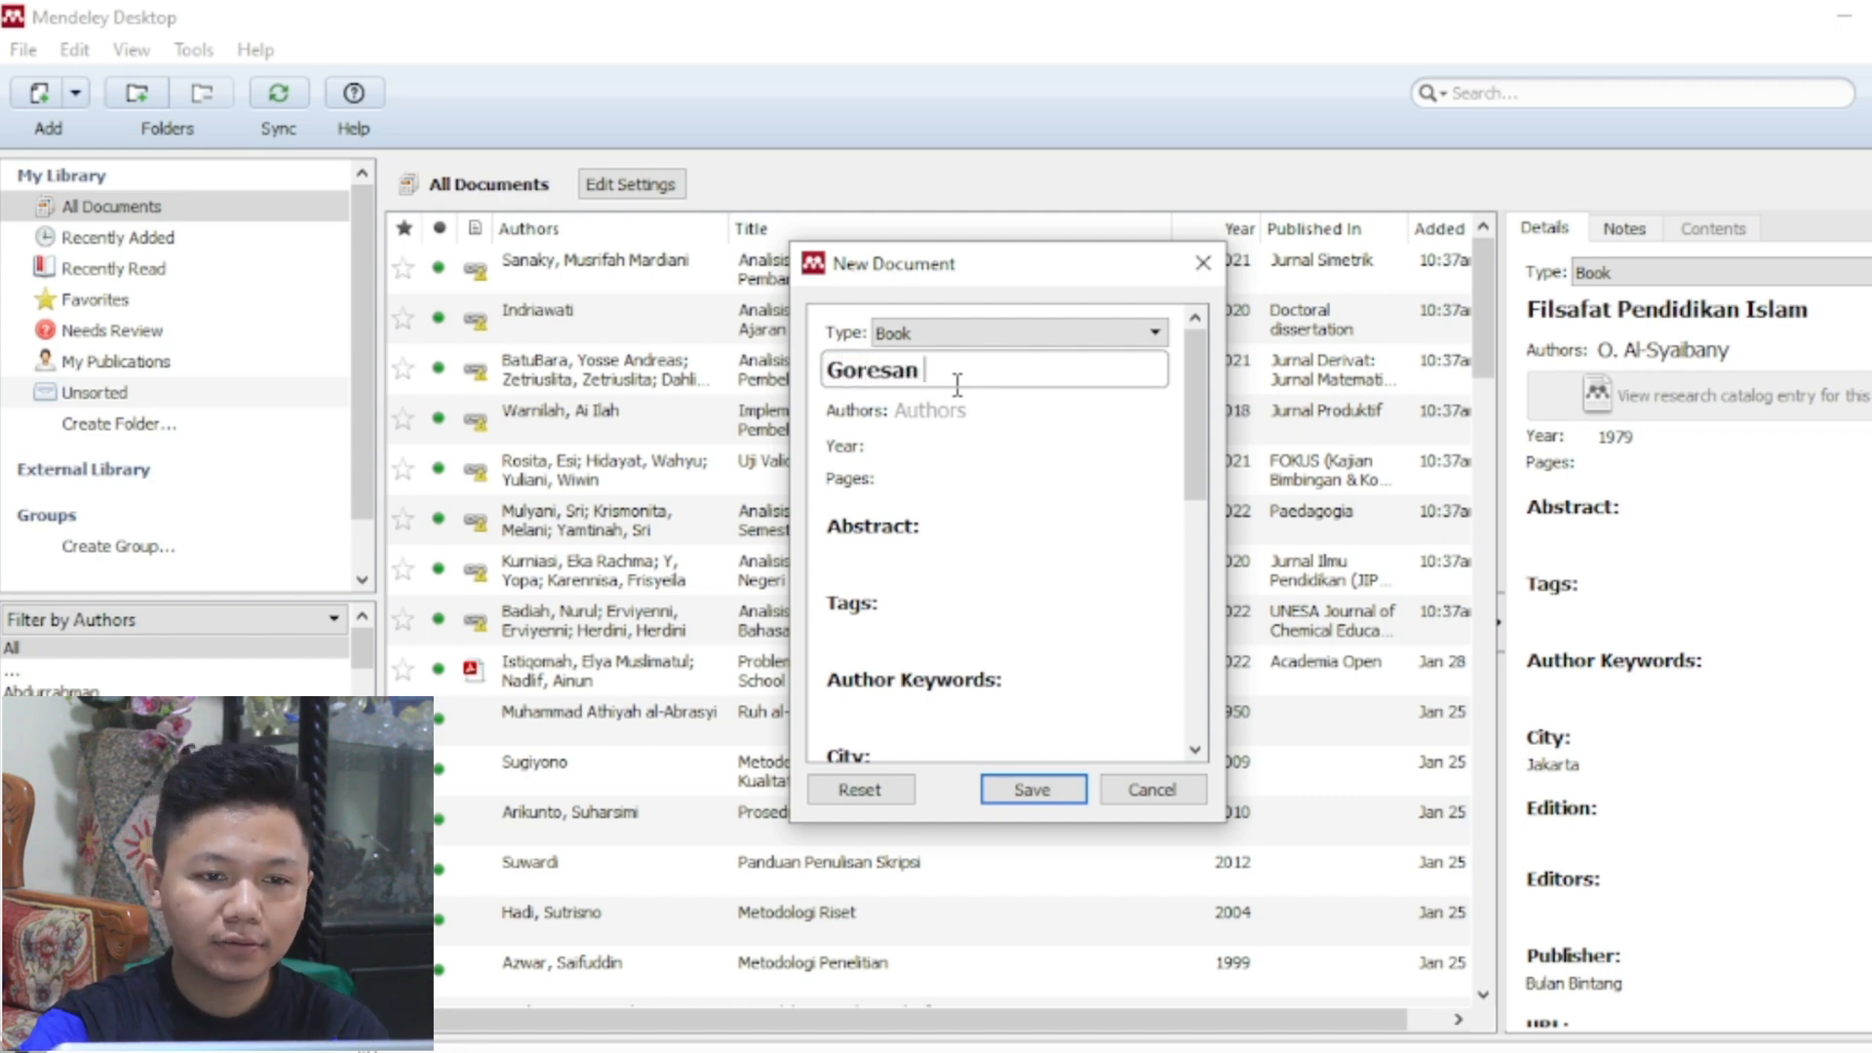
text(Hidup)
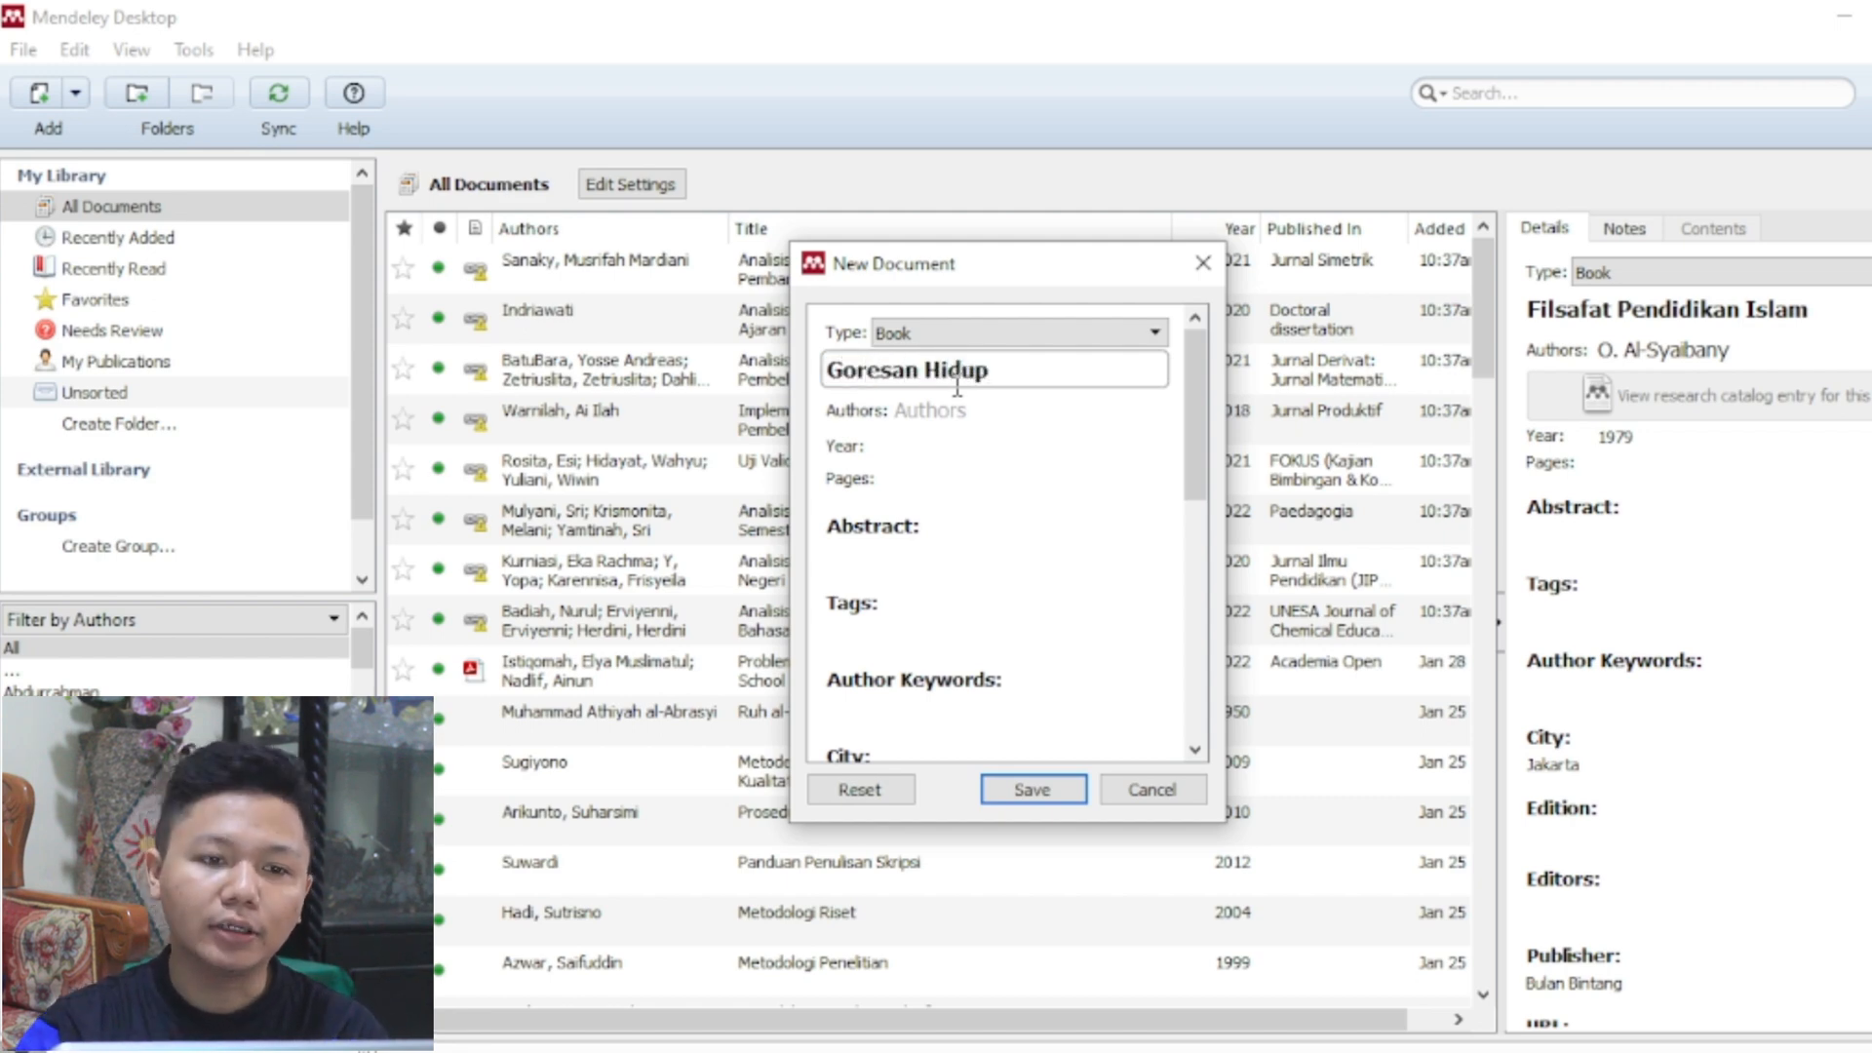
Enter the first author's full name for the new book.
click(999, 419)
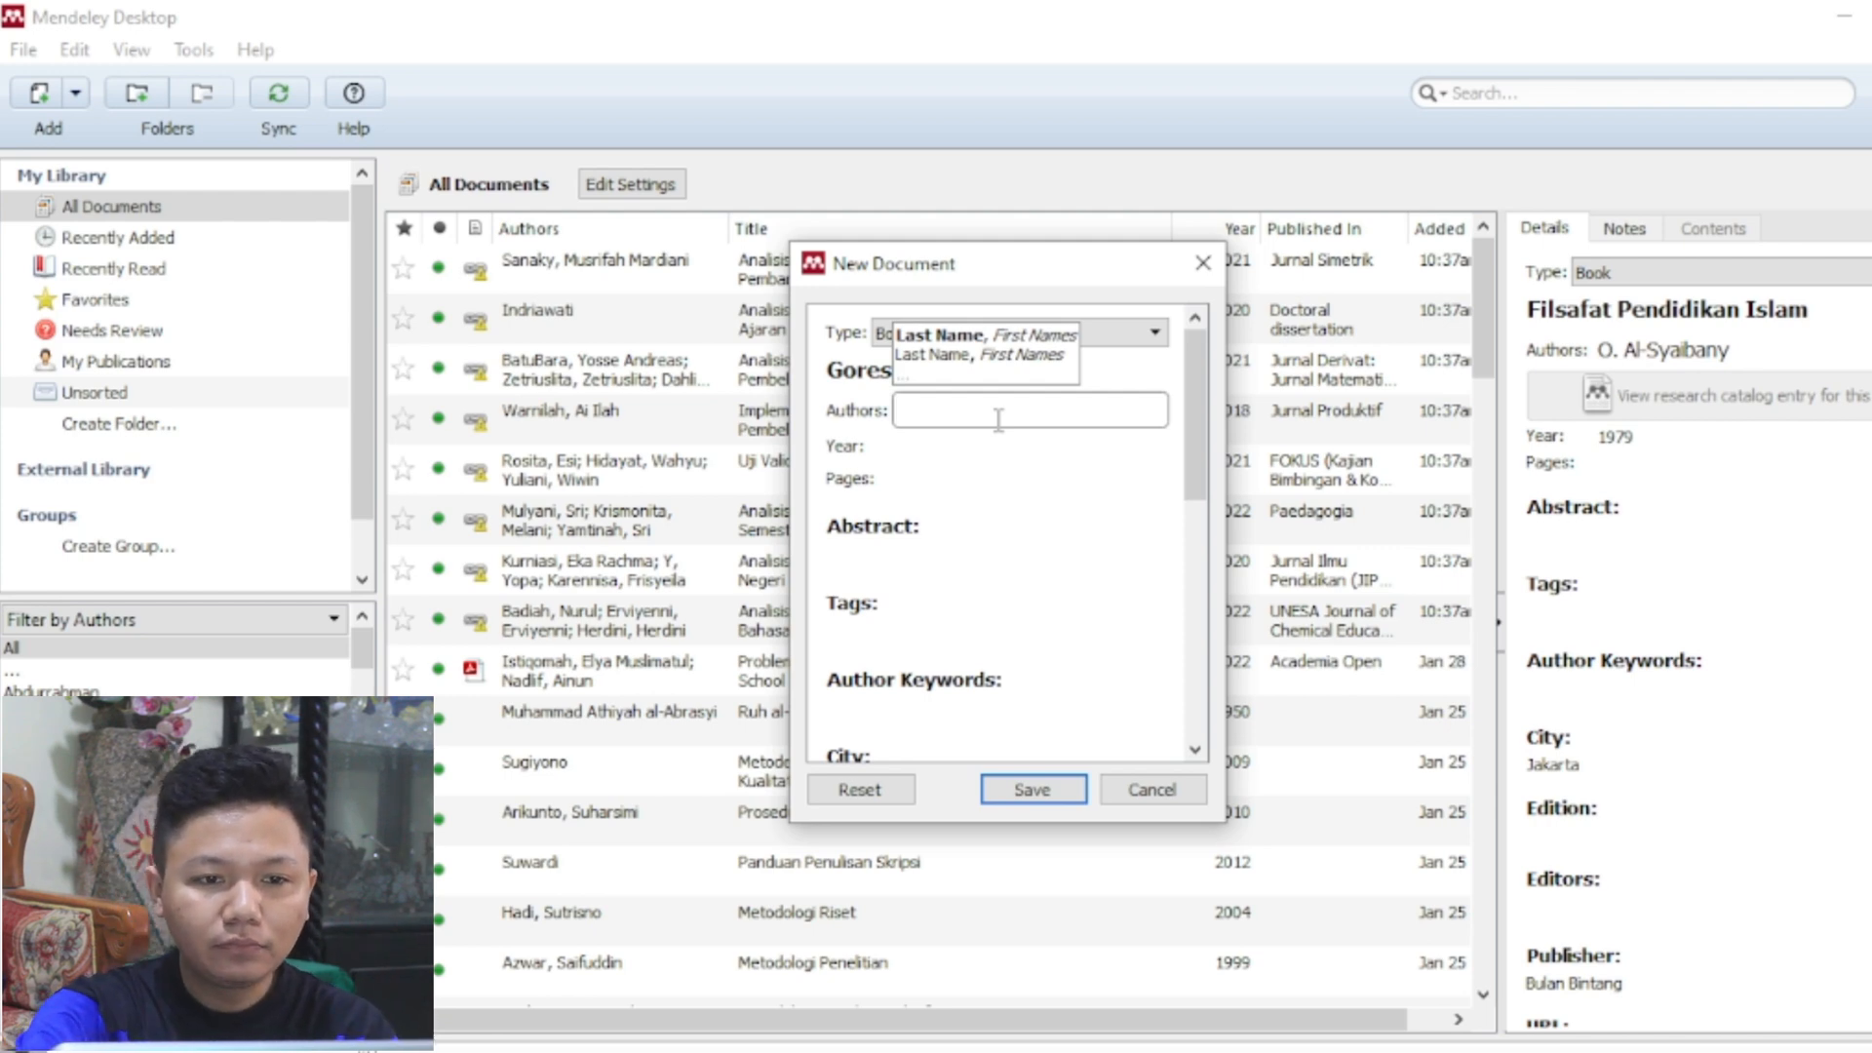
text(Yudha Wijay)
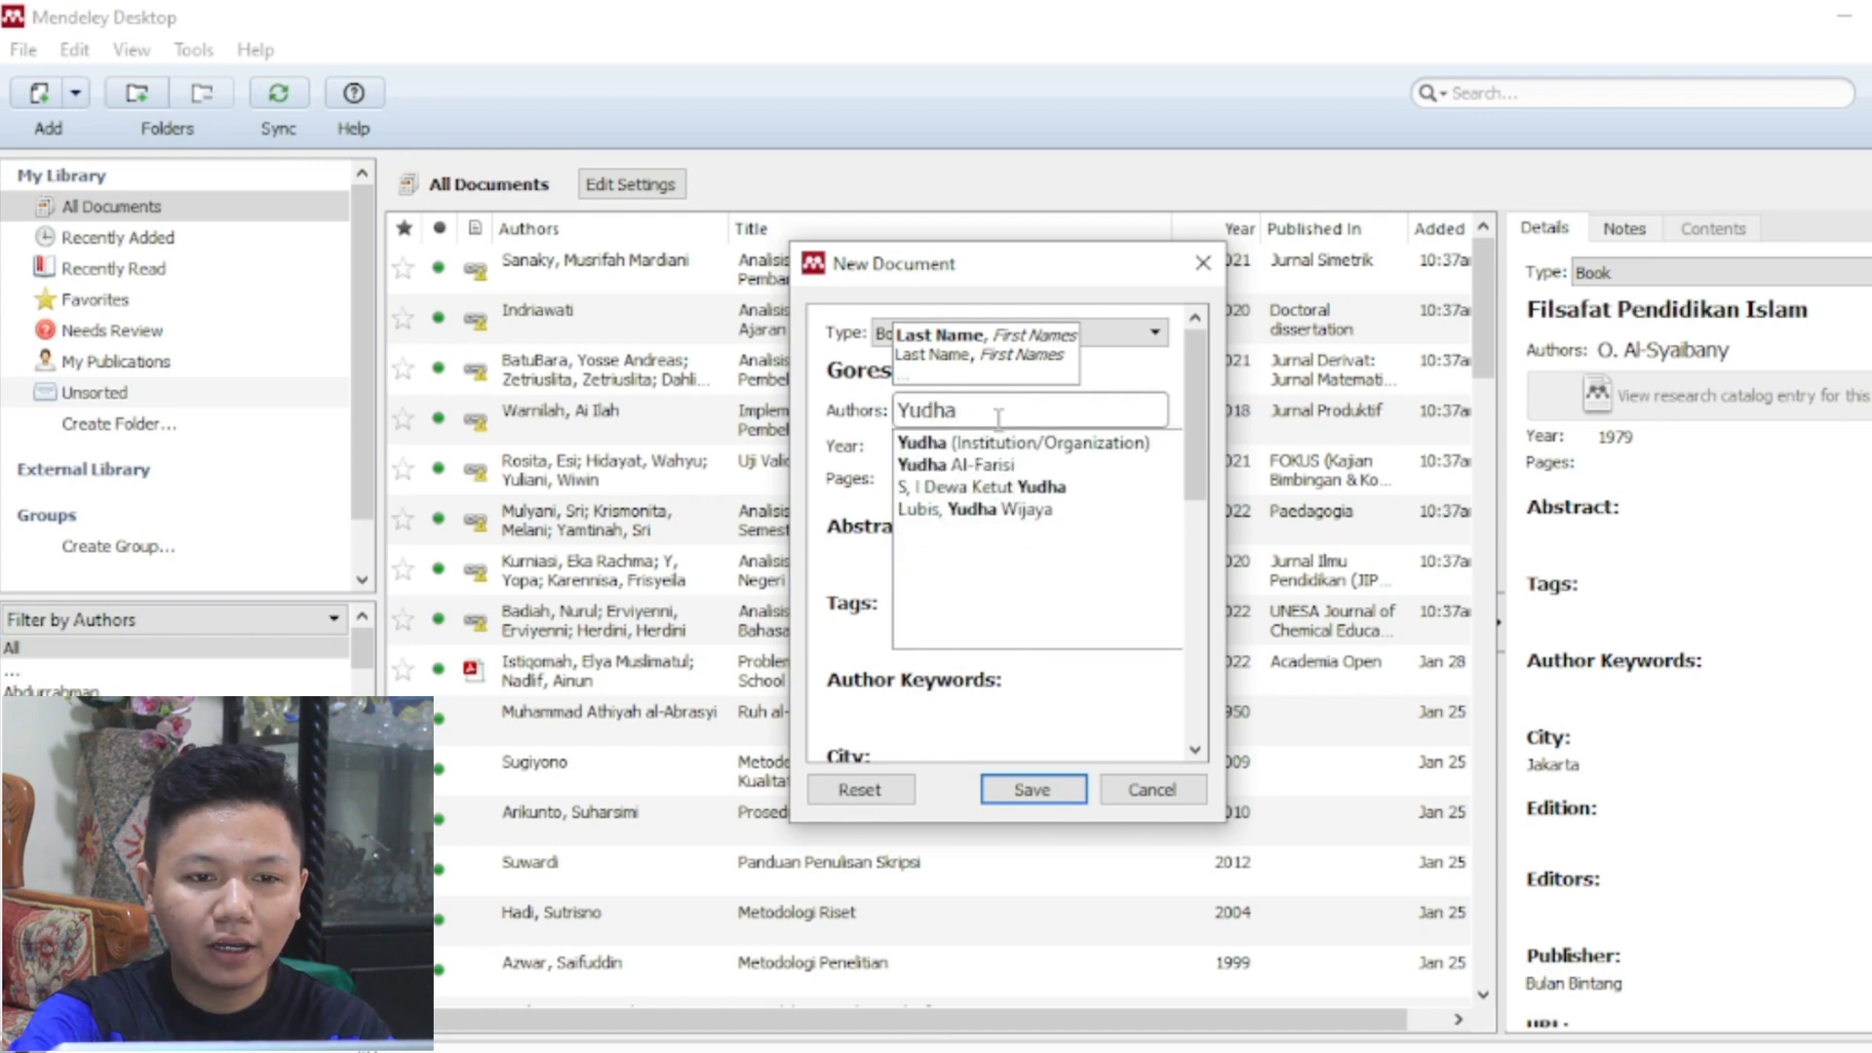
text(Li)
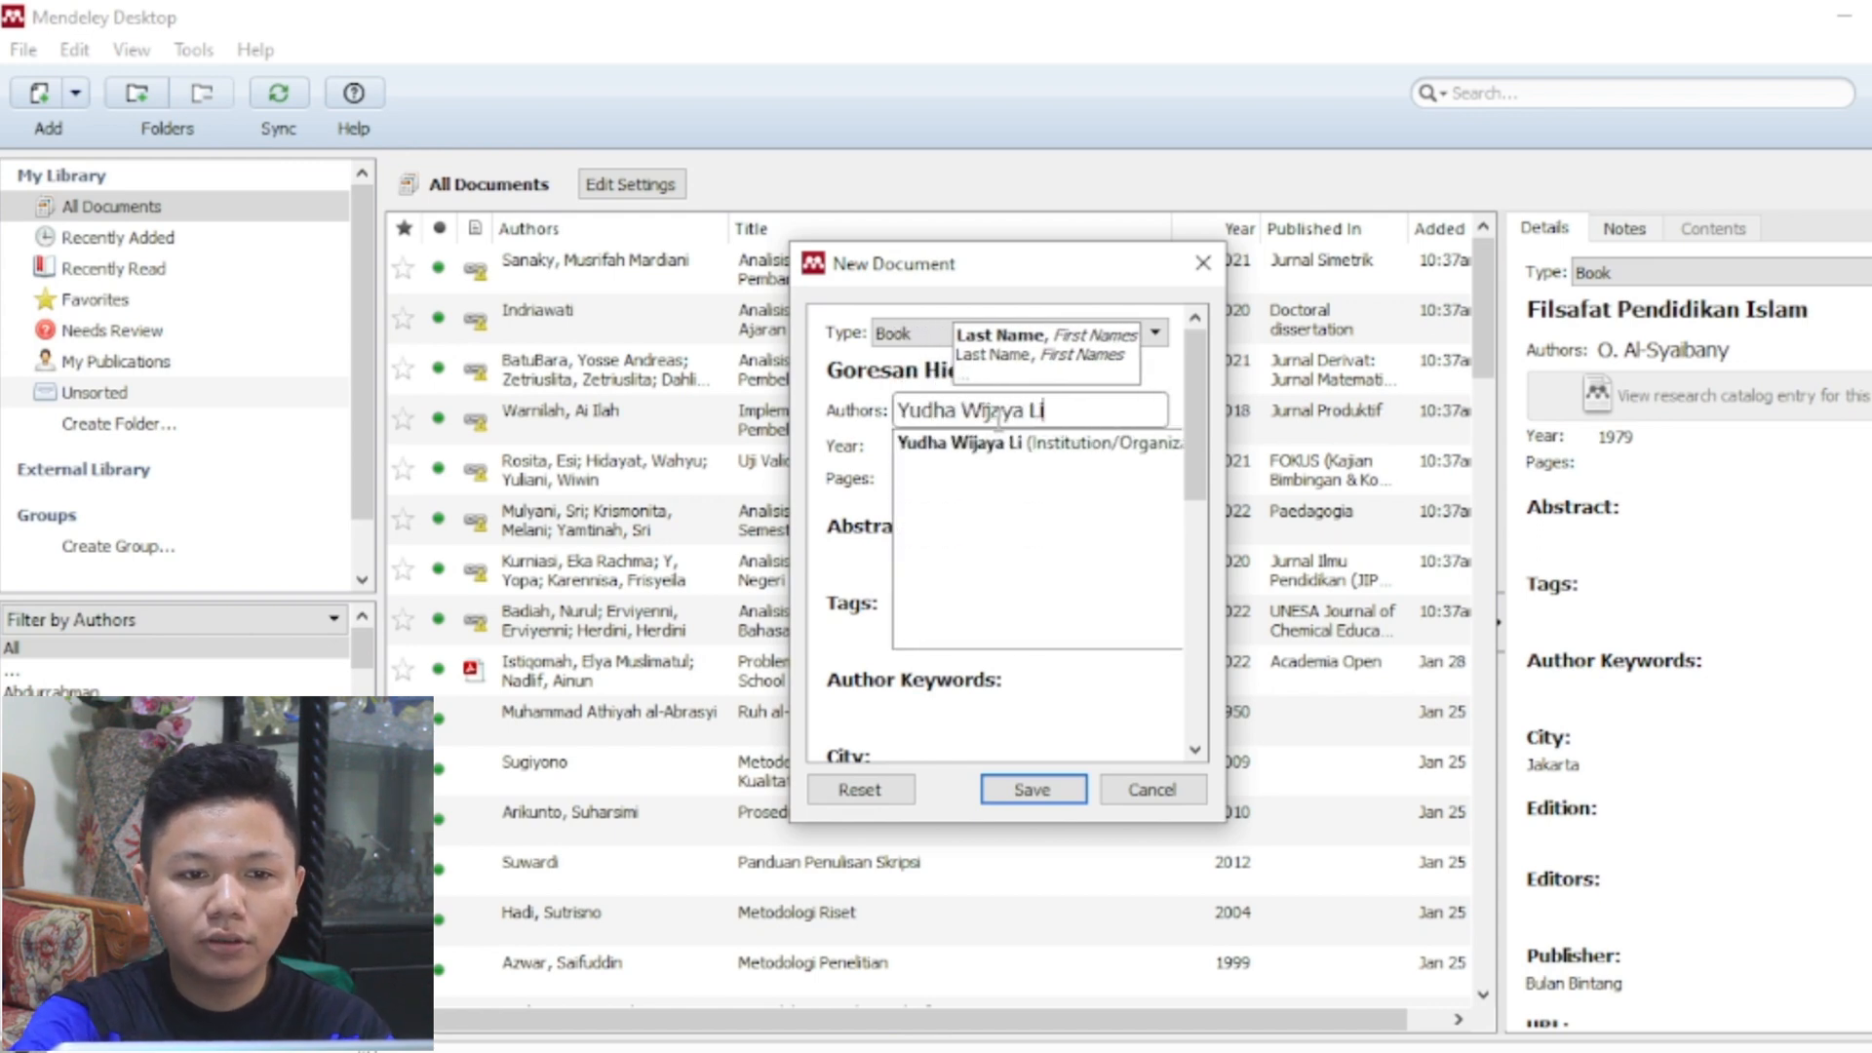
key(BackSpace)
text(ubi)
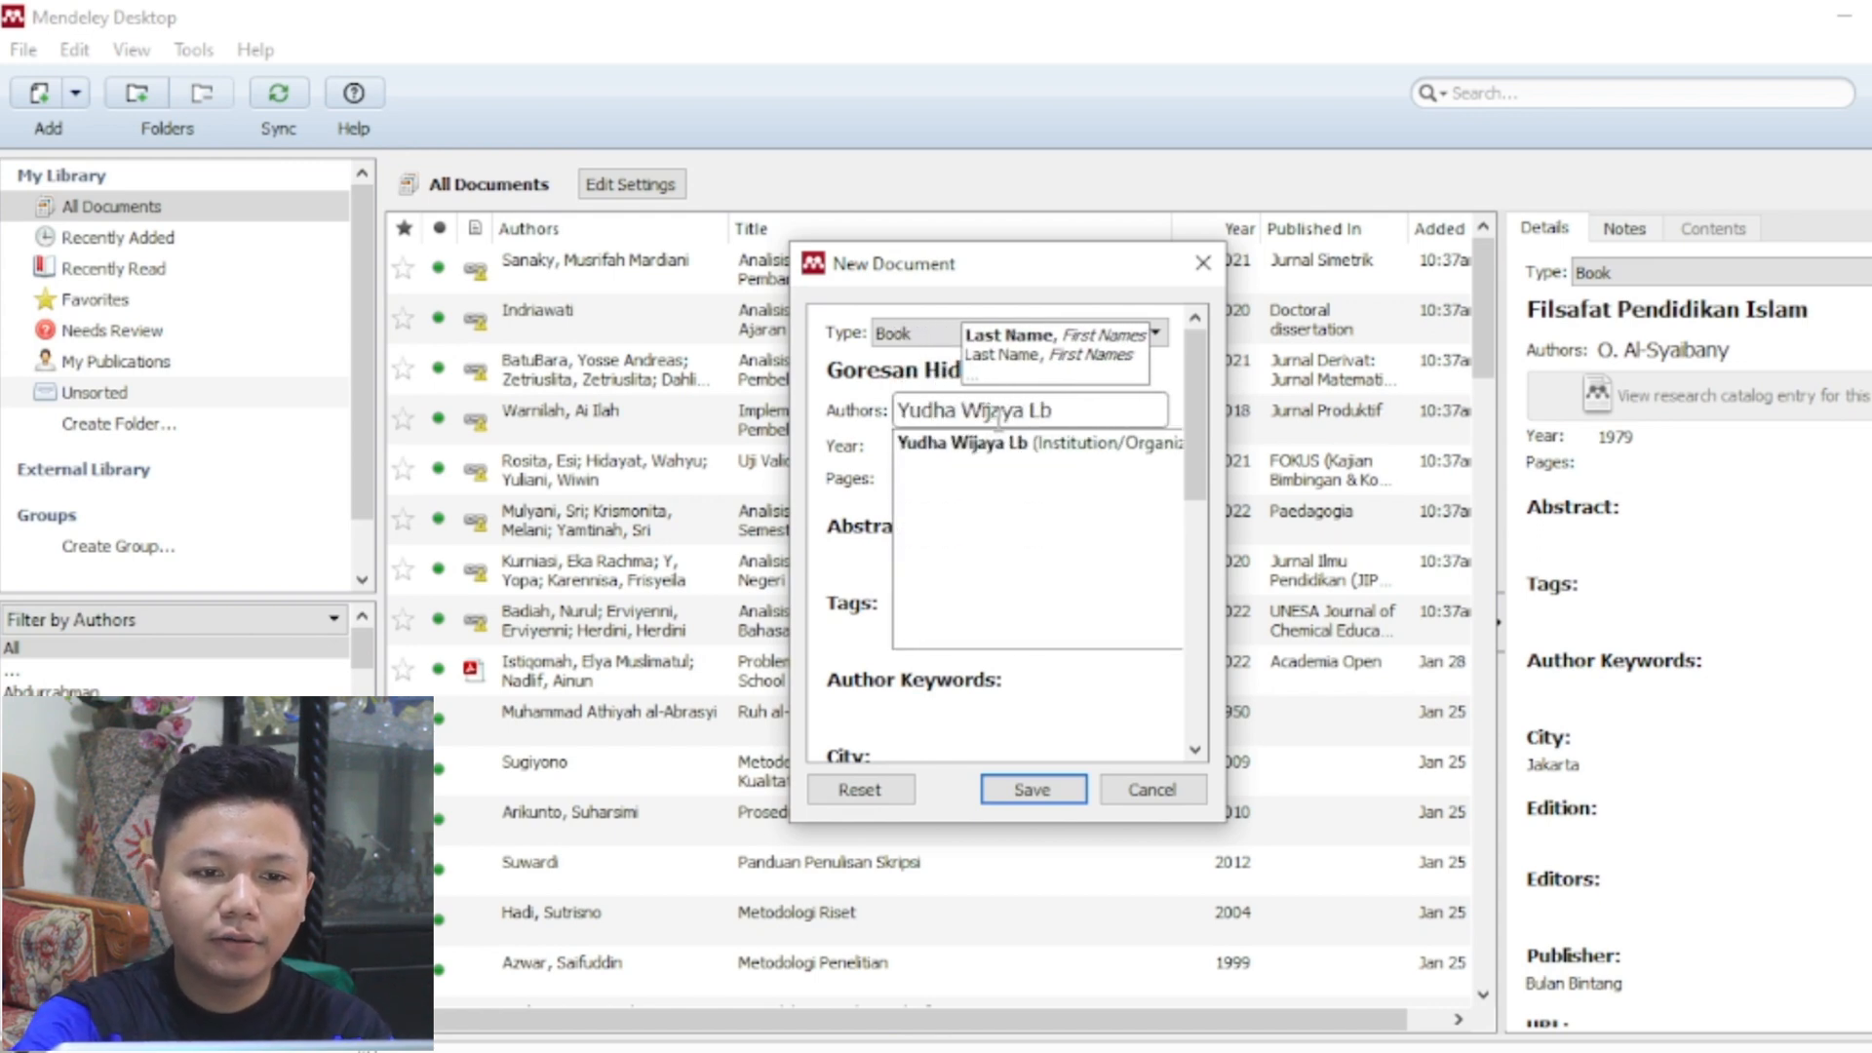
text(s)
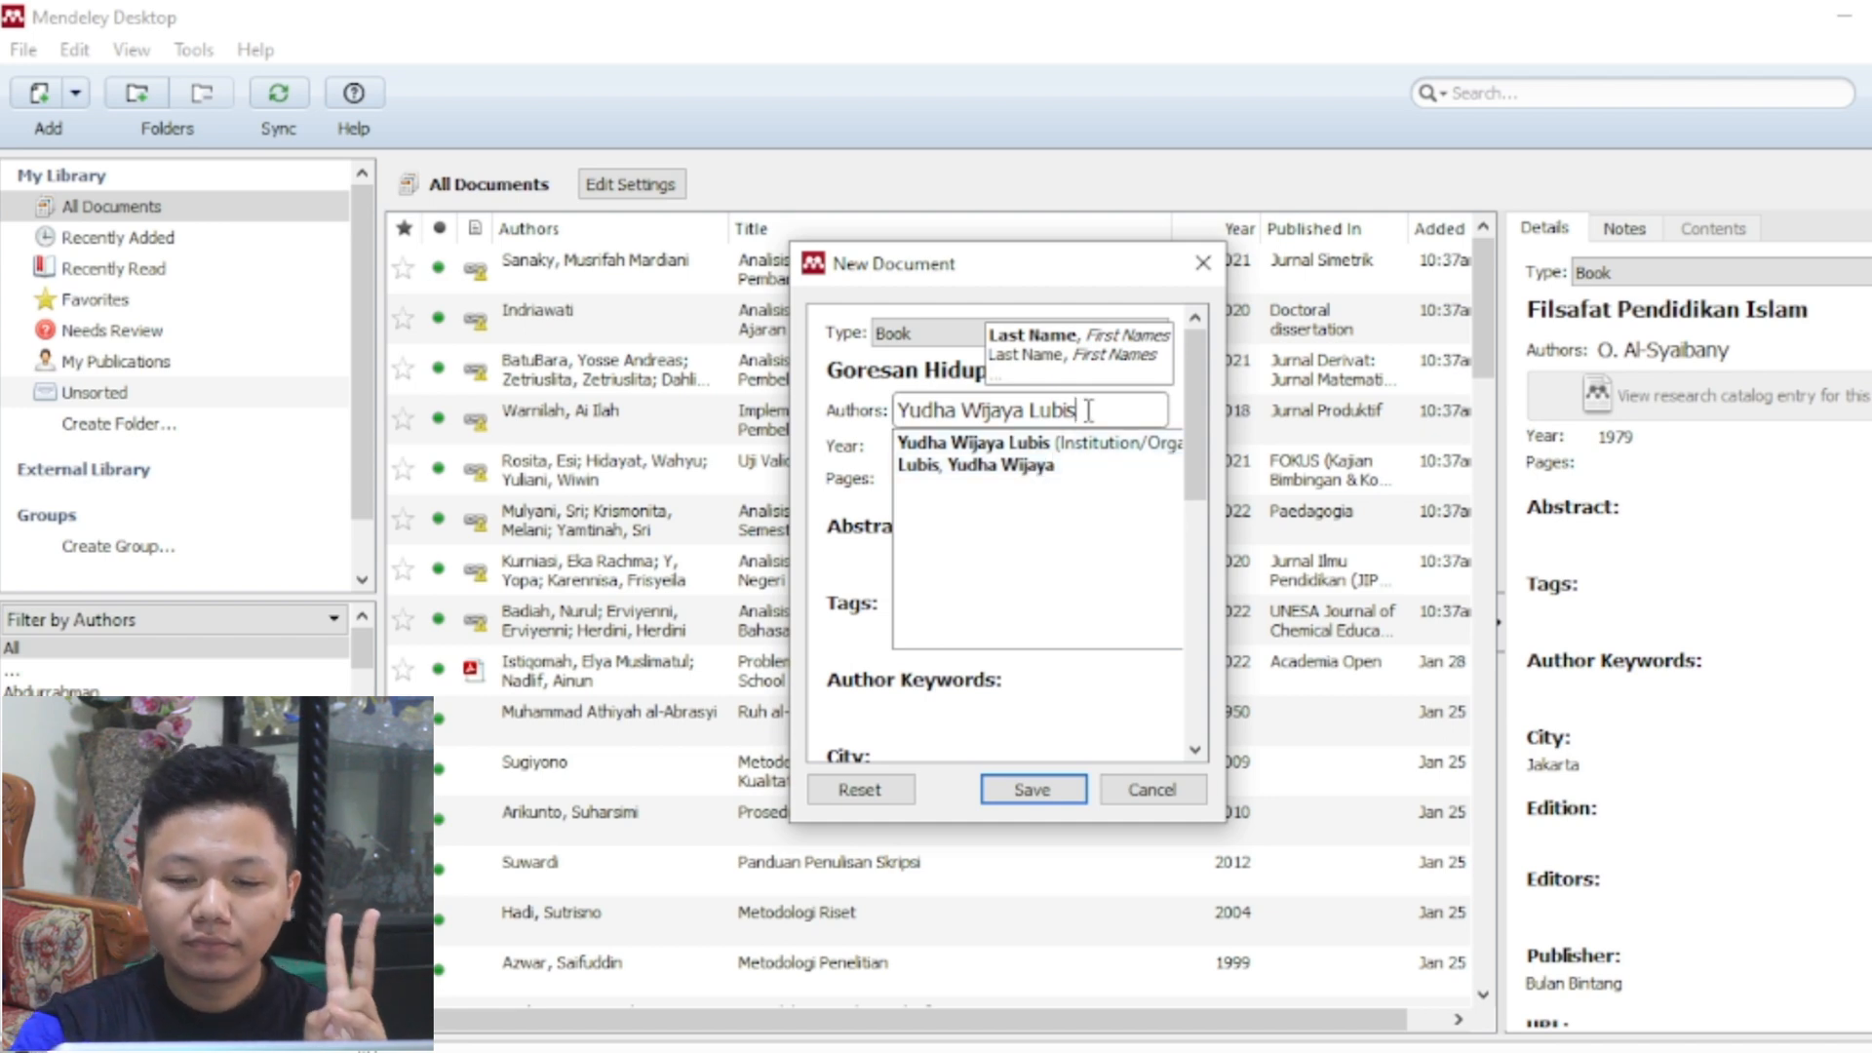
key(Return)
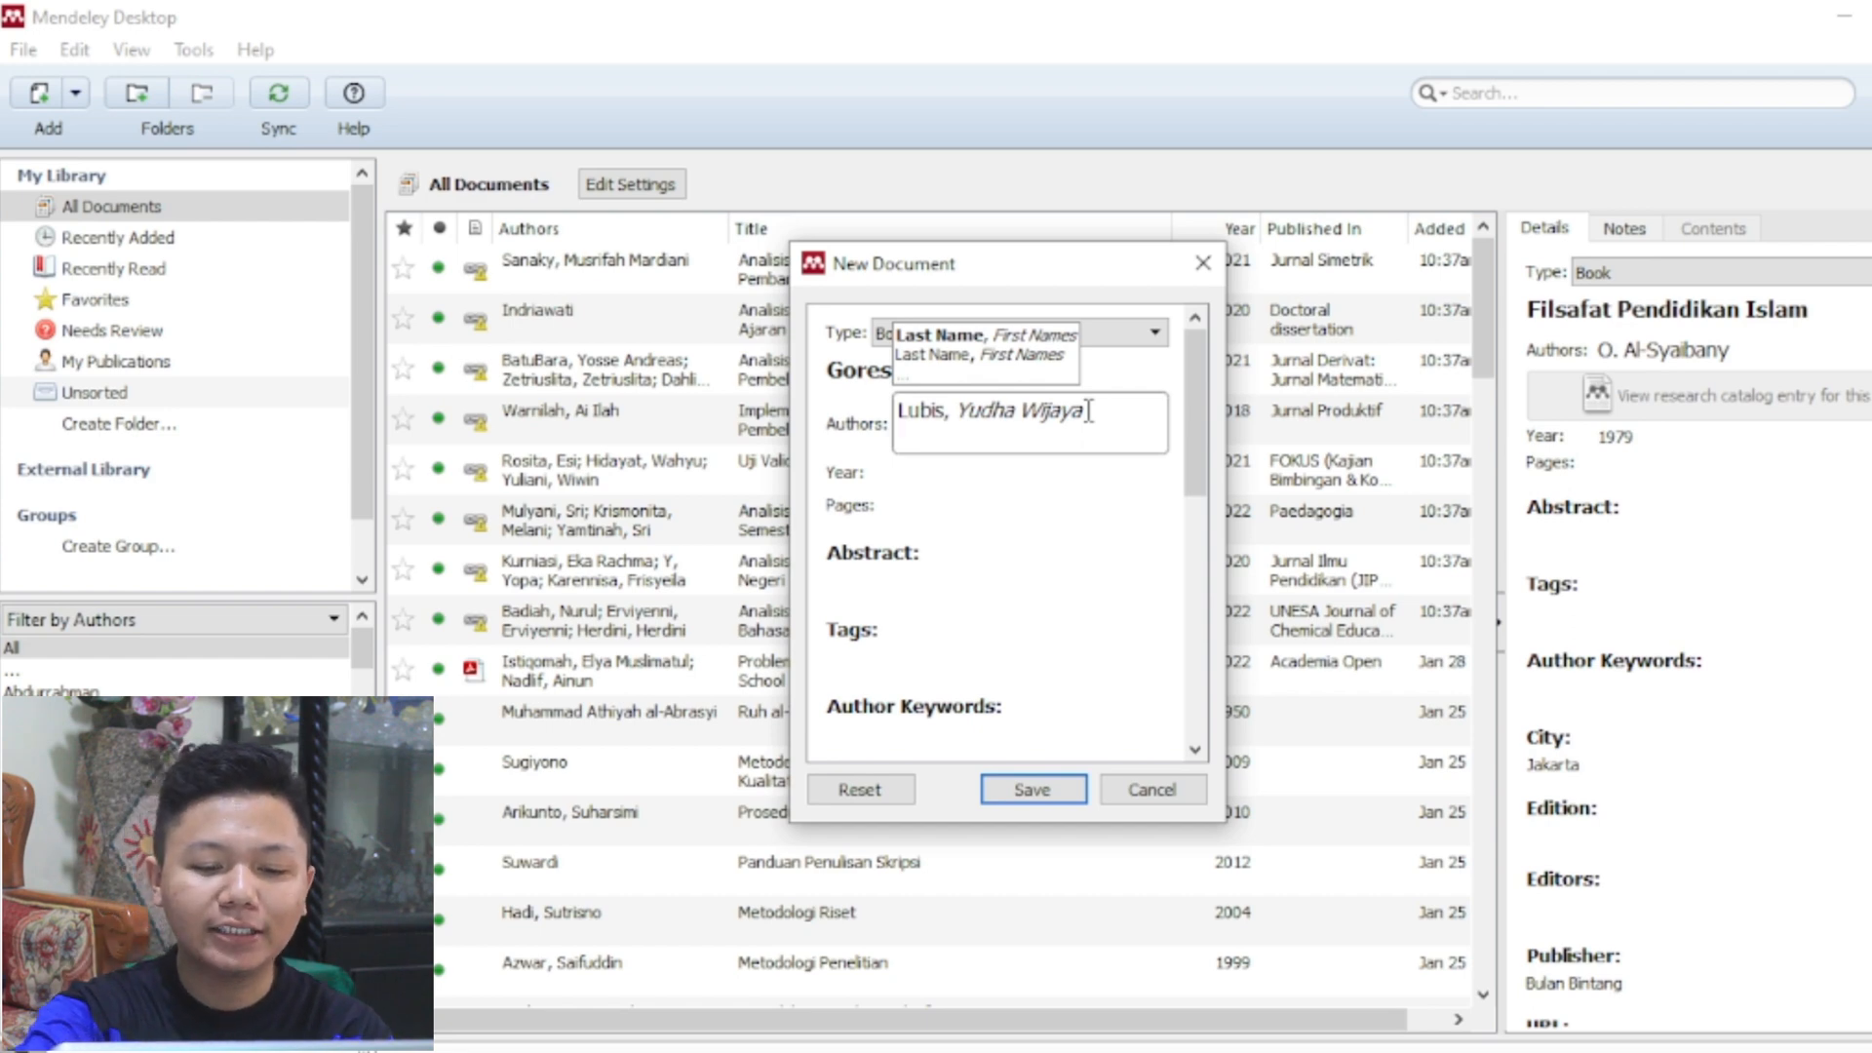
Add the second author's full name on a separate line below the first author.
text(Jono Si)
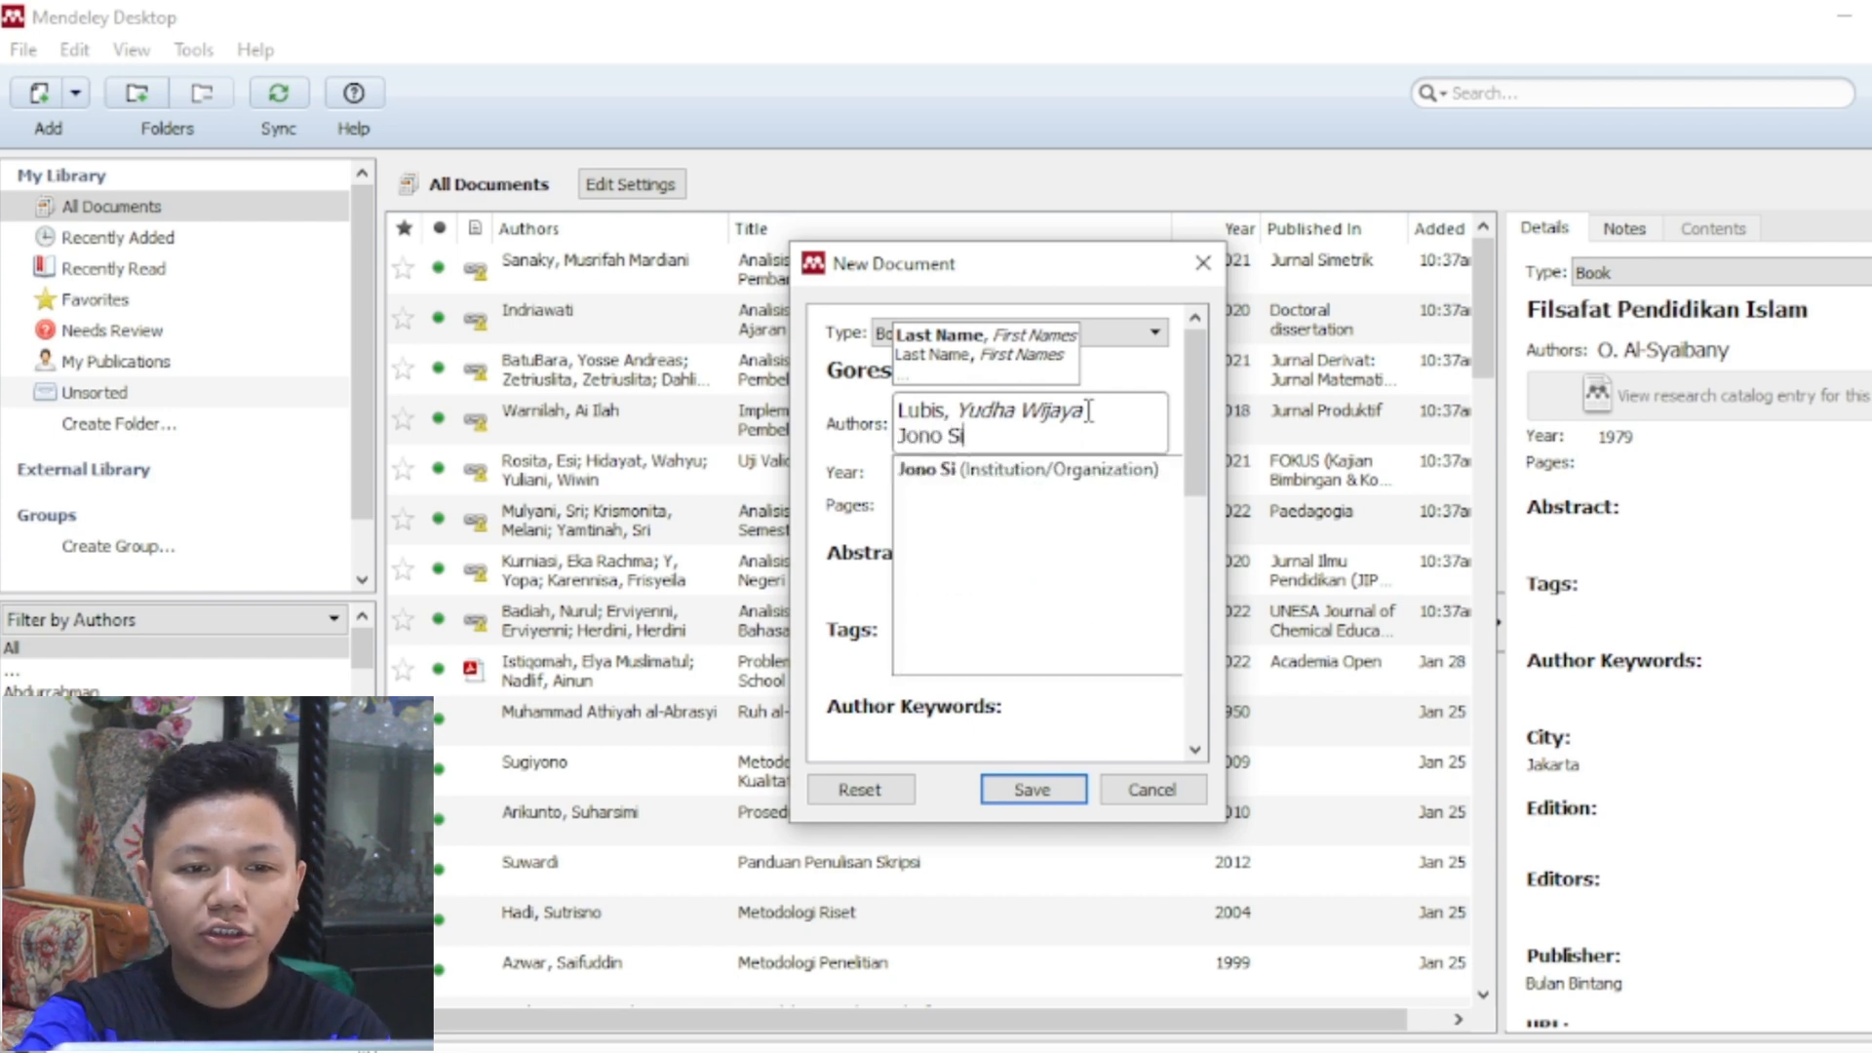
text(martupang)
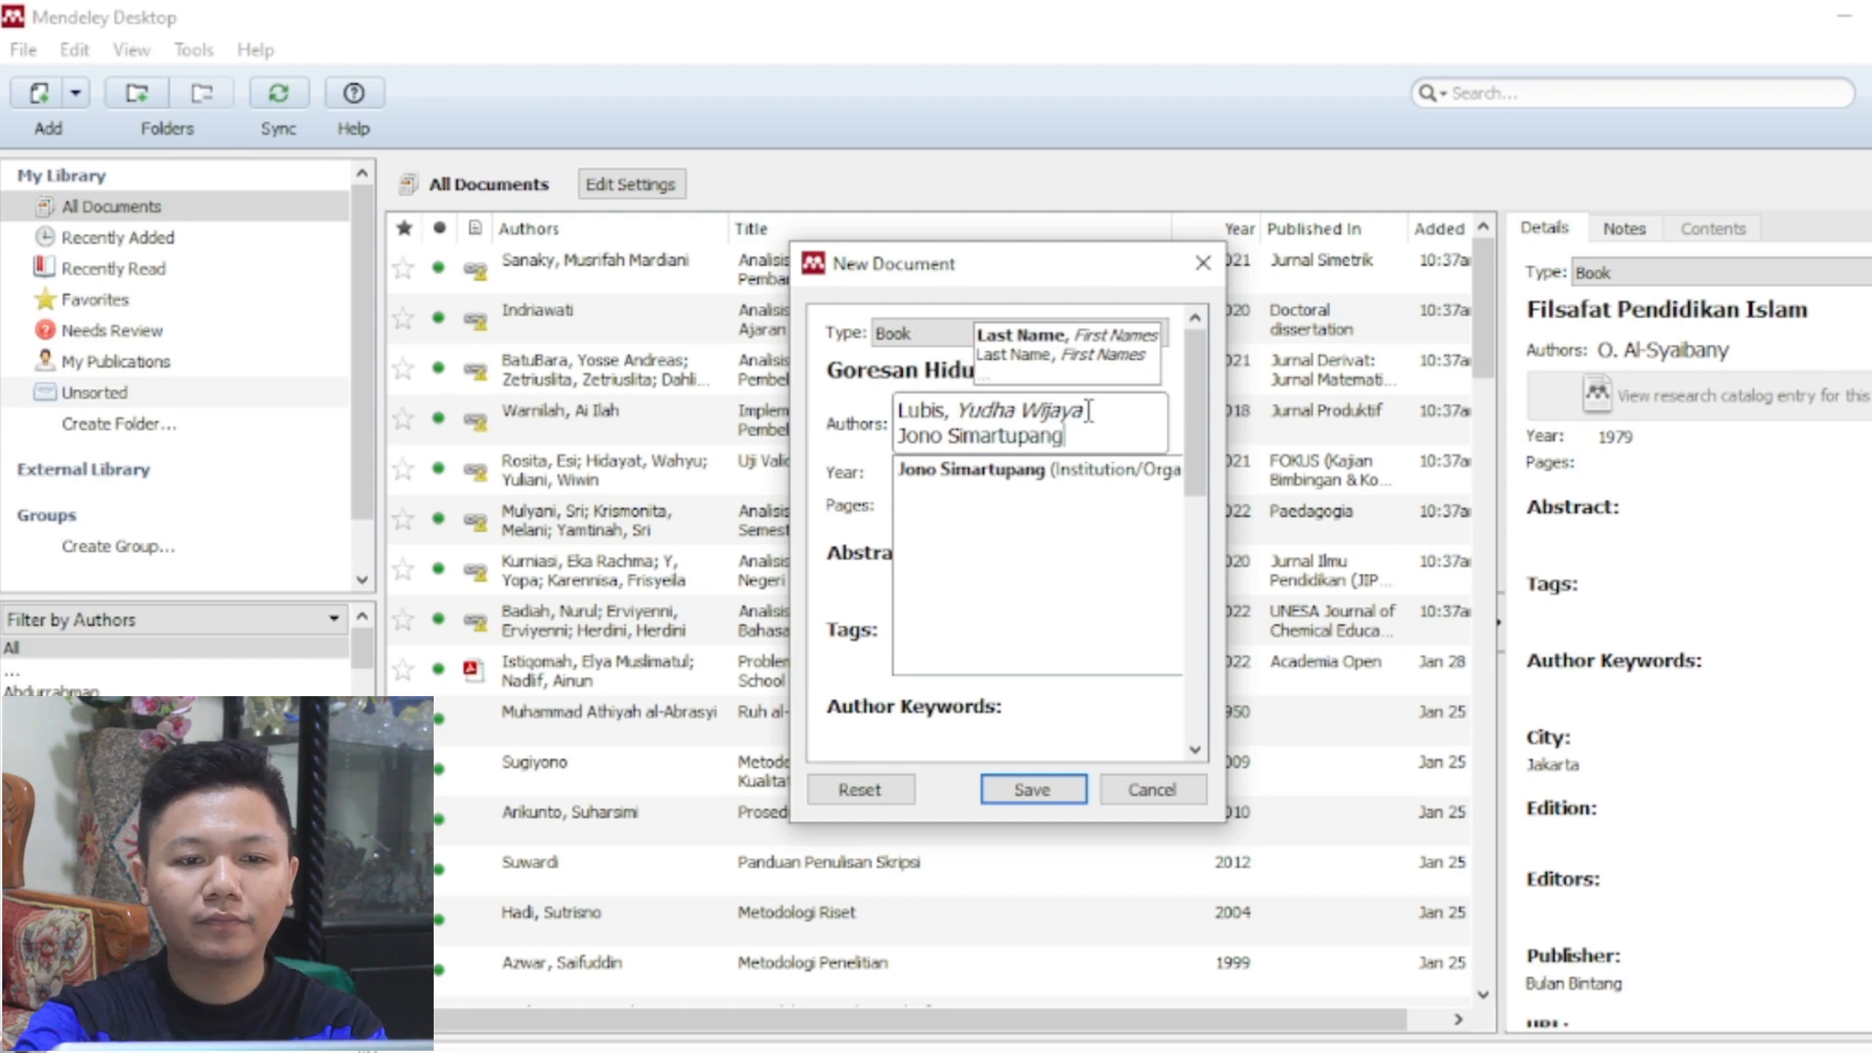
key(Return)
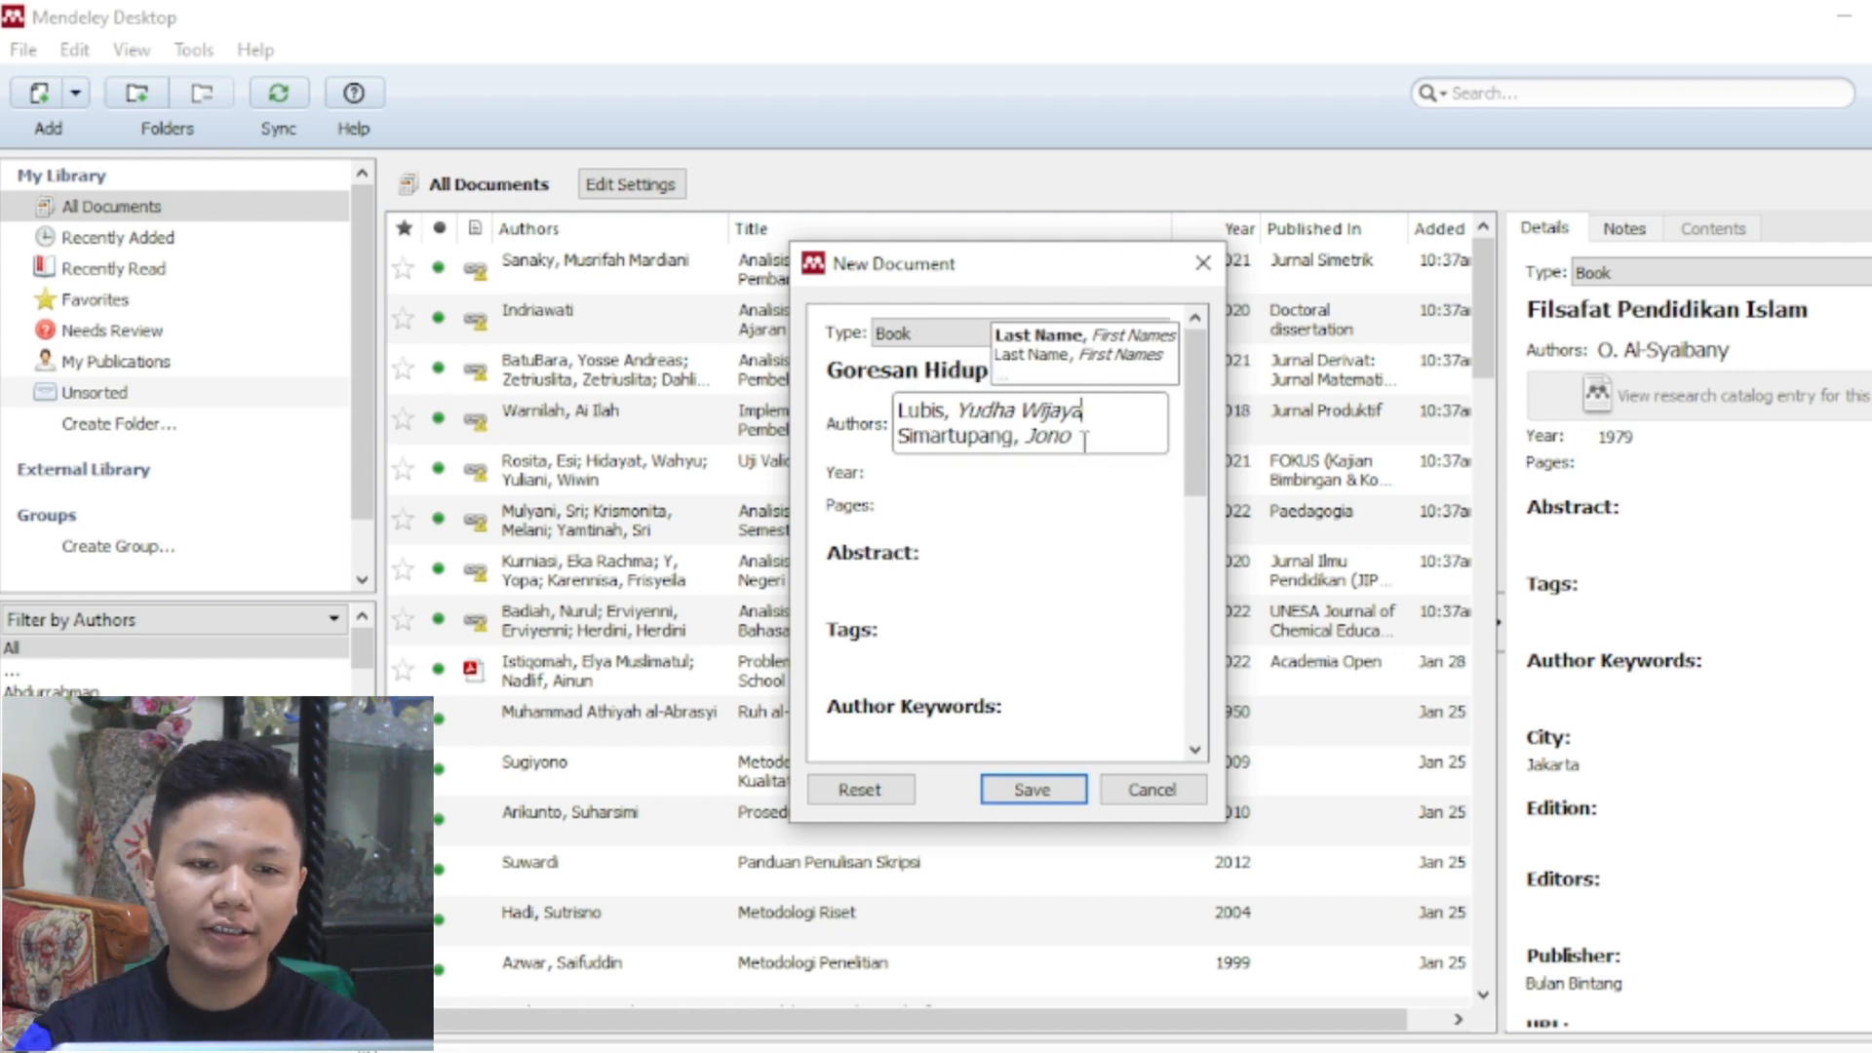
click(1084, 441)
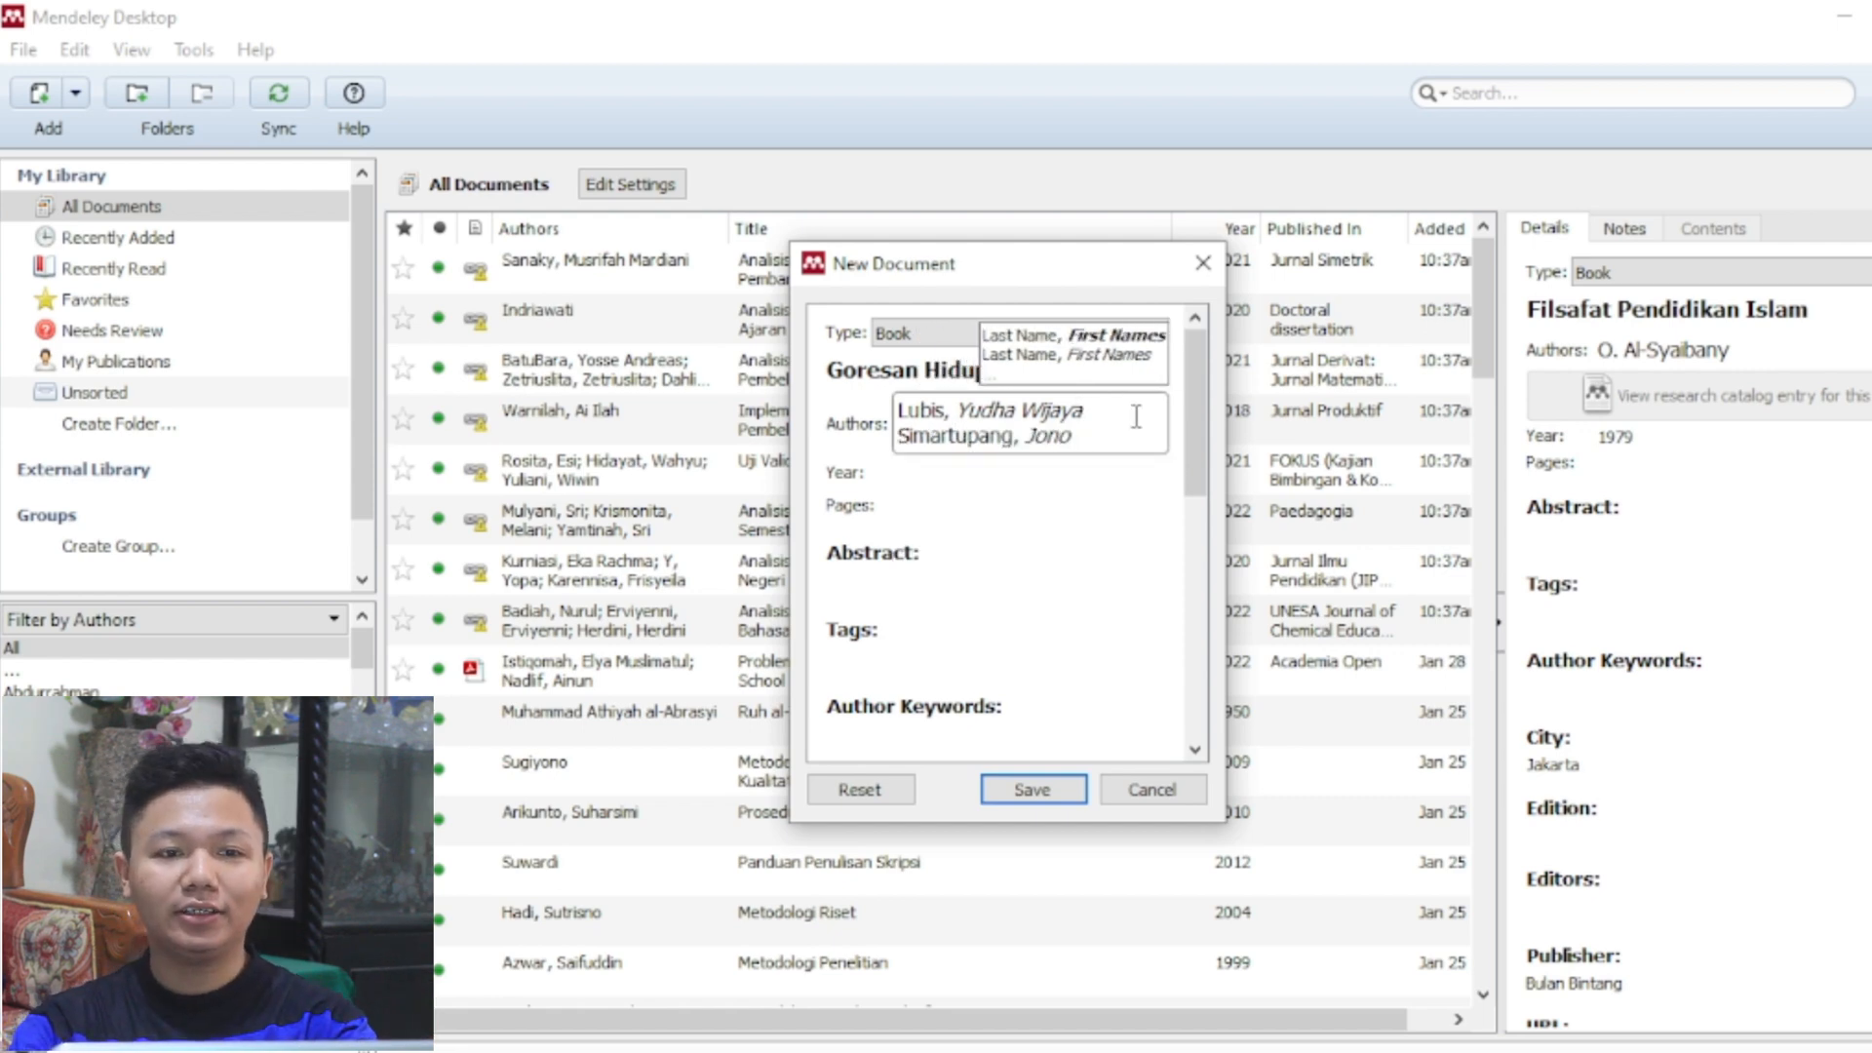
Remove the second author and then the first author from the book's author list.
drag(1111, 429, 869, 434)
key(BackSpace)
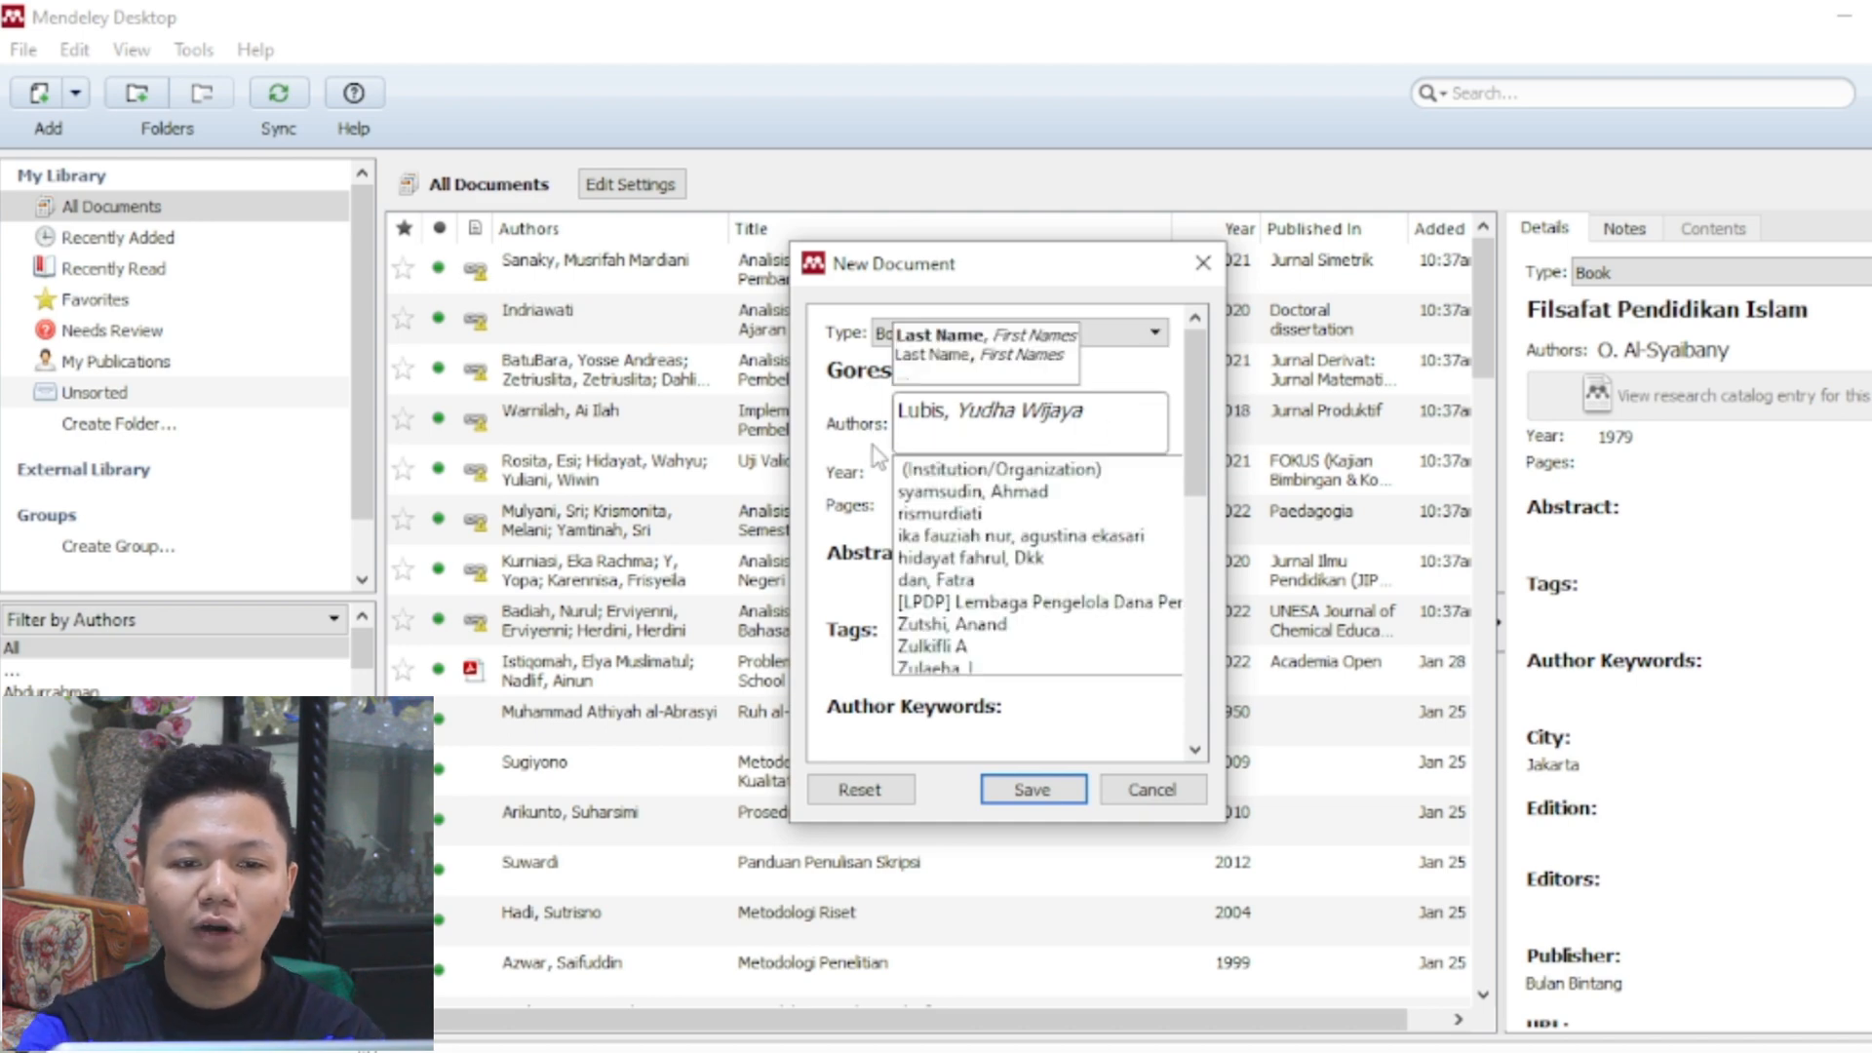
key(BackSpace)
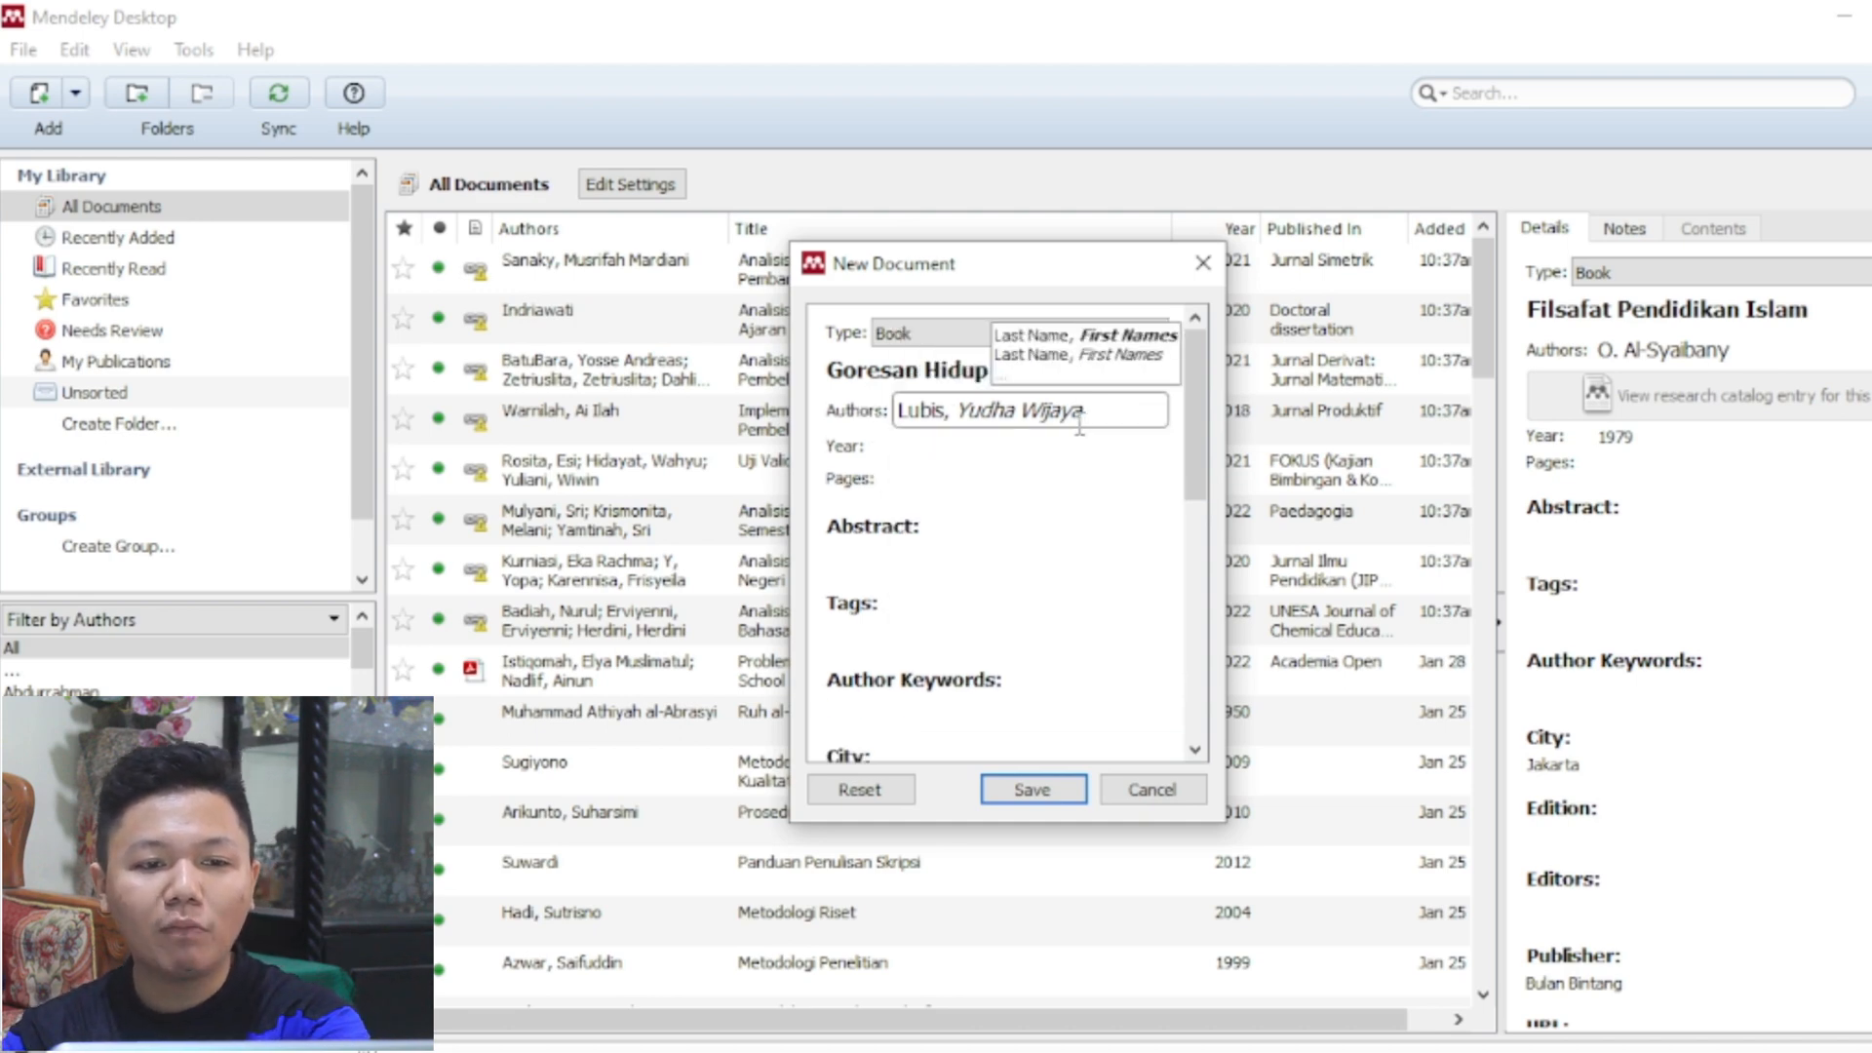
drag(1111, 412, 873, 414)
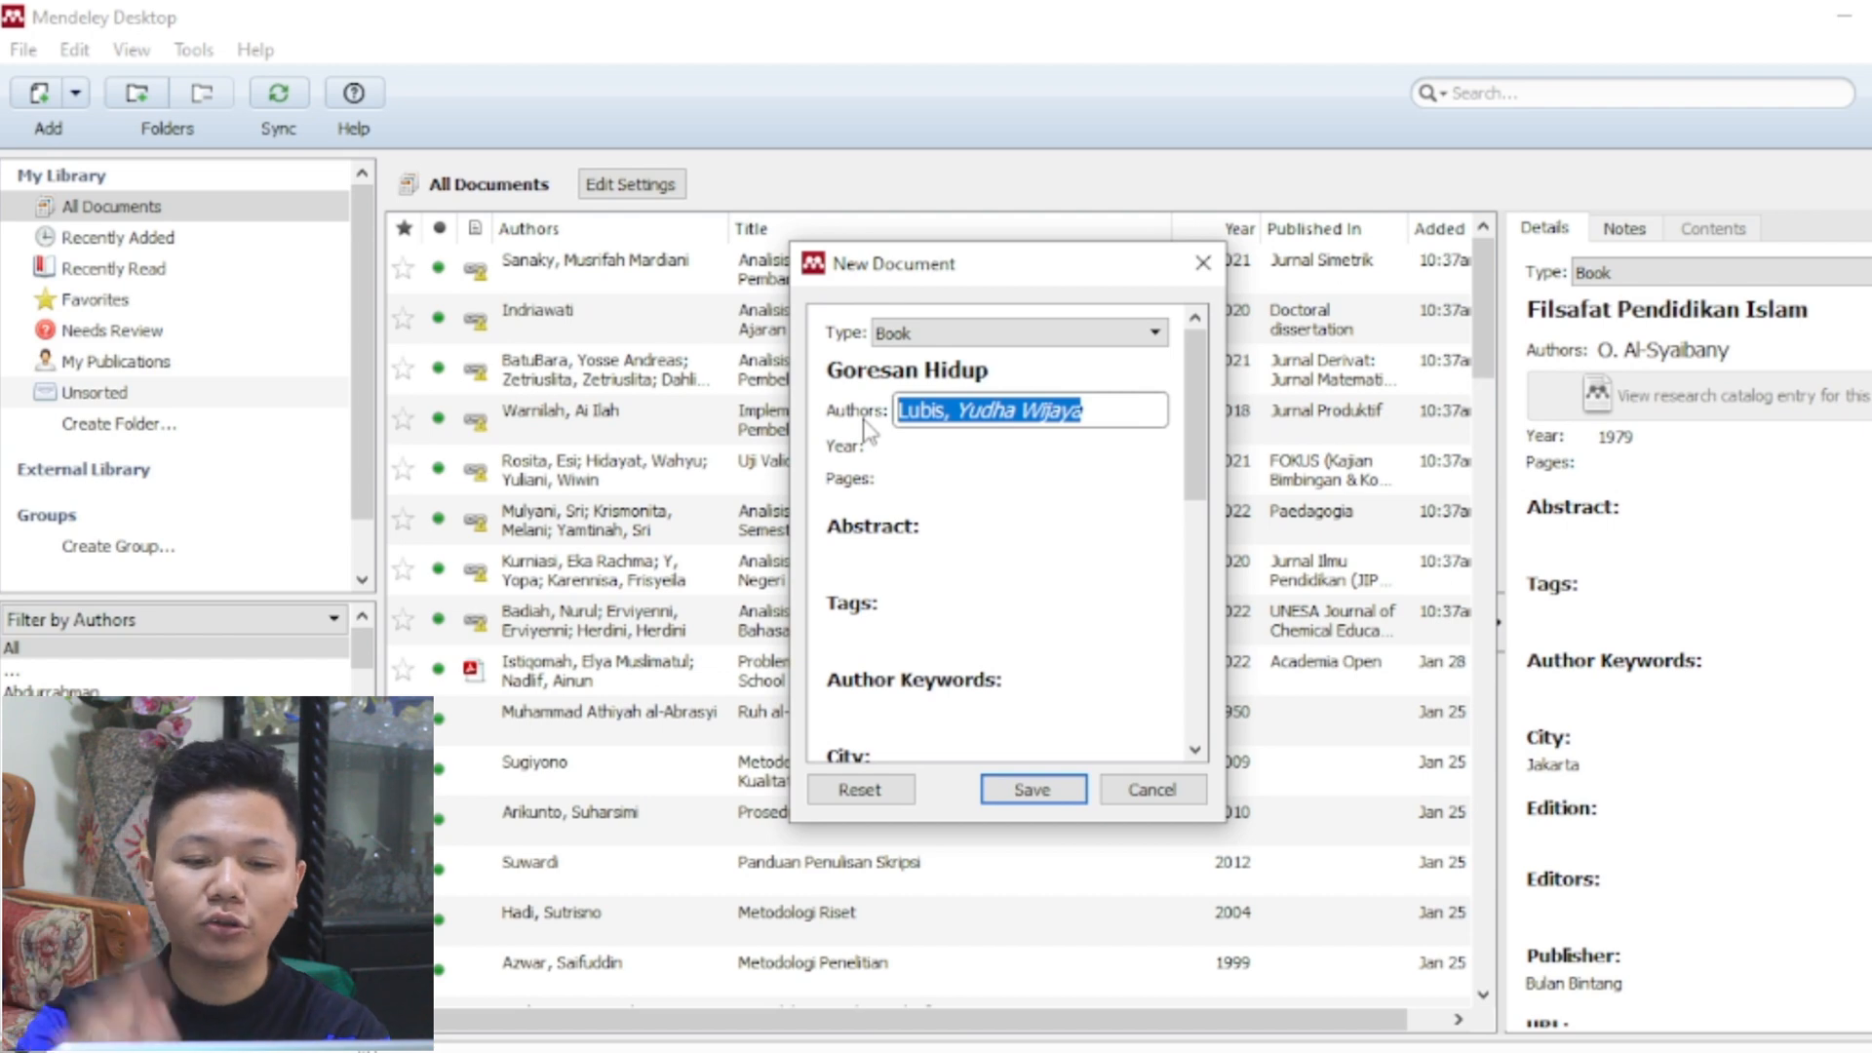
key(BackSpace)
Enter the full names of both authors for the book, each on its own line.
text(Yudha Wijaya Lubis)
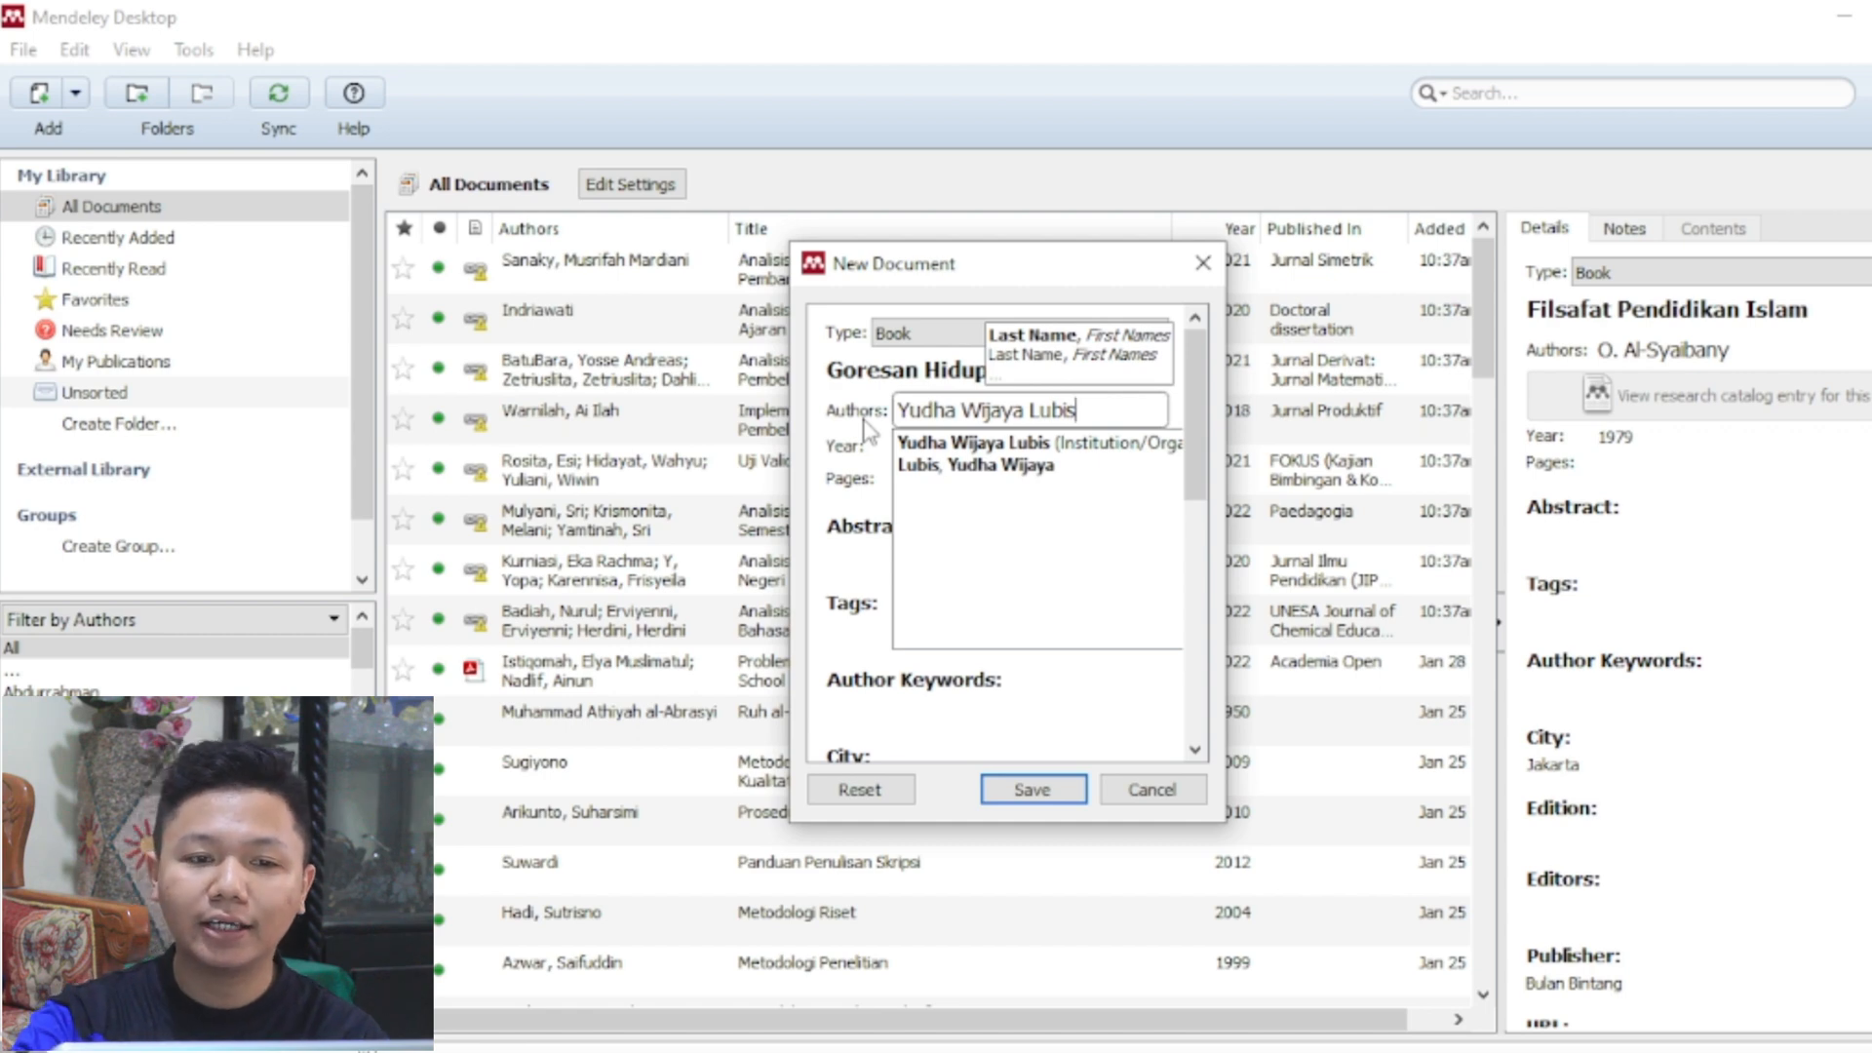
key(Return)
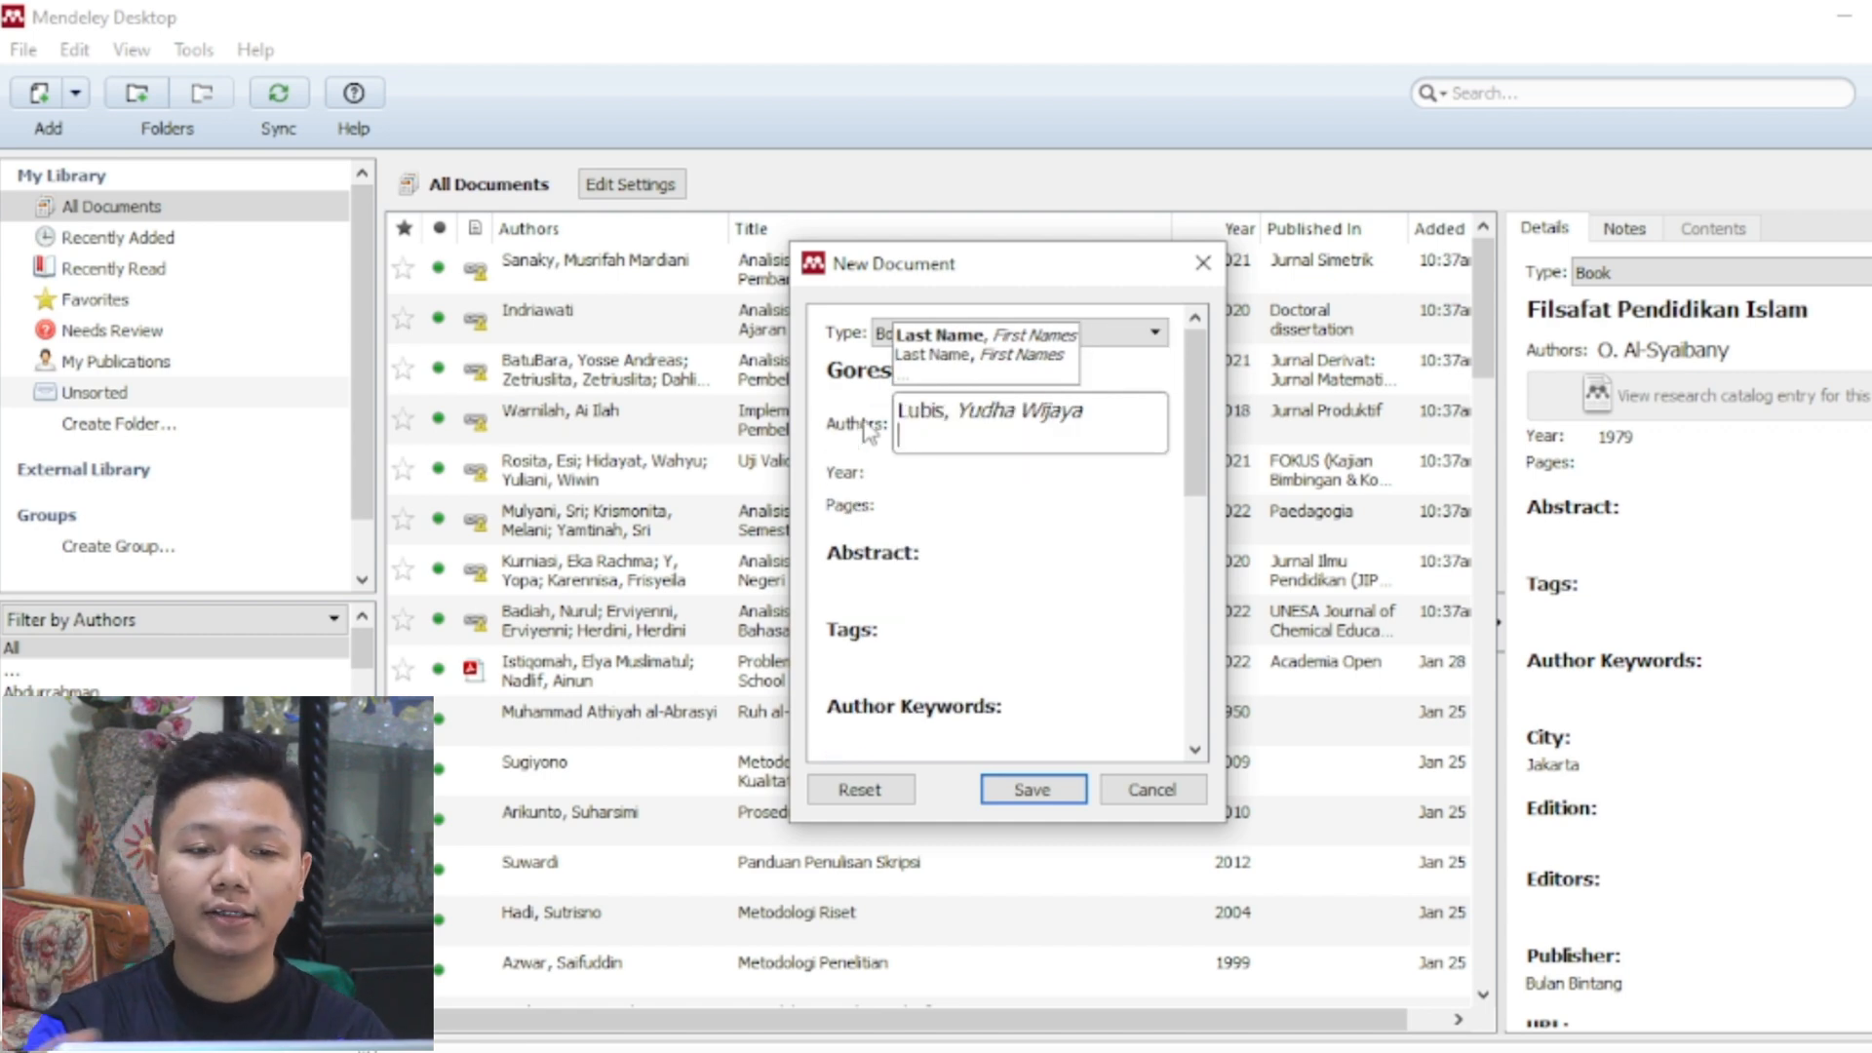
text(Jono S)
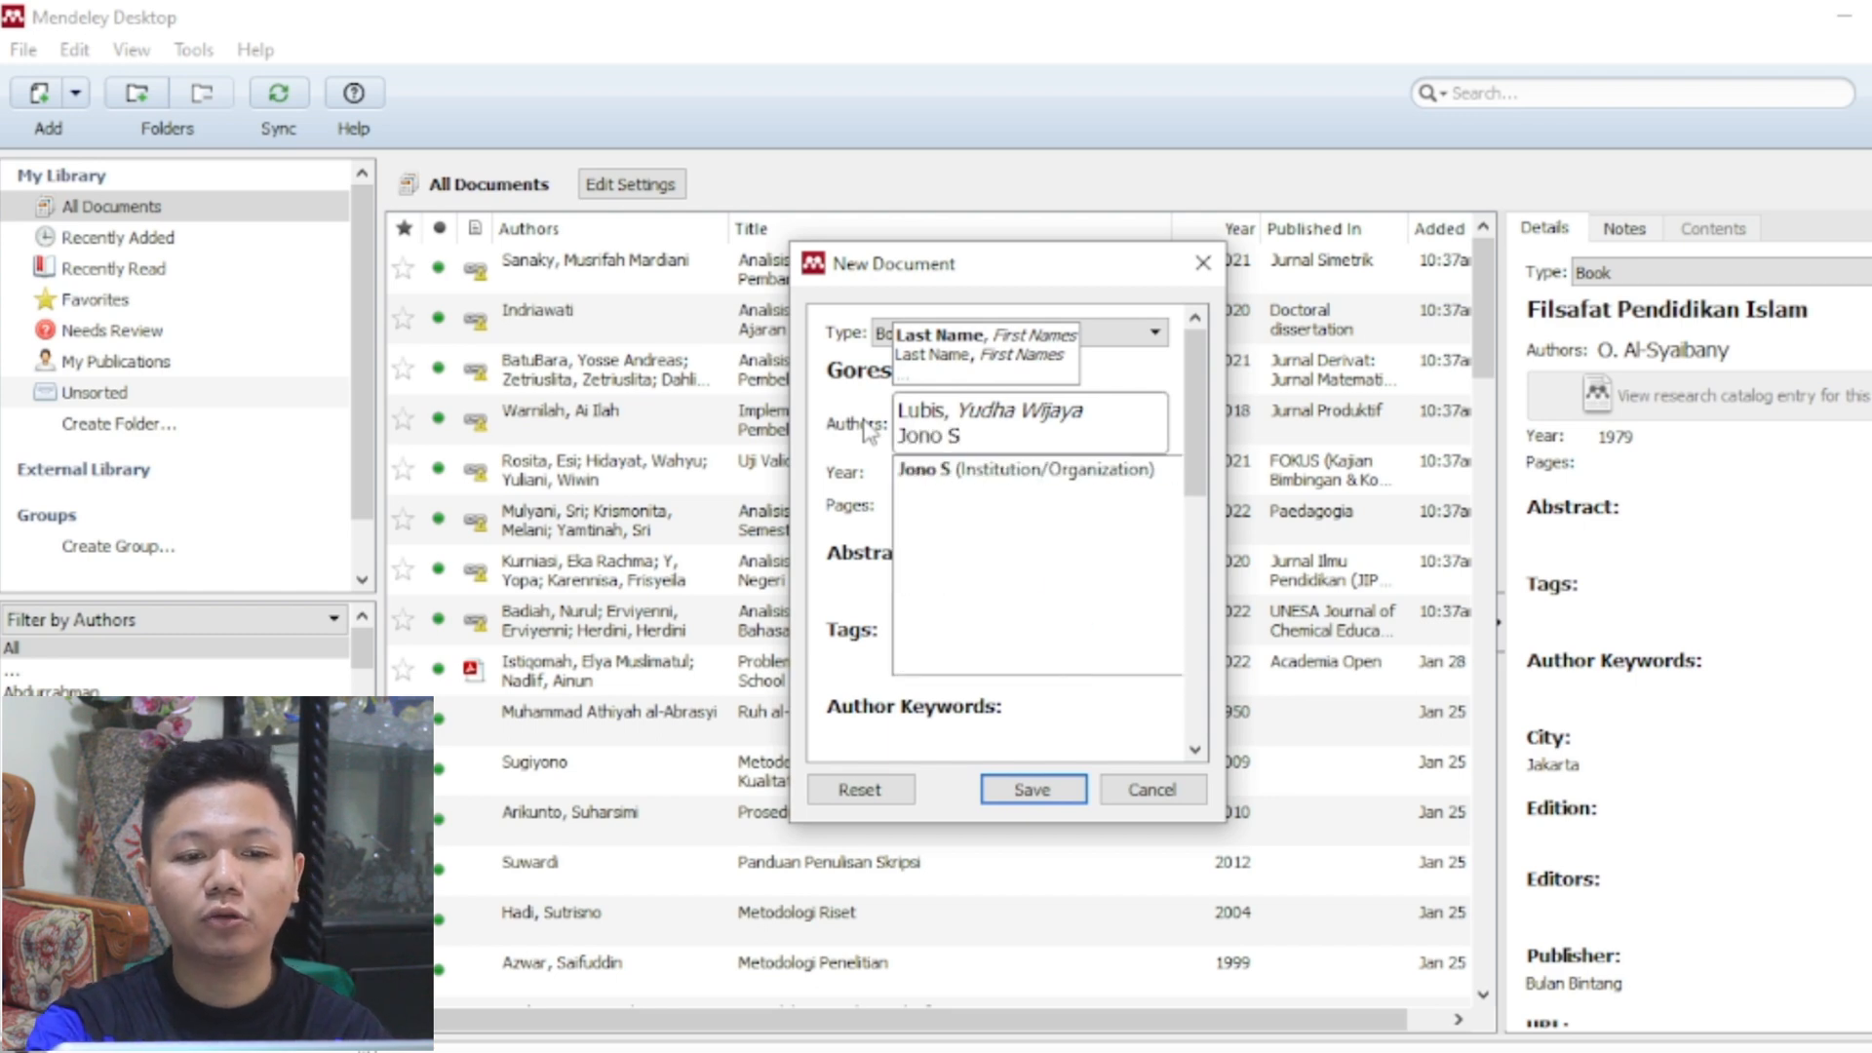
text(imartupang)
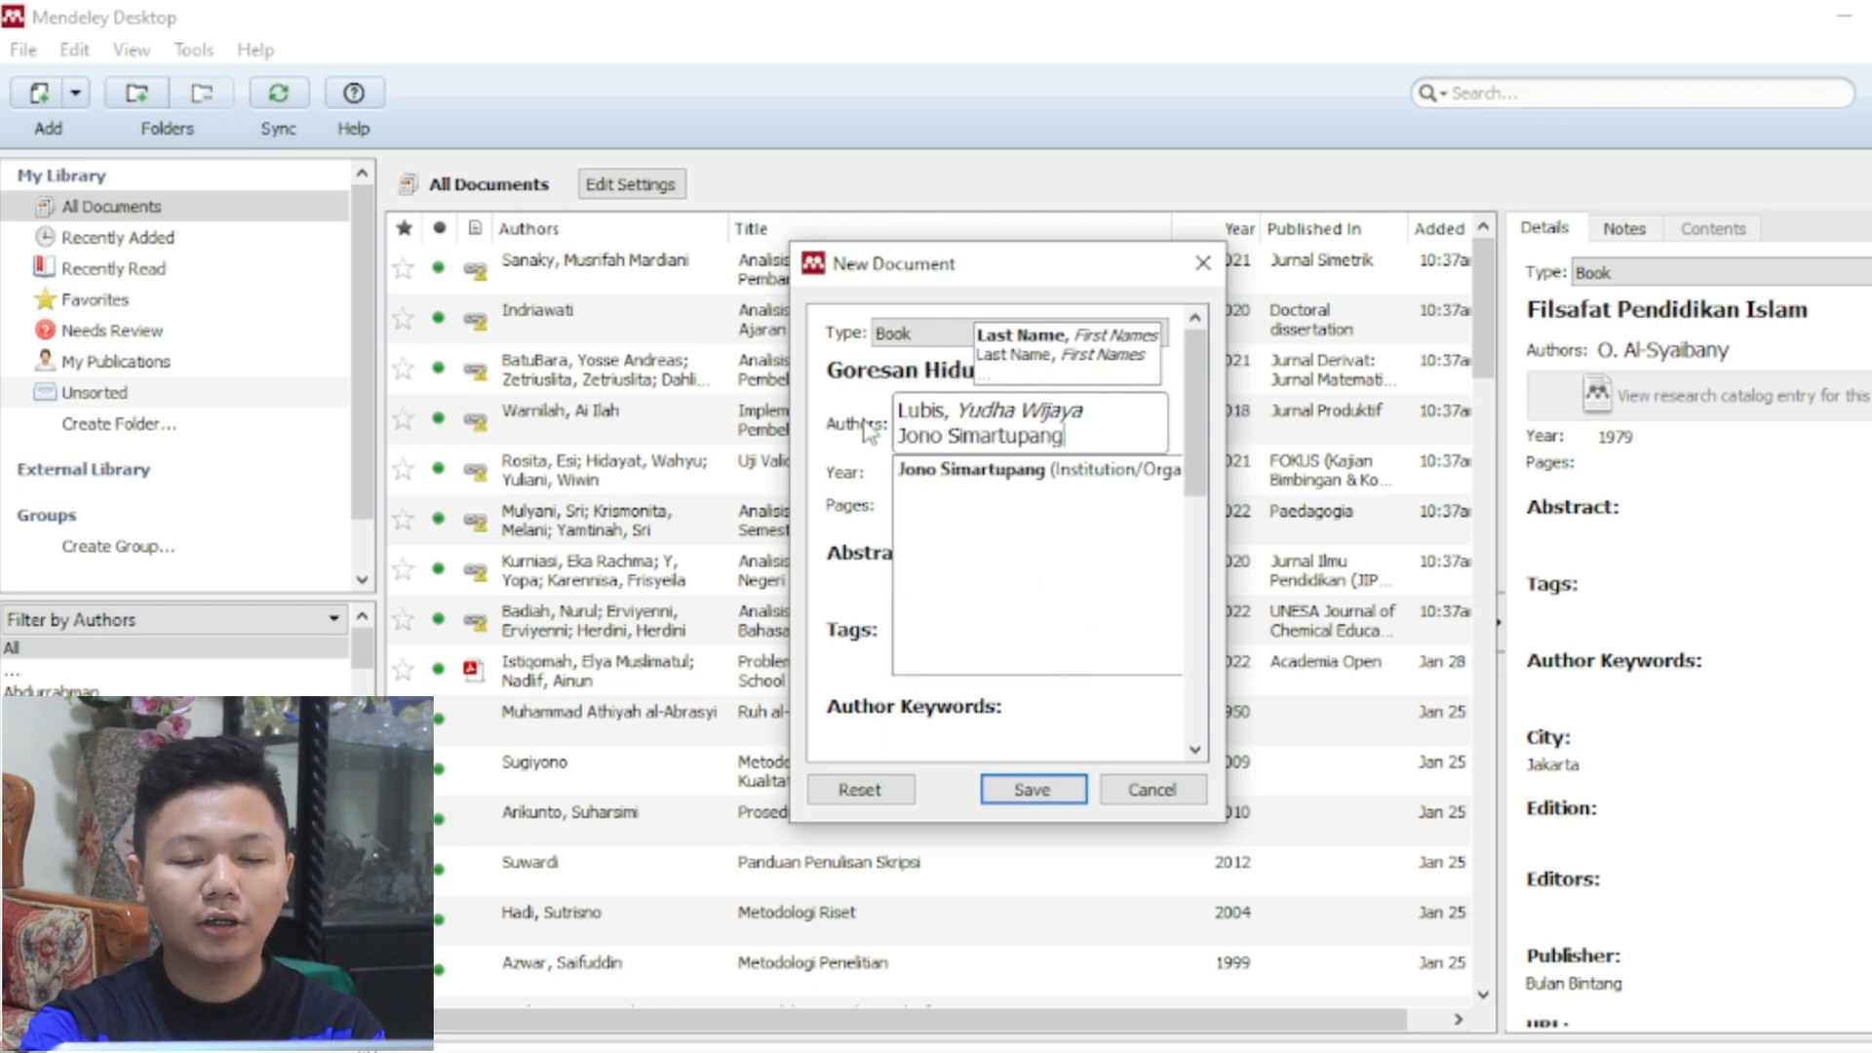
click(975, 493)
click(1008, 400)
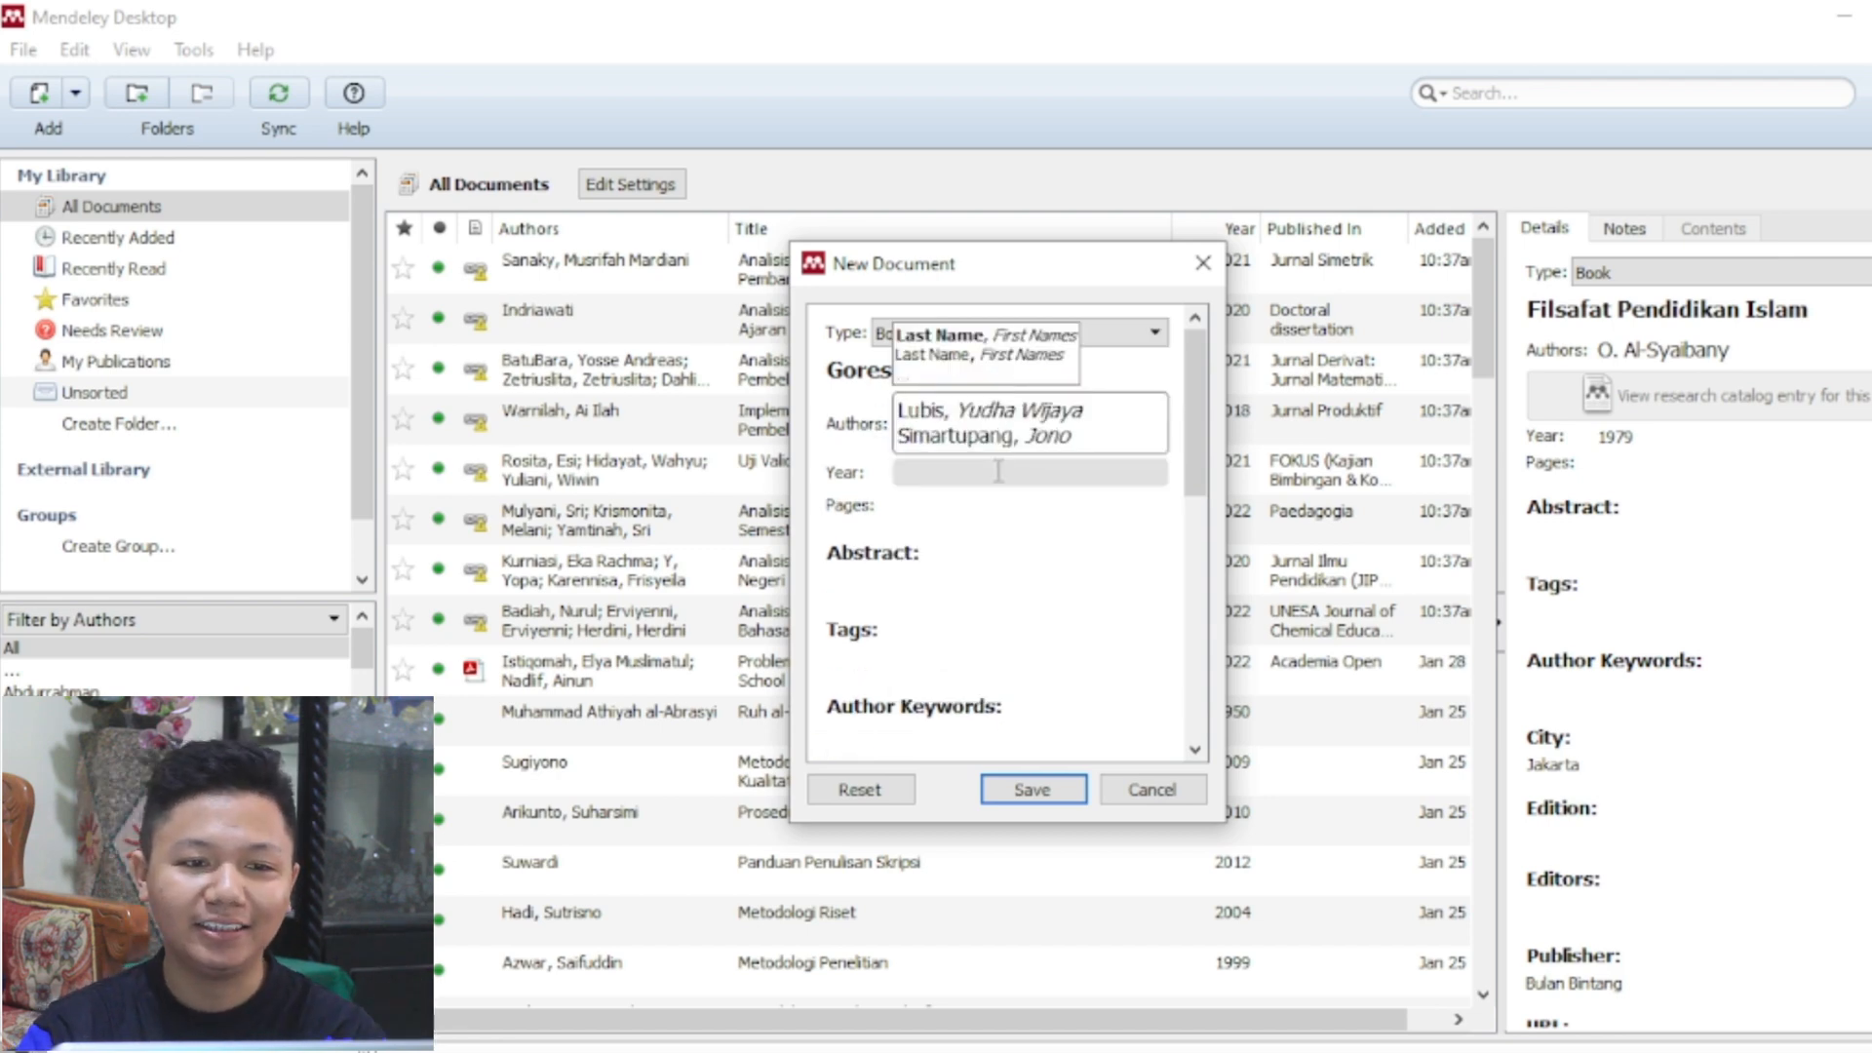
Set the book's publication year to 2019 and leave the pages empty.
click(997, 472)
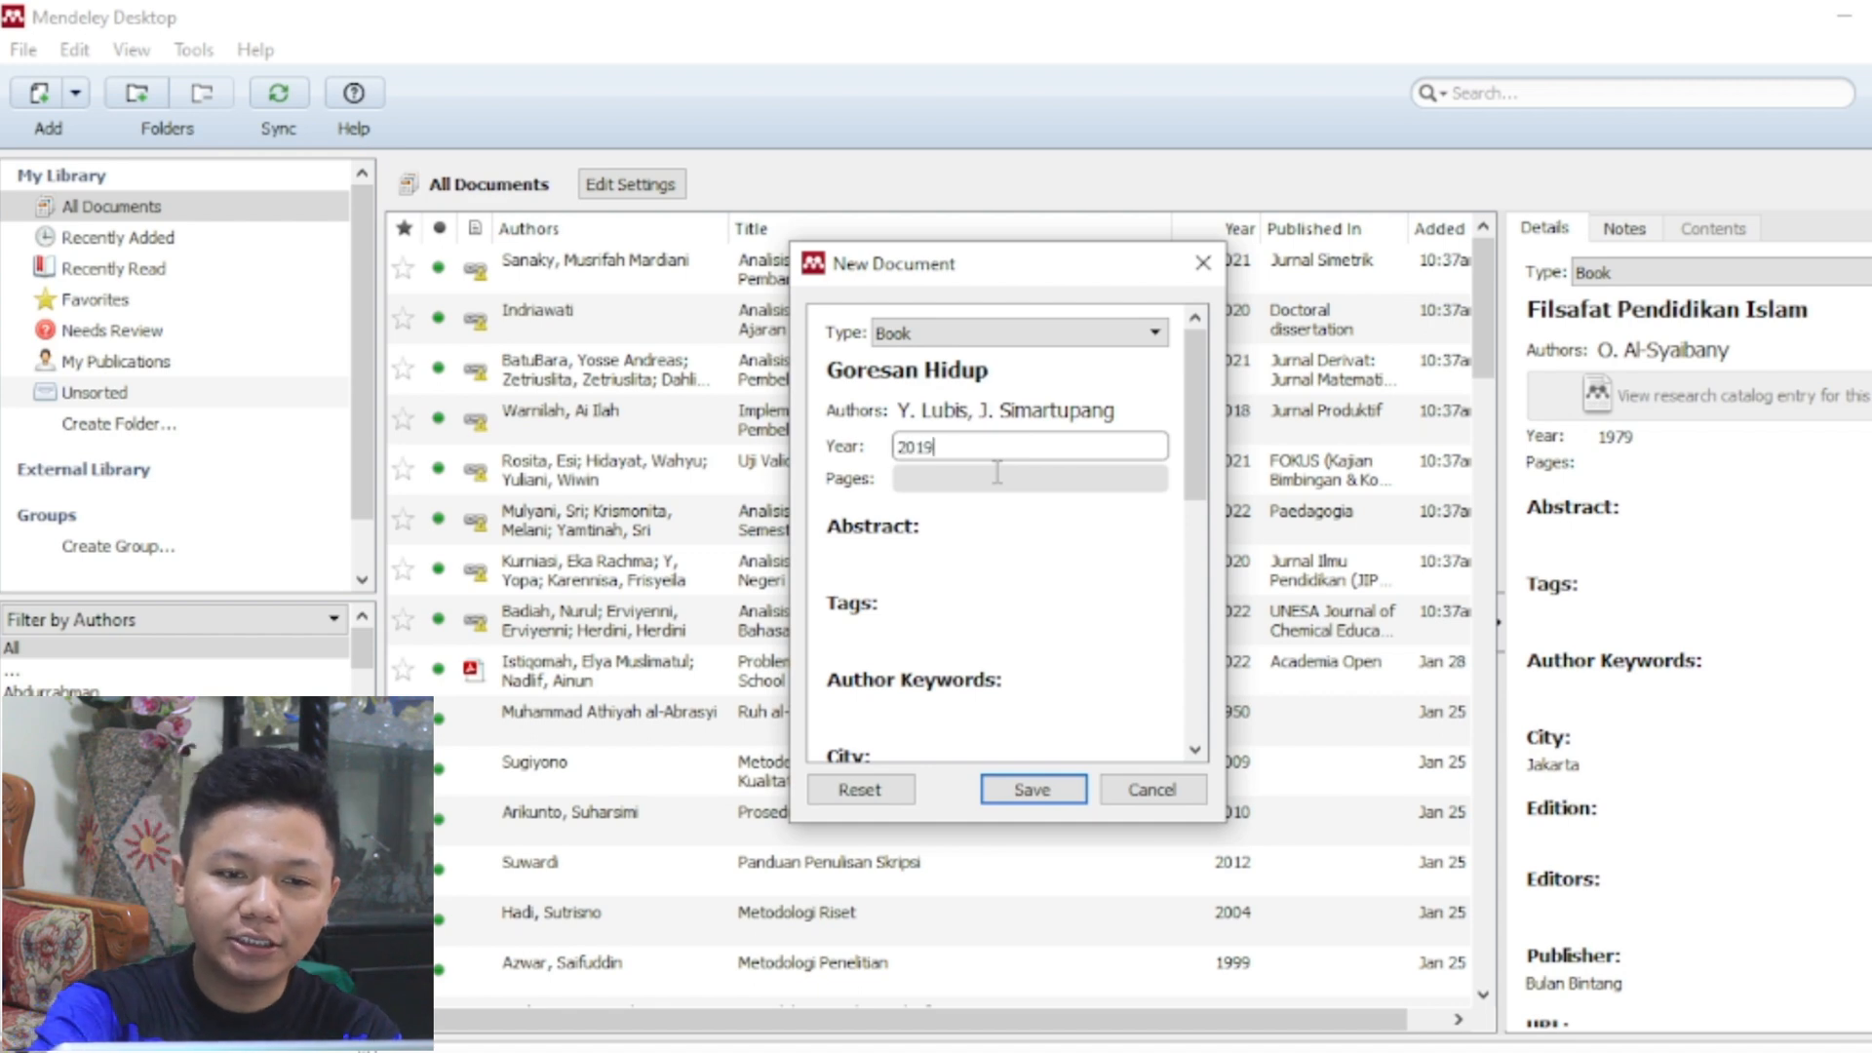
click(997, 471)
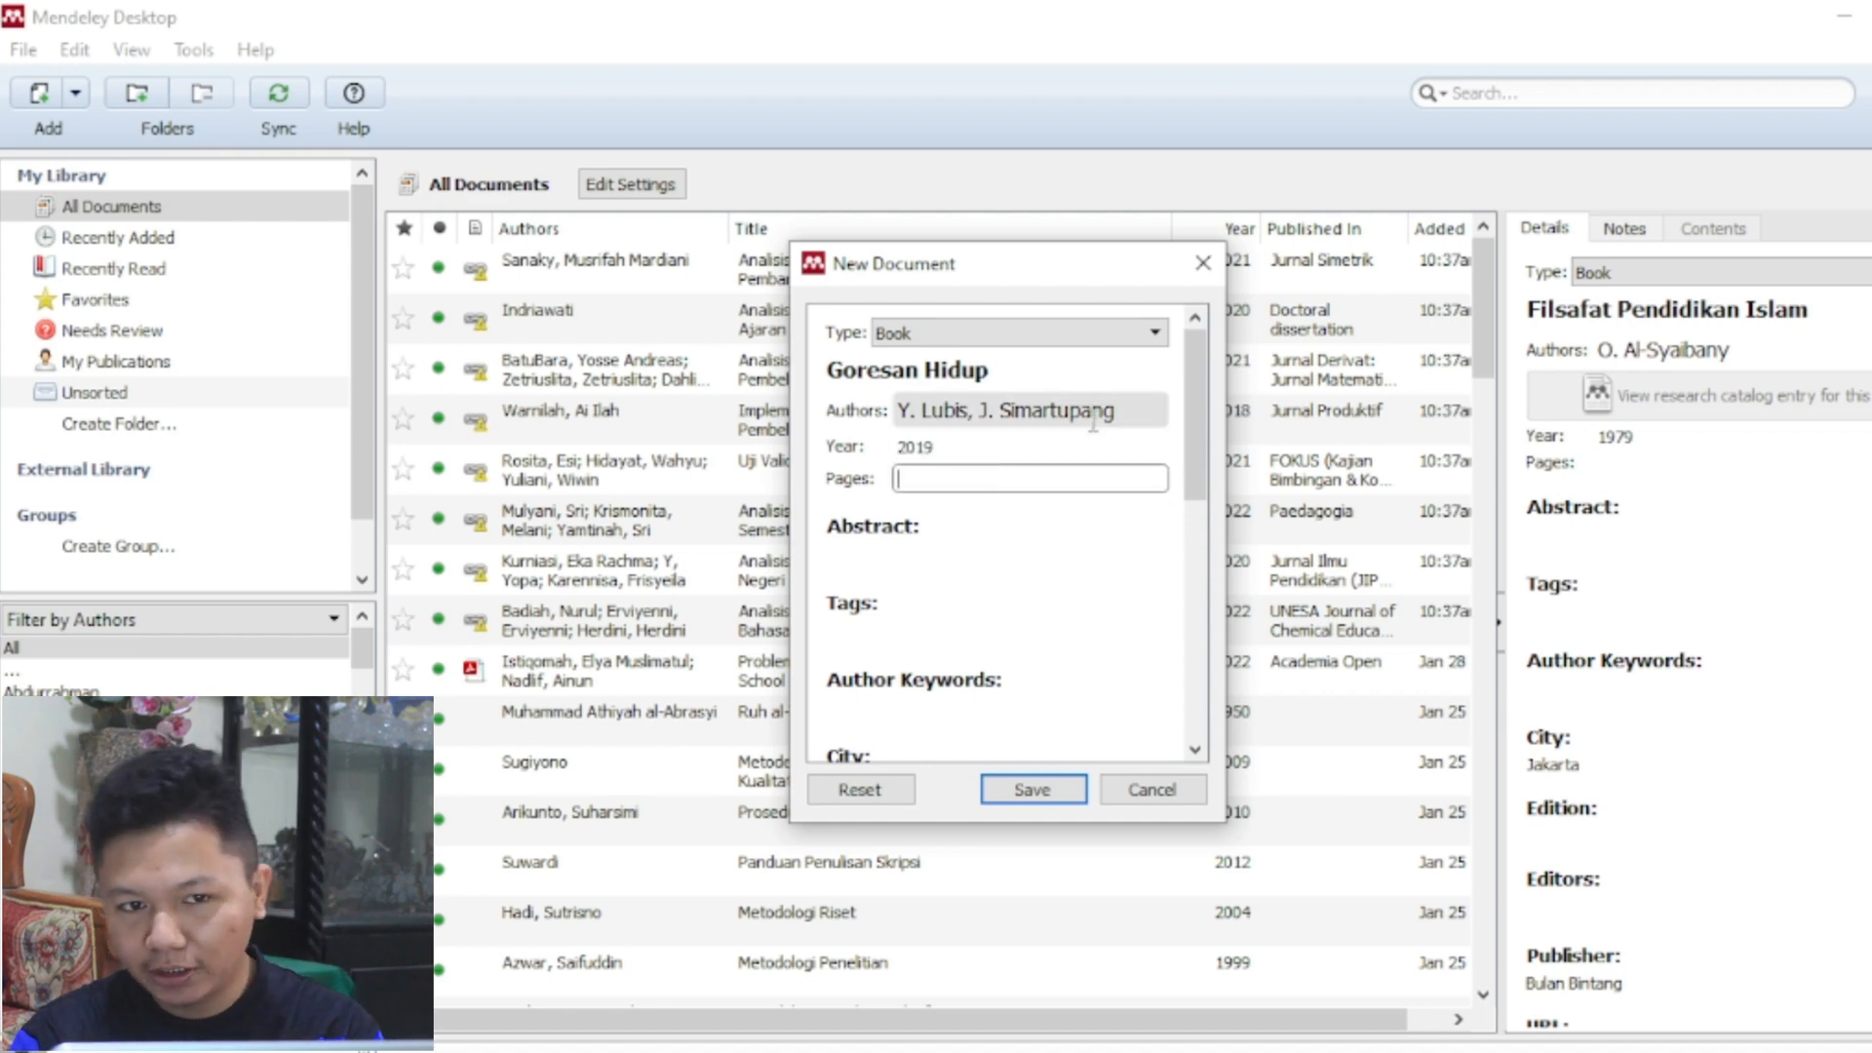
click(1033, 528)
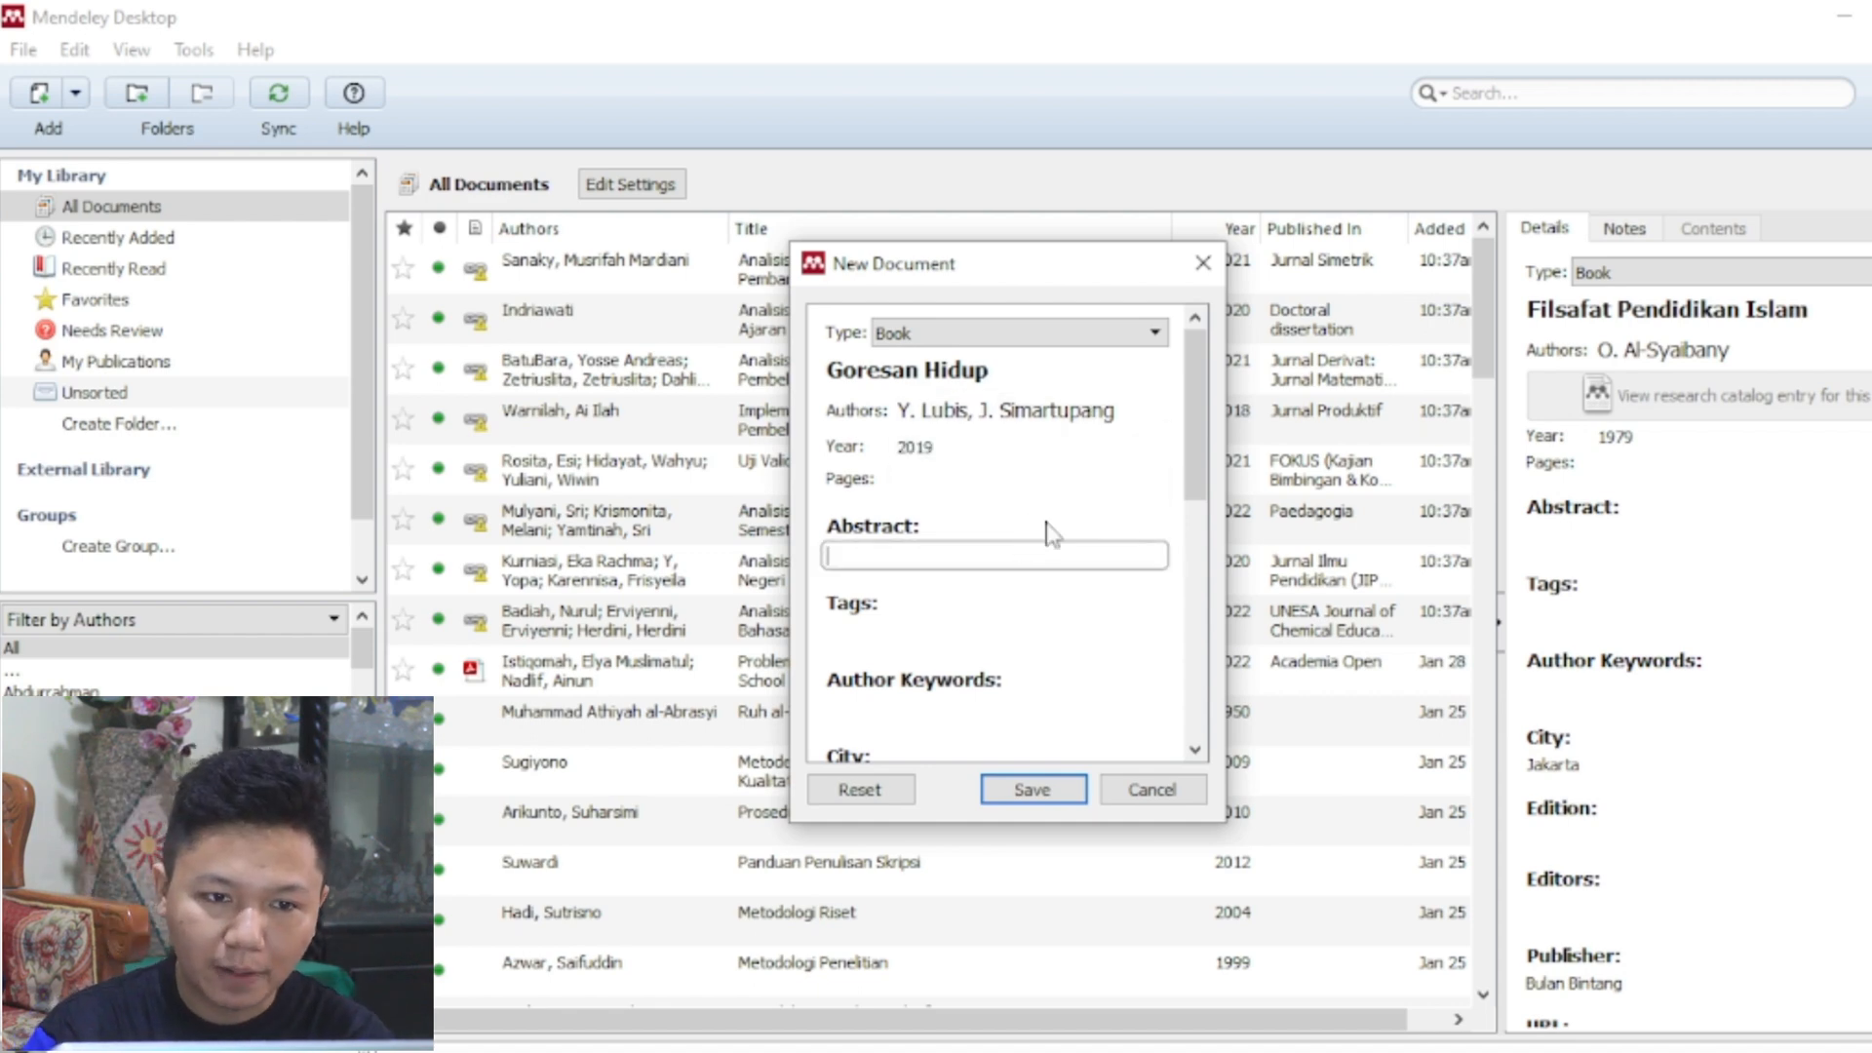
Set the book's city of publication to Pariaman.
scroll(1189, 395, down, 3)
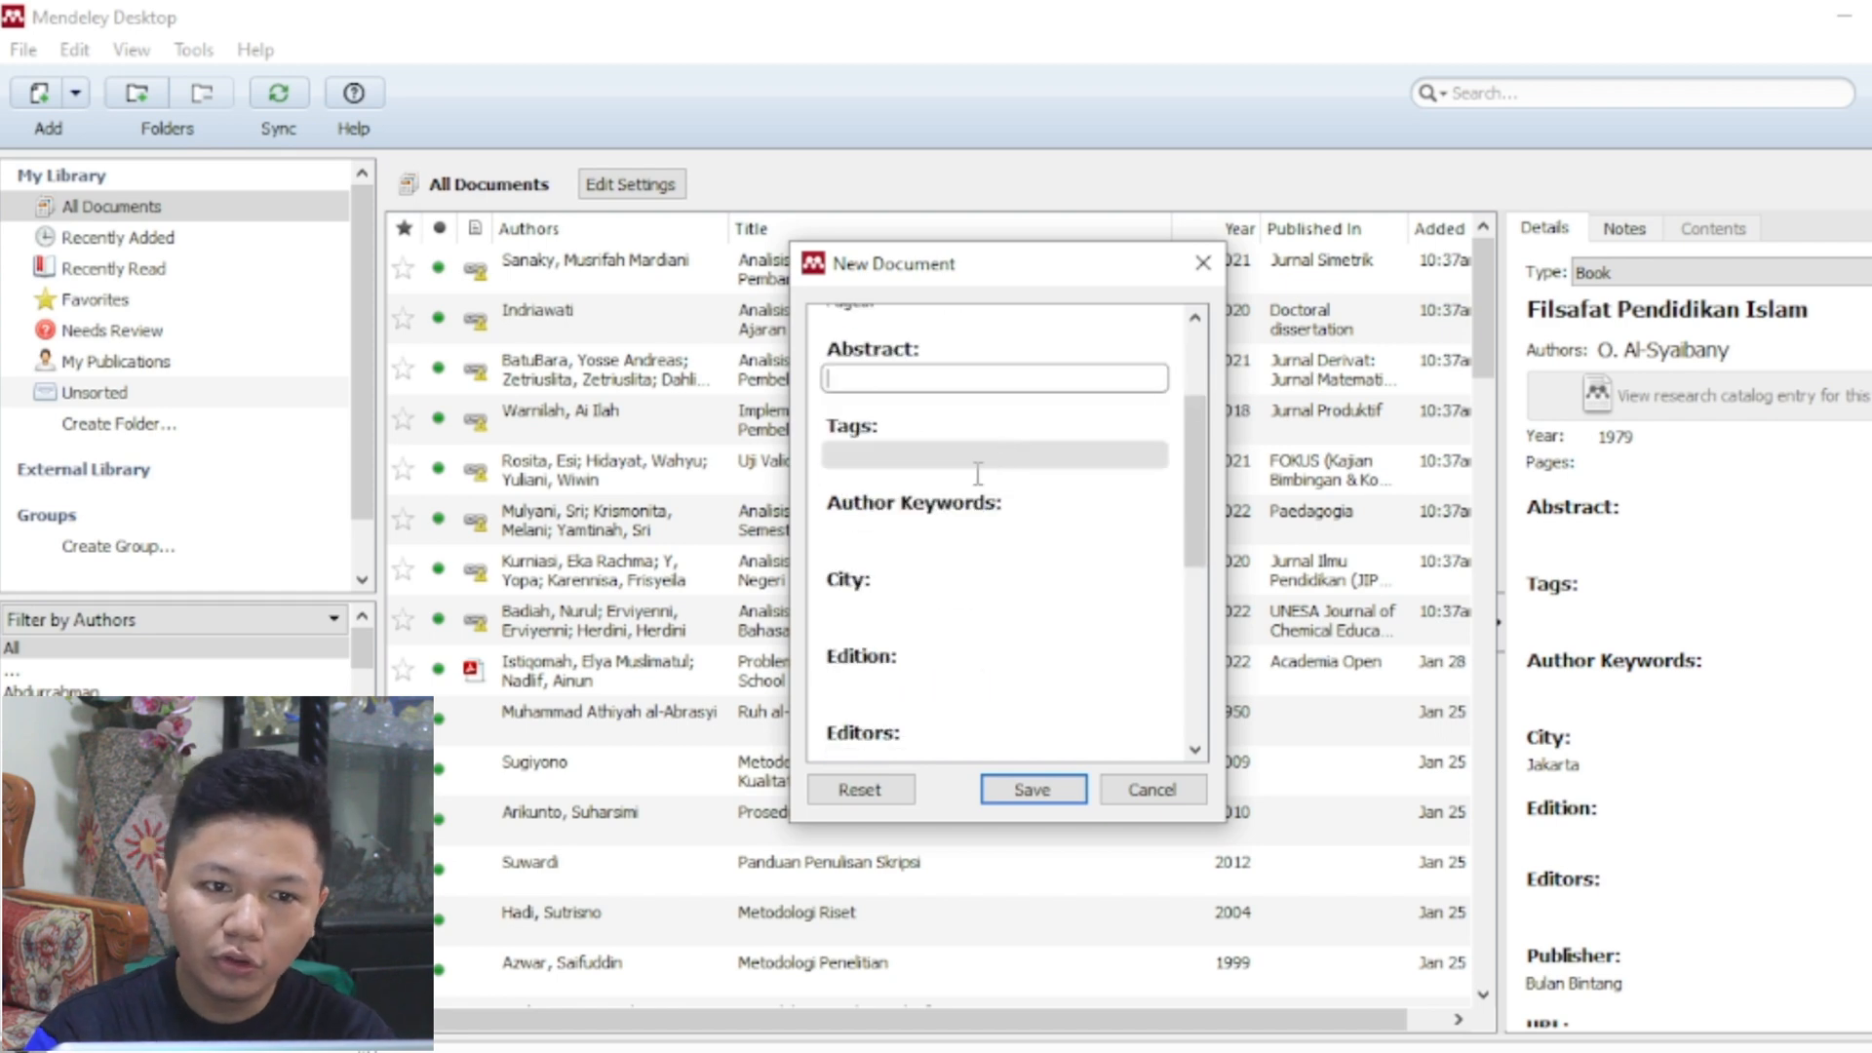
scroll(968, 487, down, 1)
click(902, 507)
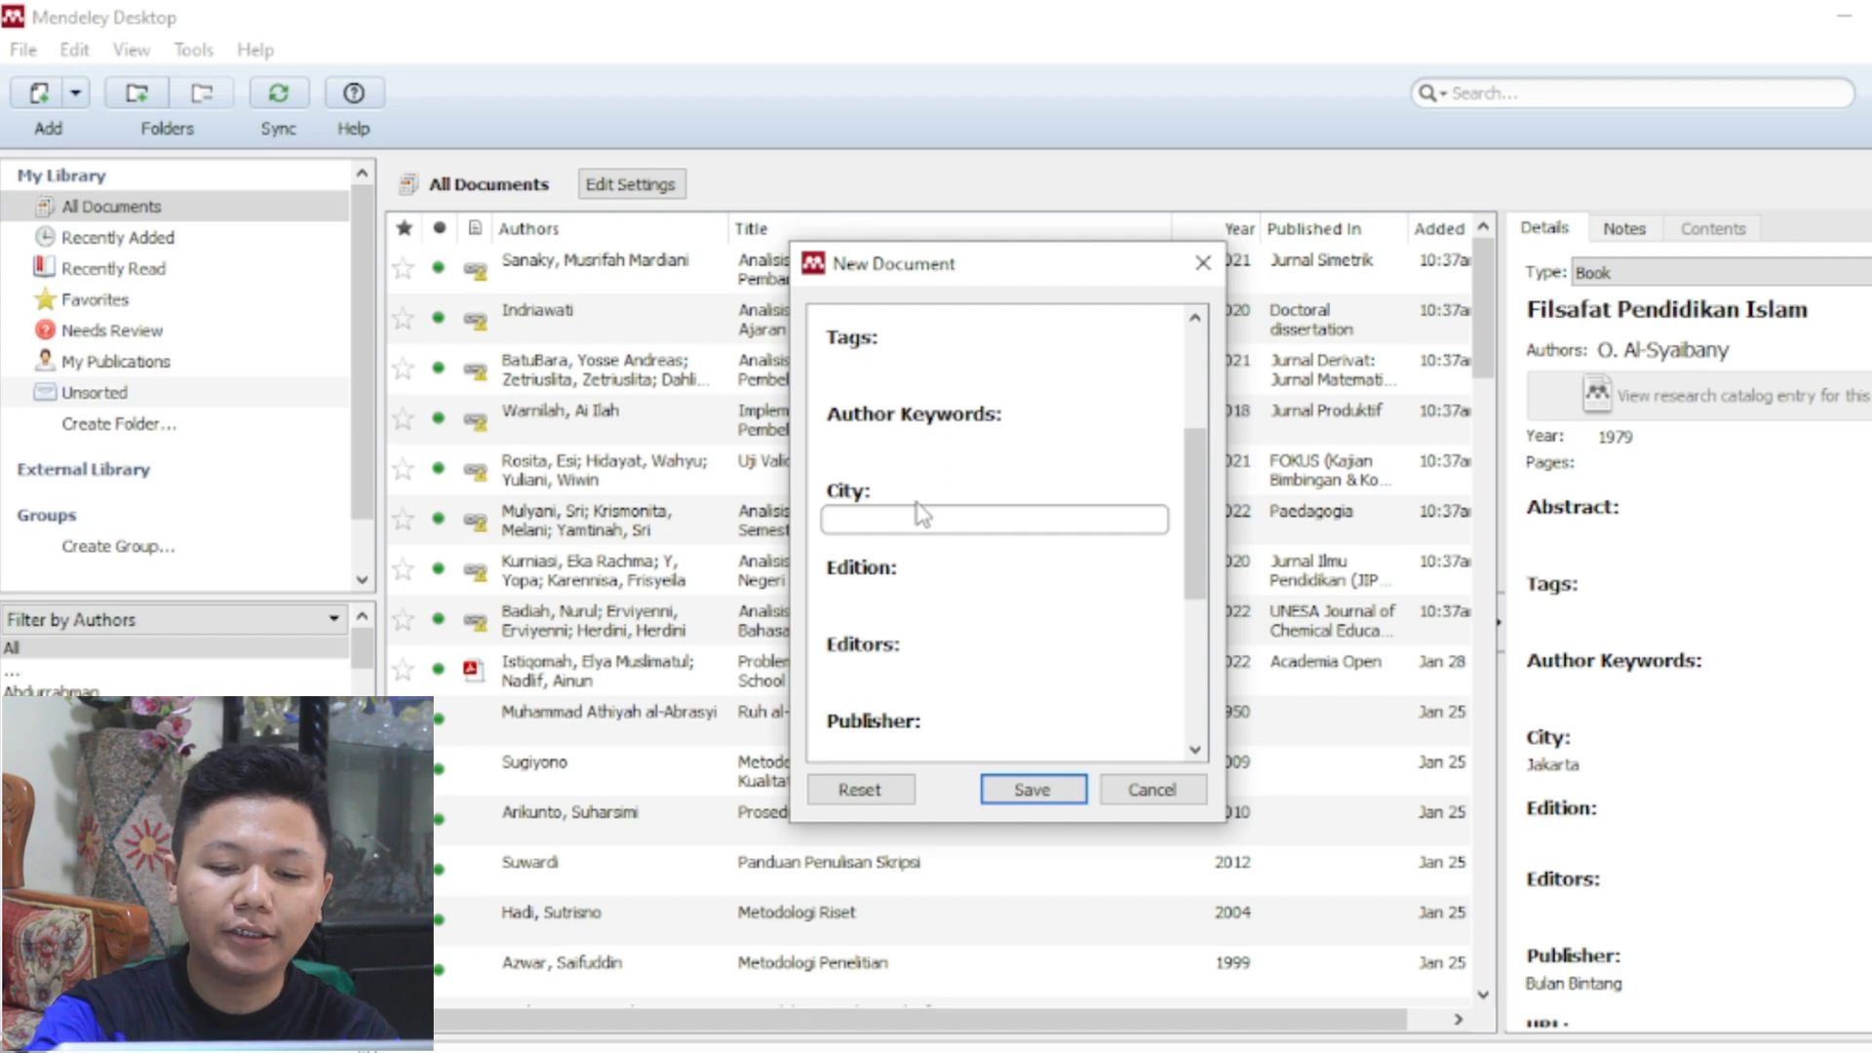
text(pariama)
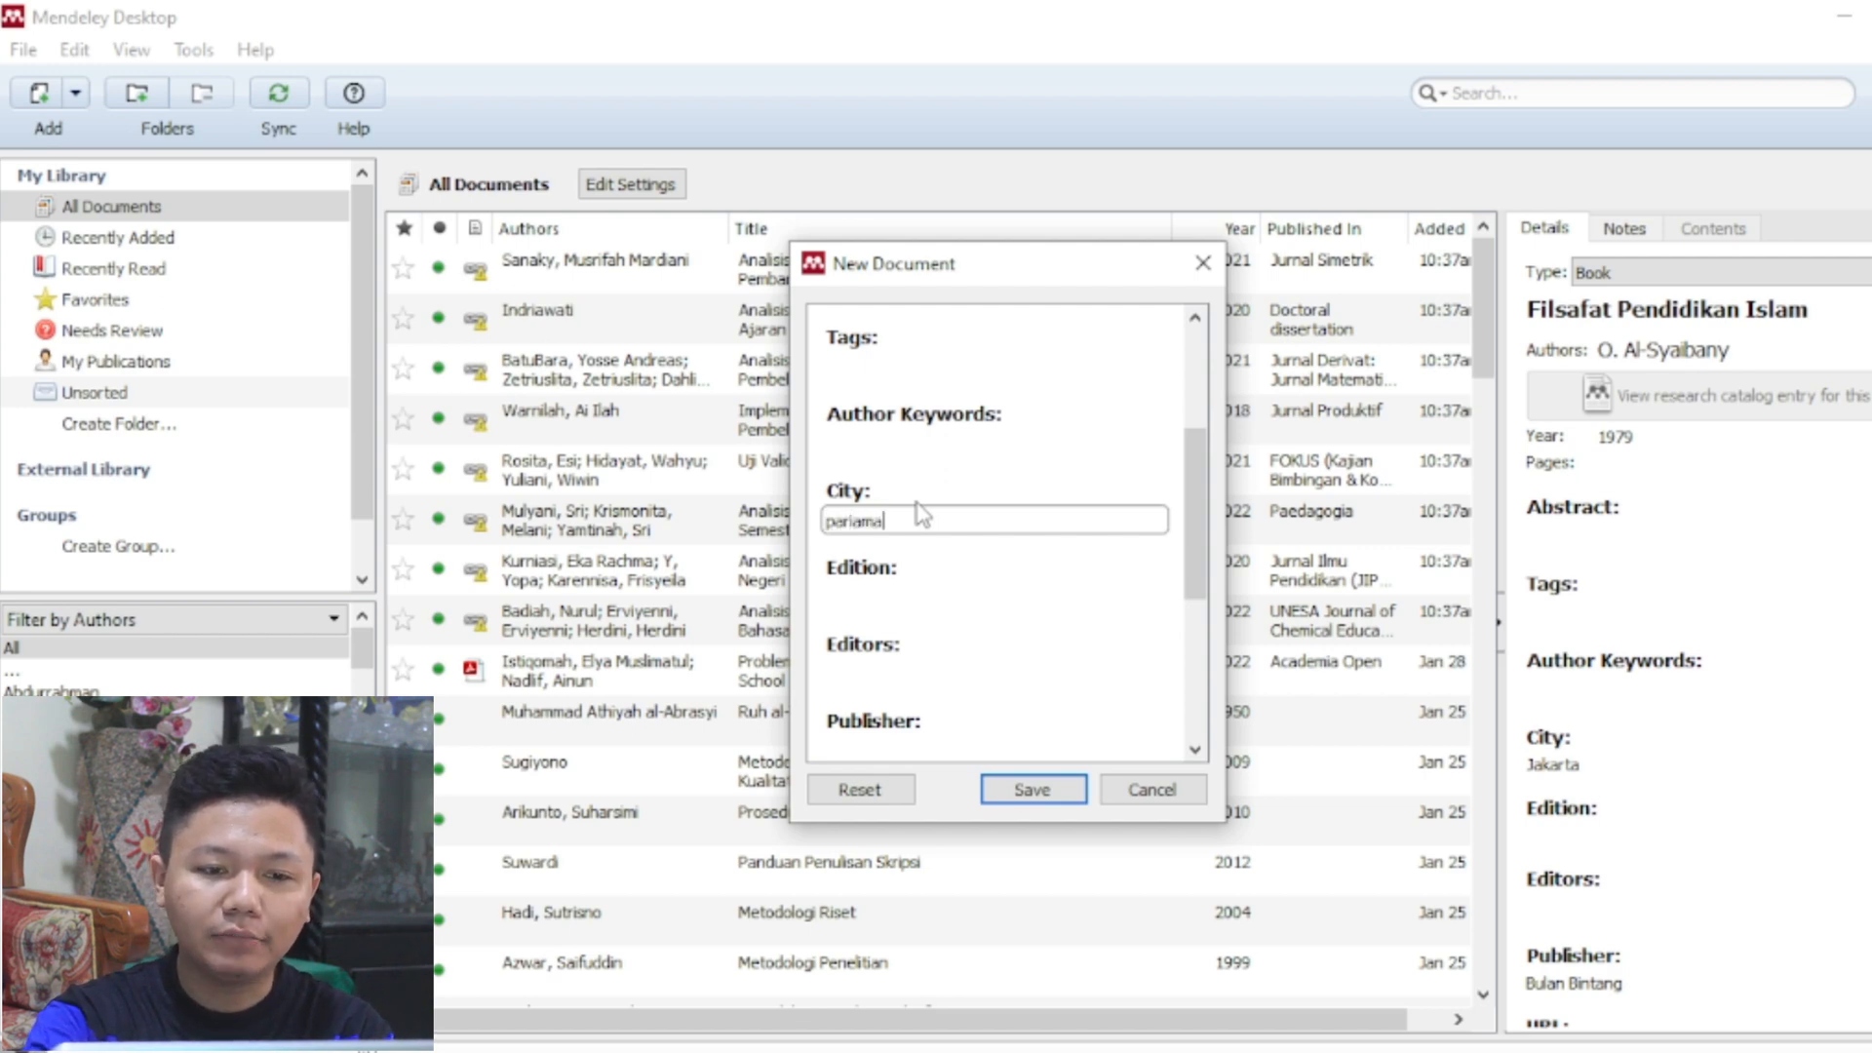
key(BackSpace)
key(BackSpace)
key(BackSpace)
key(BackSpace)
text(Pa)
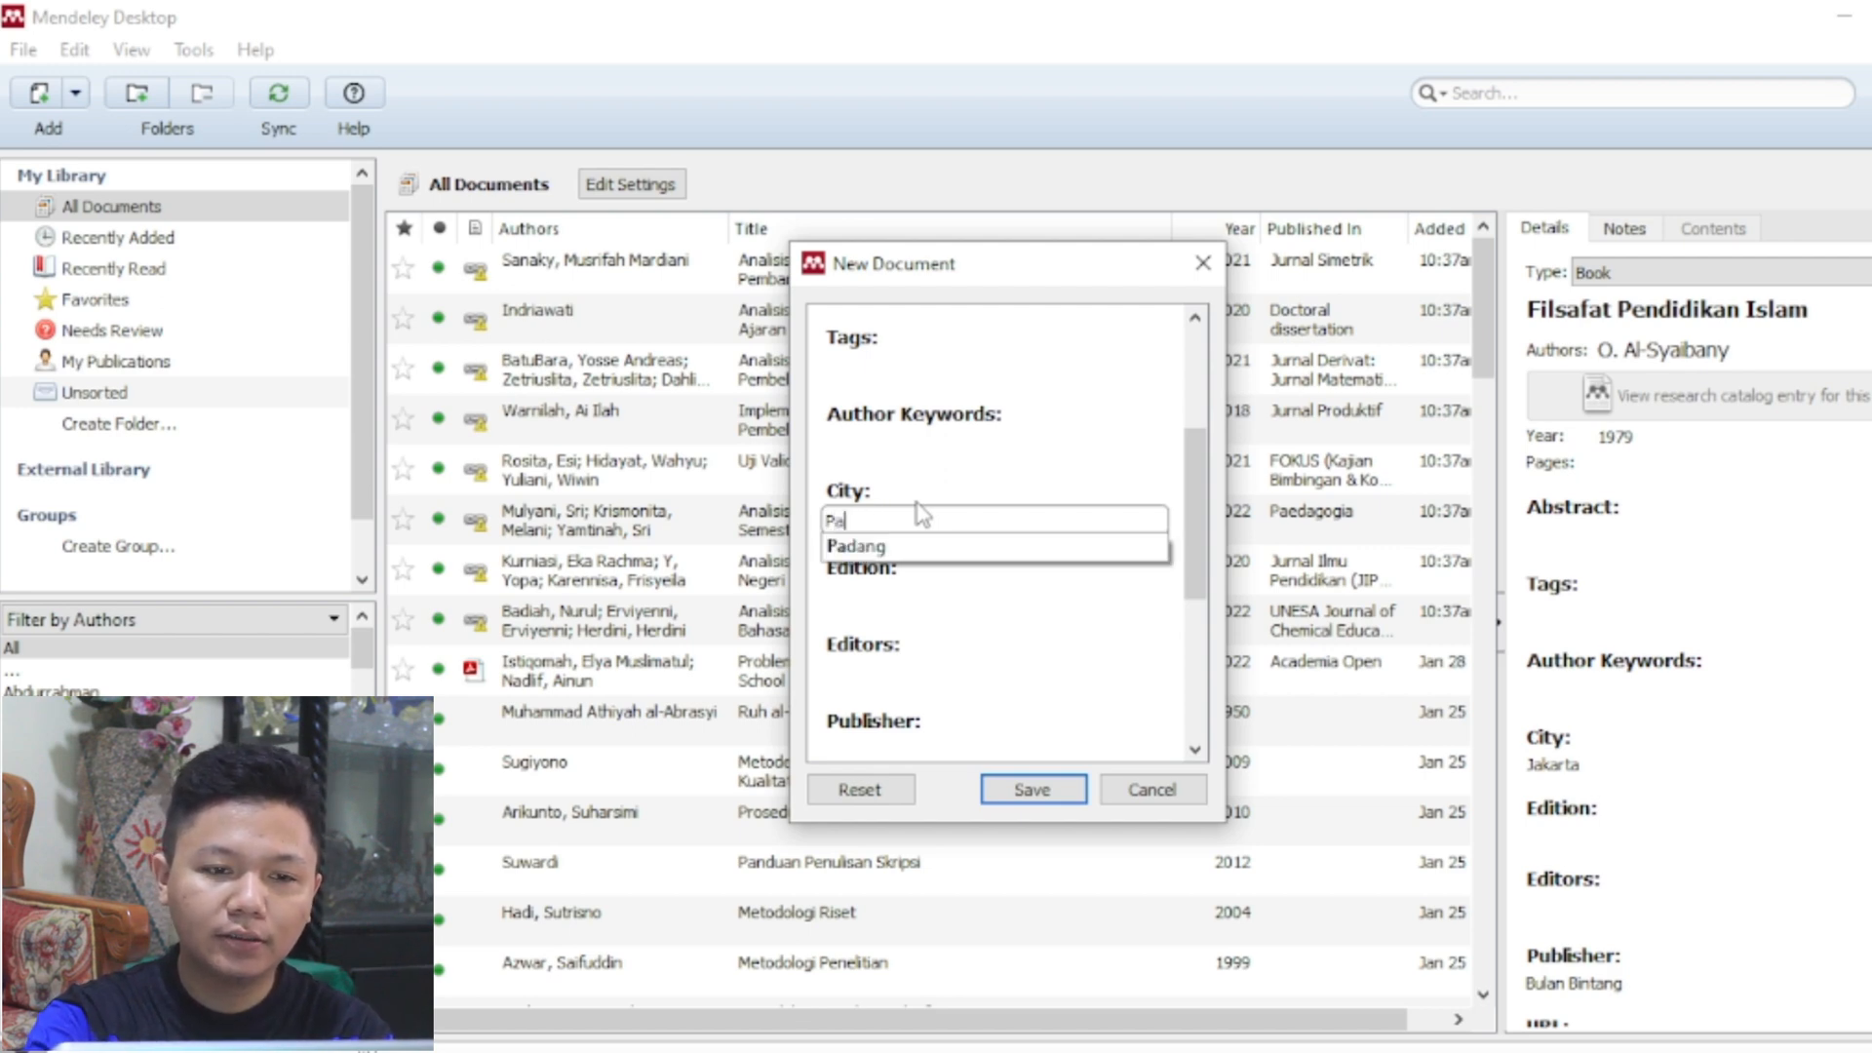
text(riaman)
Leave the edition and editors empty and enter "Alfannani Publisher" as the book's publisher.
key(Tab)
key(Tab)
key(Tab)
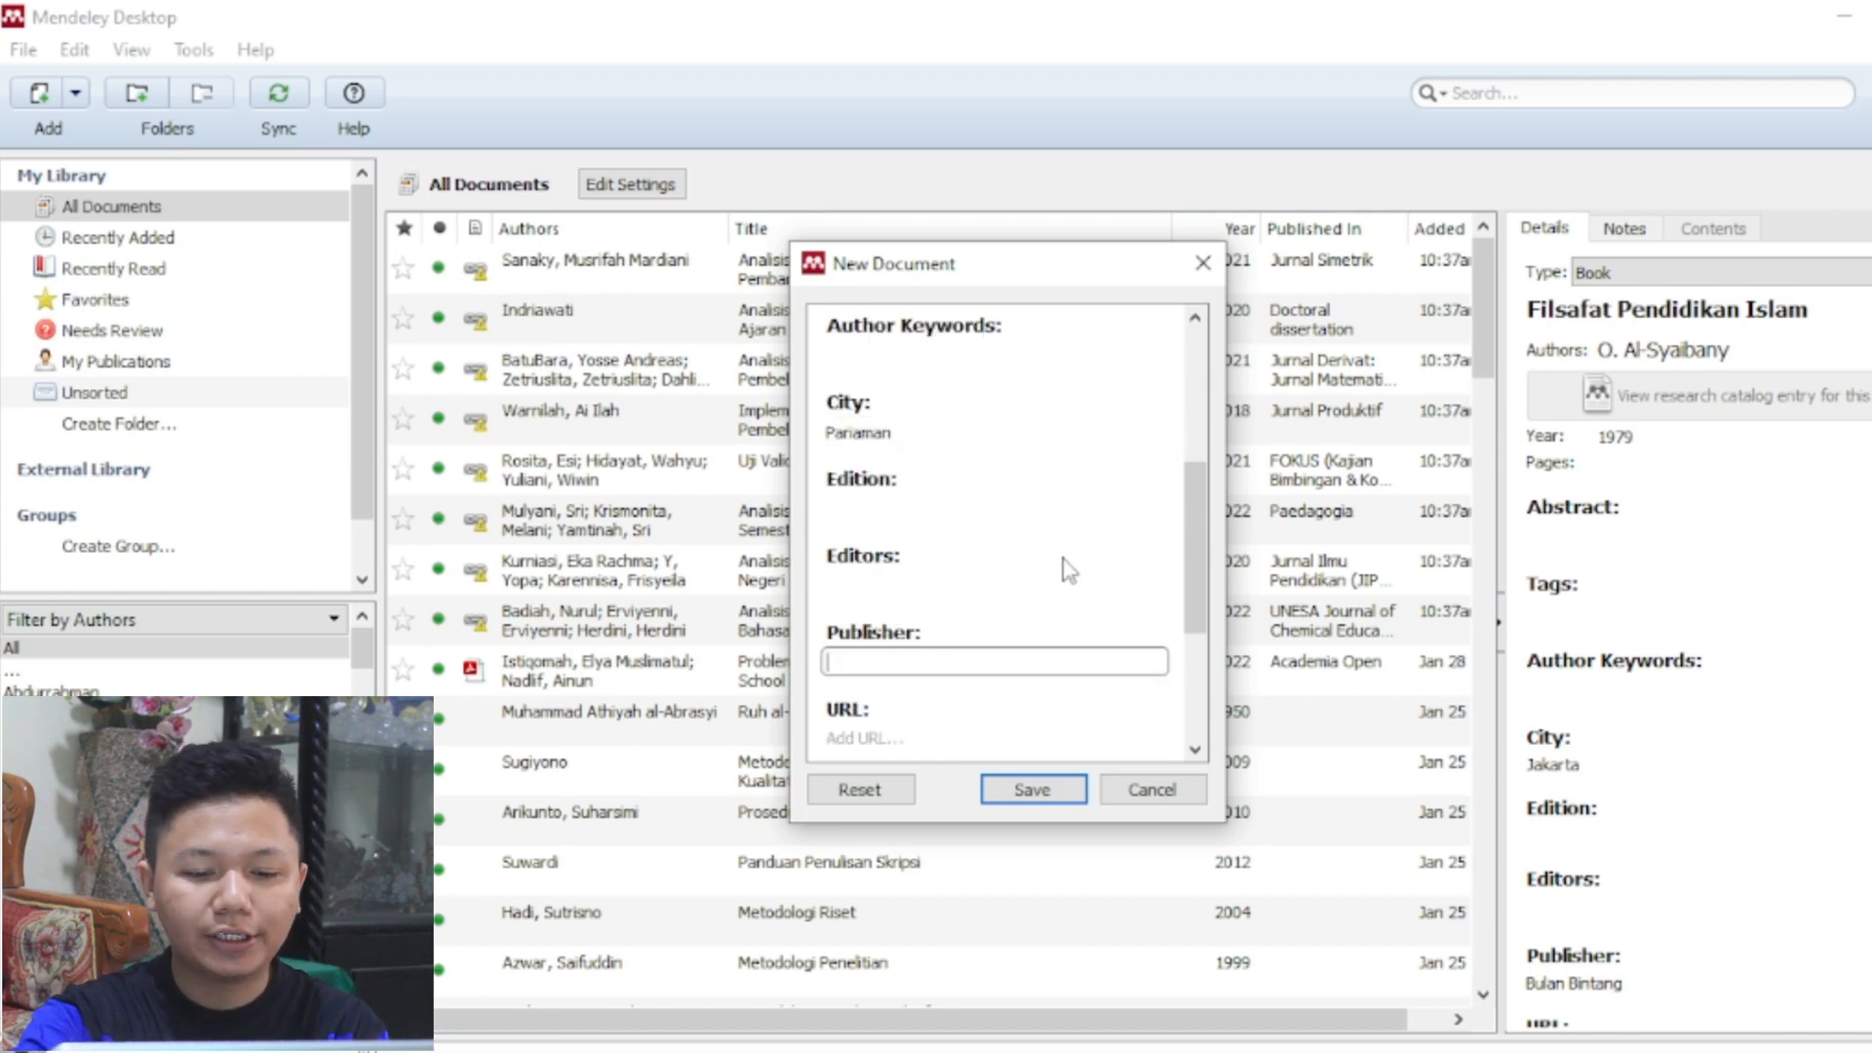
text(Alfannani Publisher)
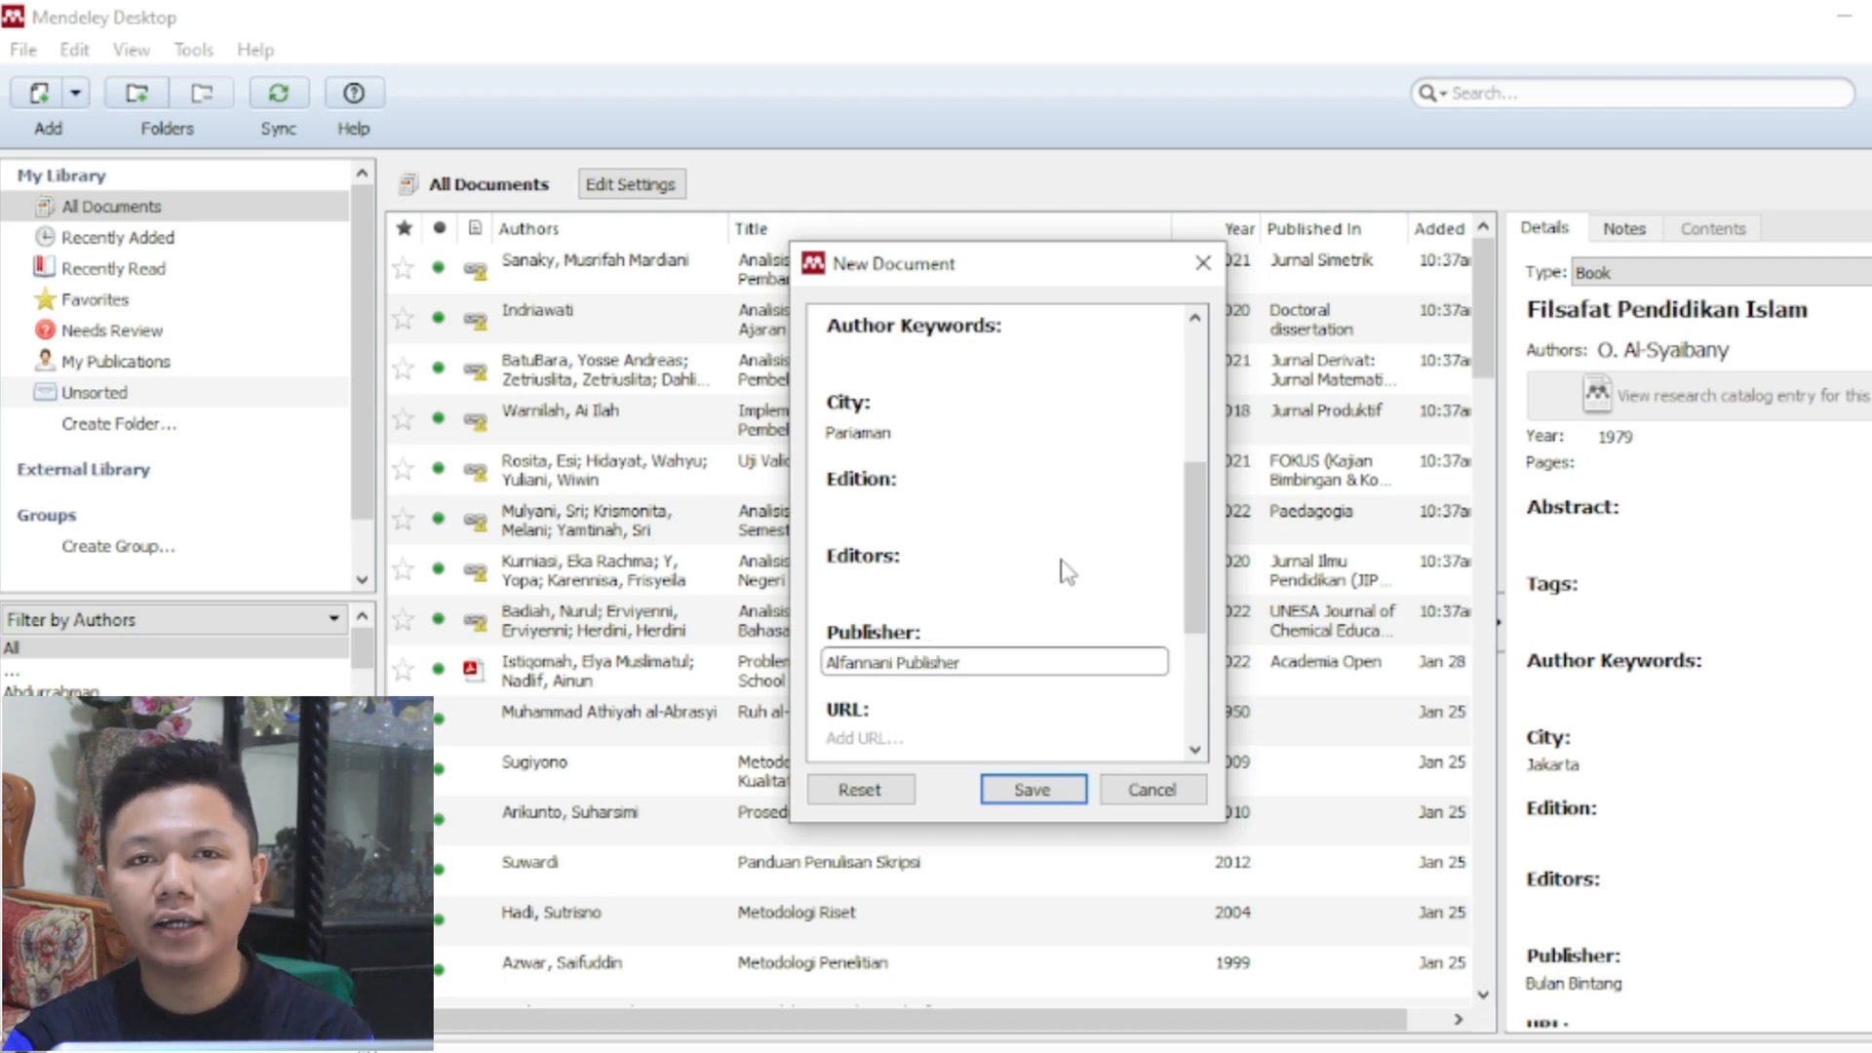
scroll(1063, 570, down, 3)
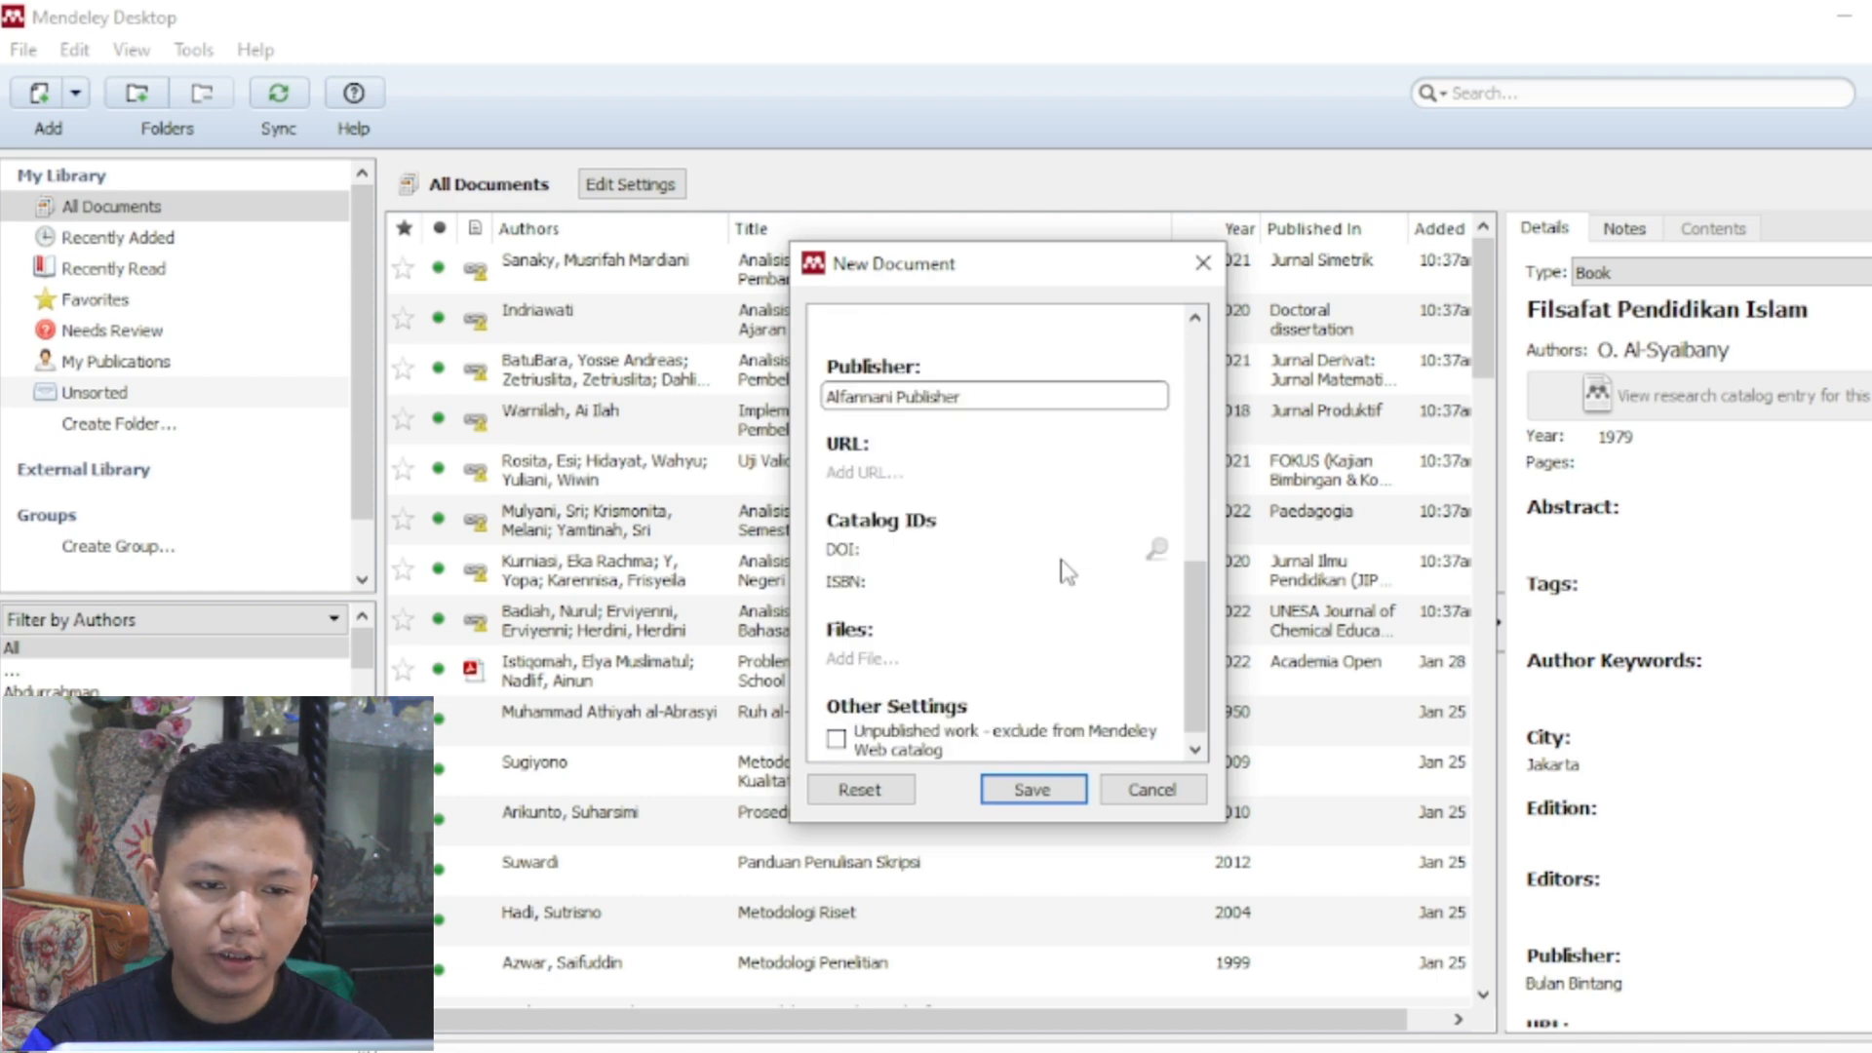
click(1027, 584)
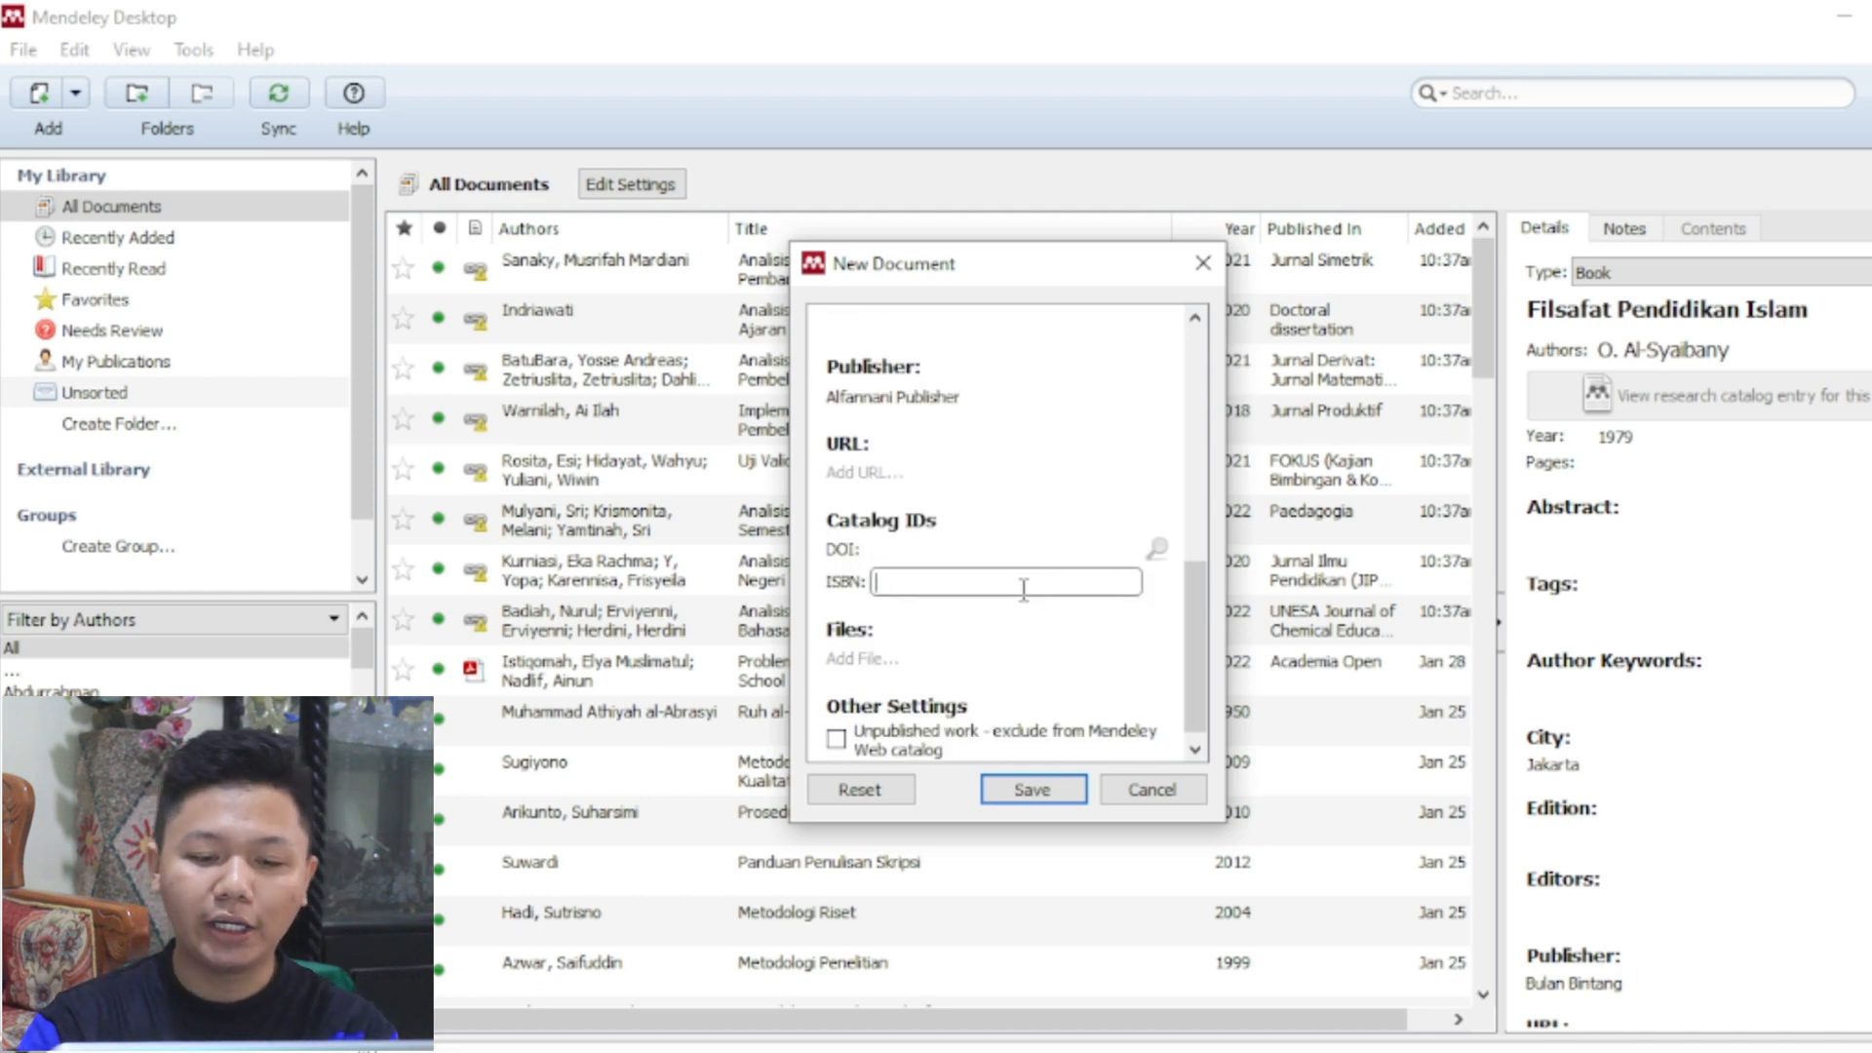
text(198-)
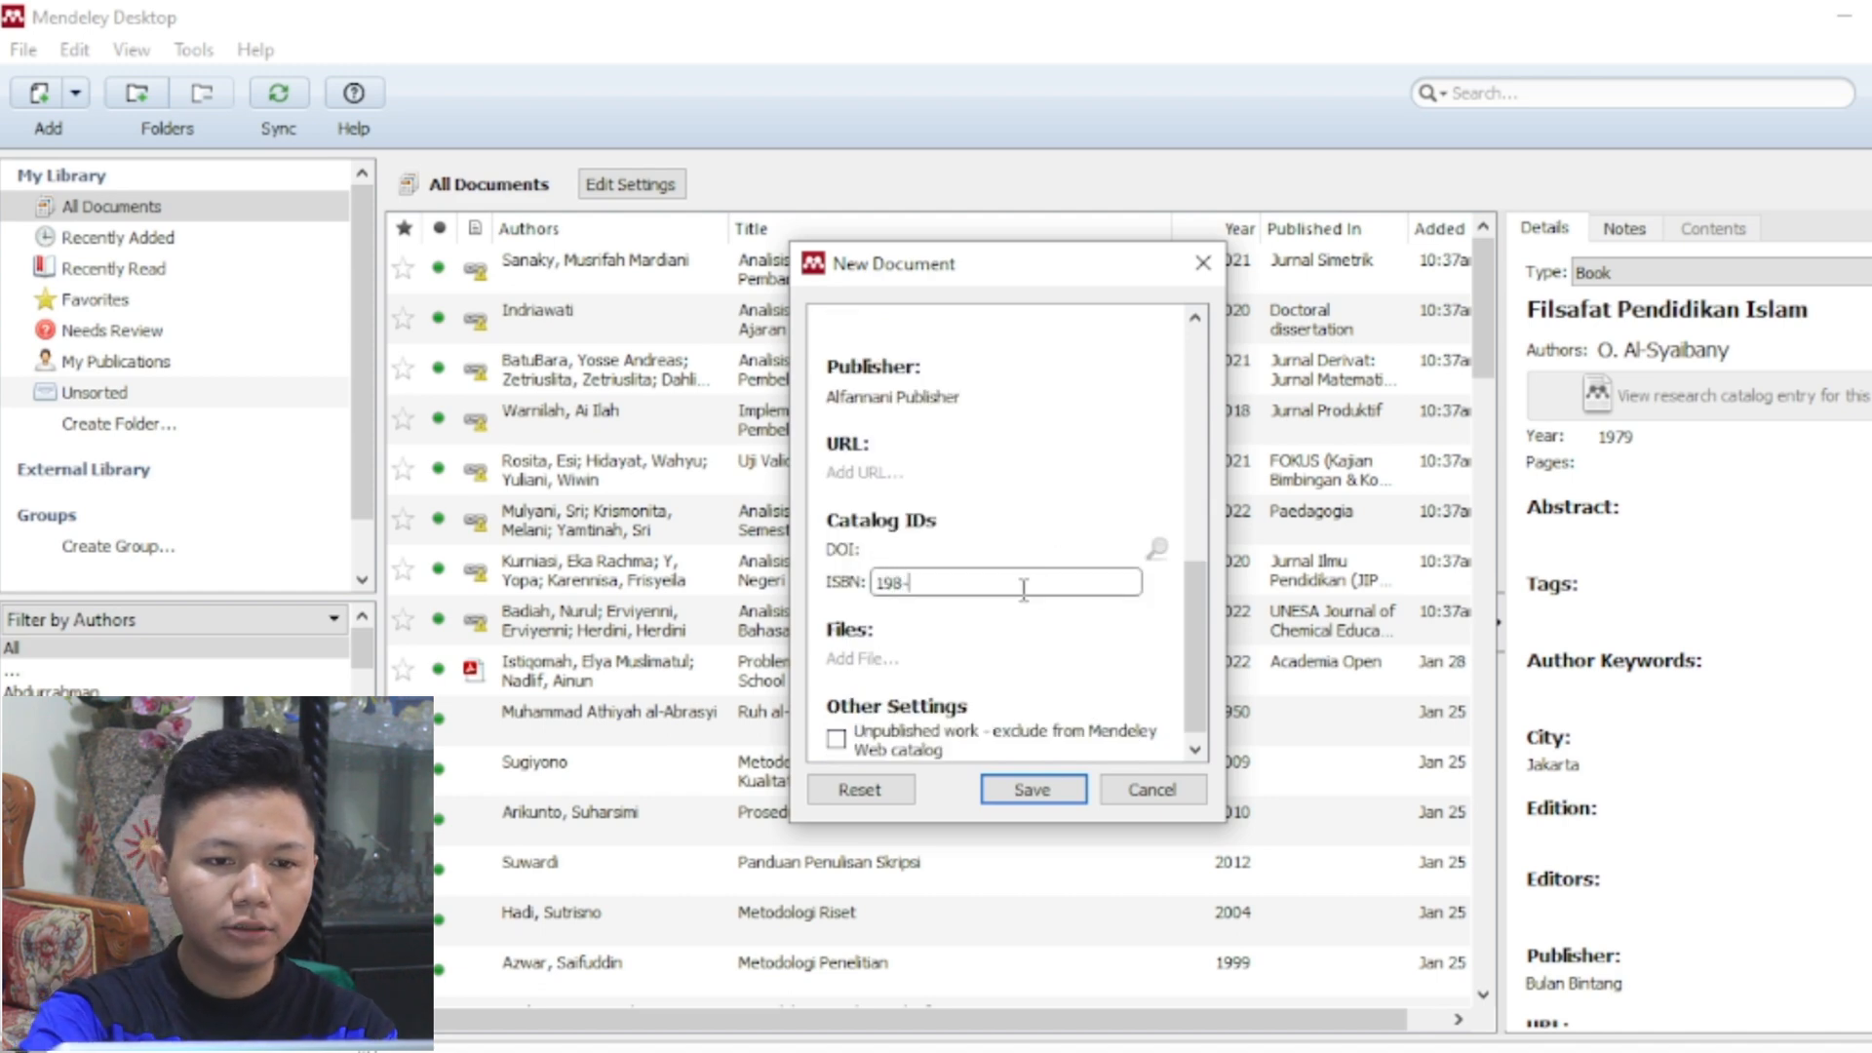
text(71231713)
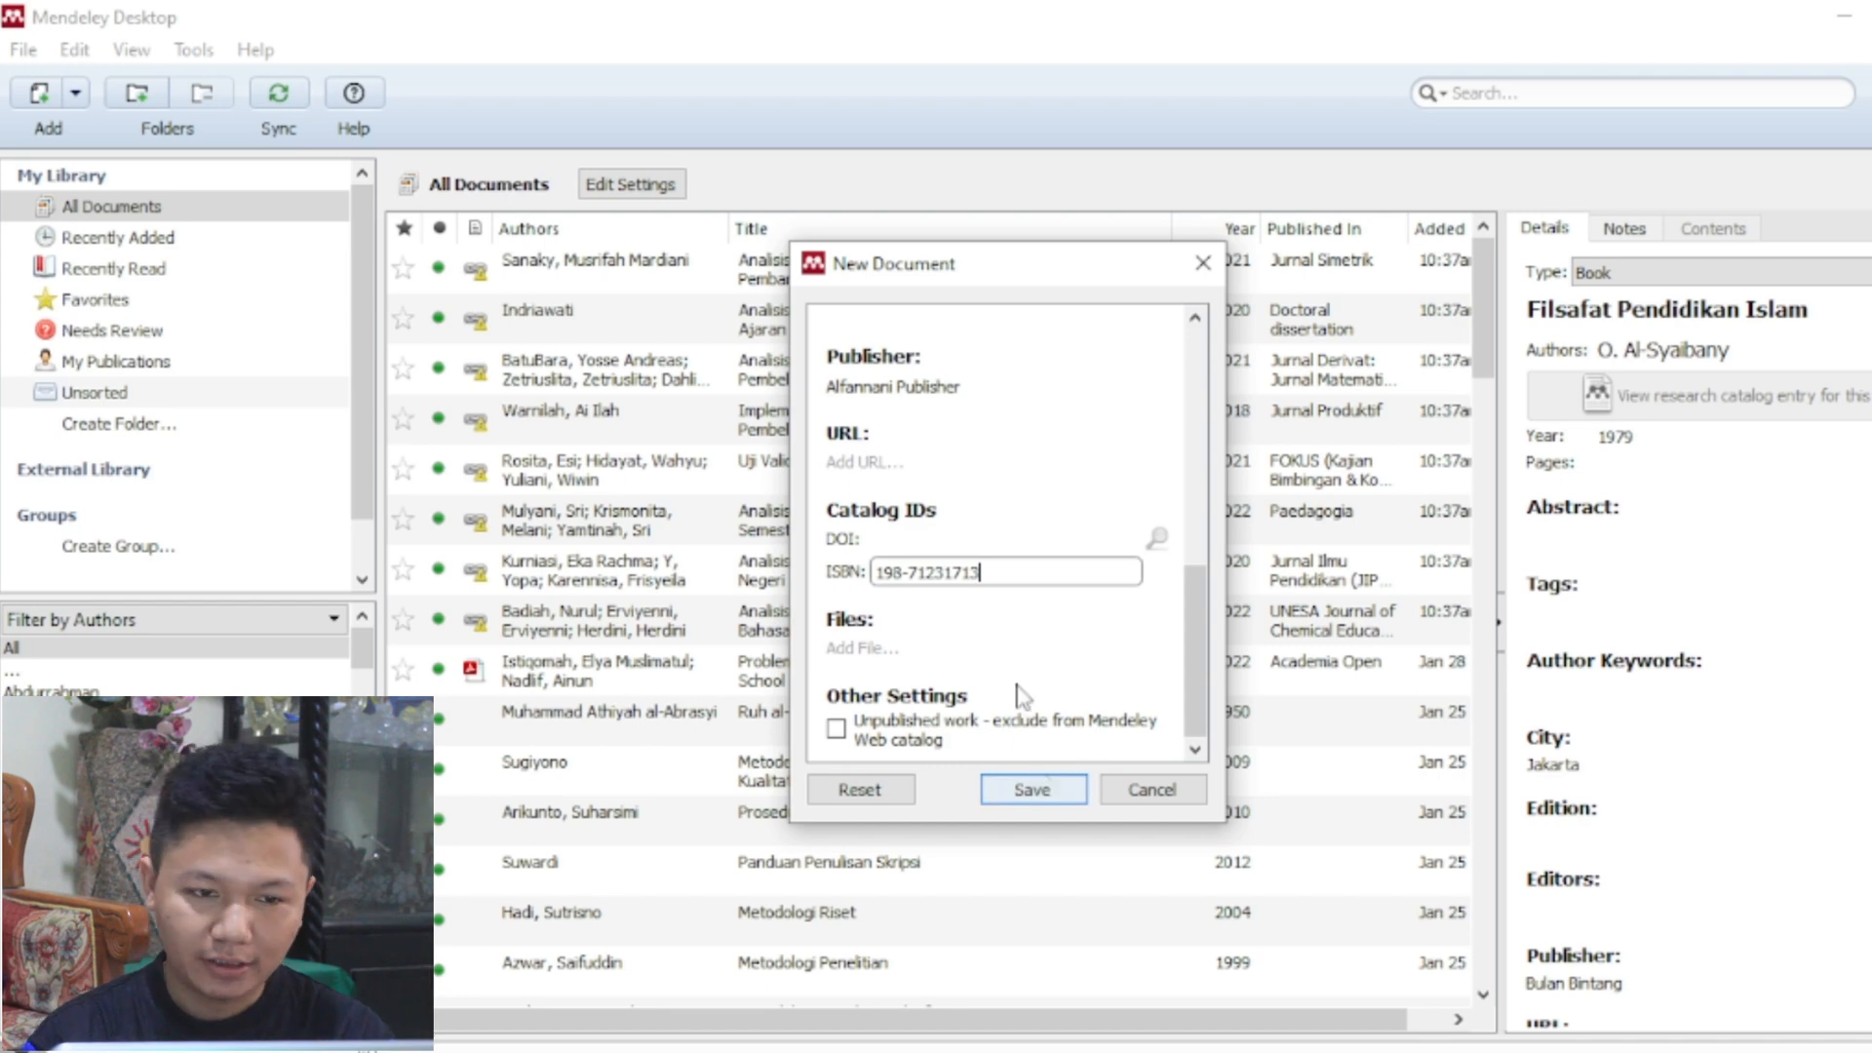
click(1041, 790)
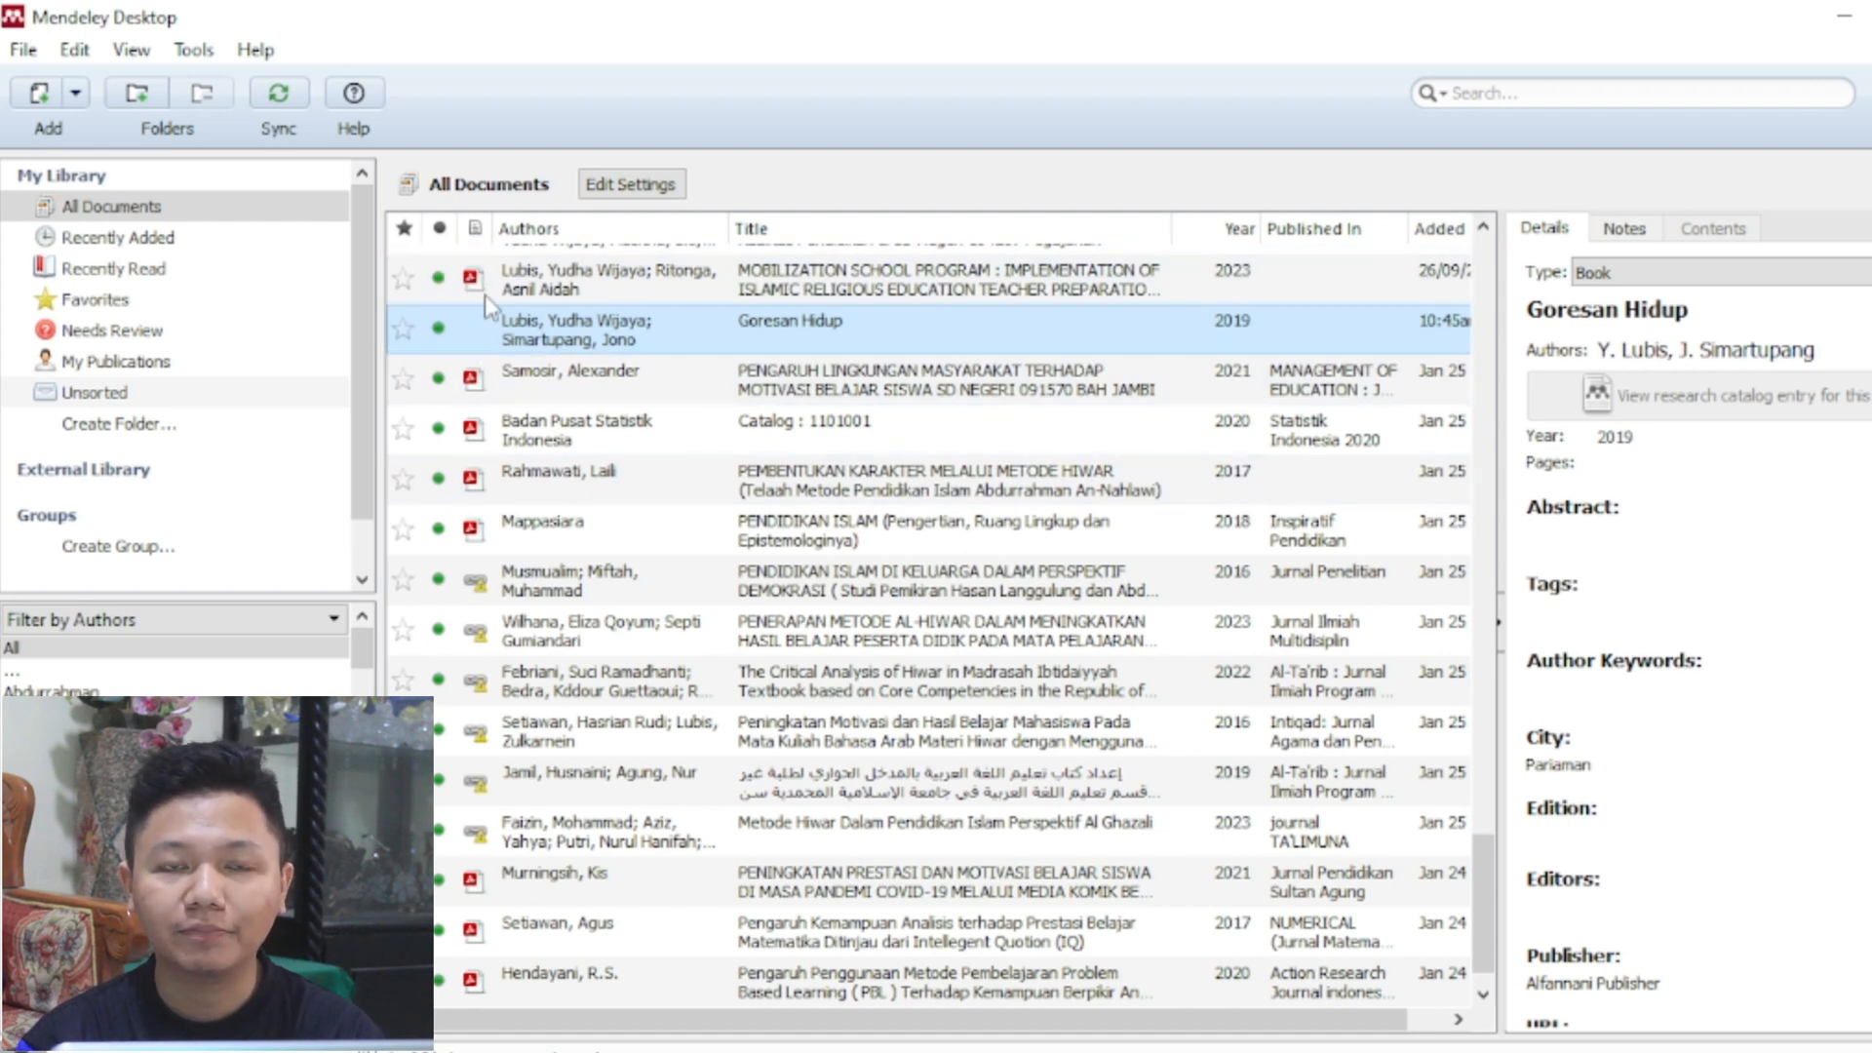
scroll(516, 400, down, 1)
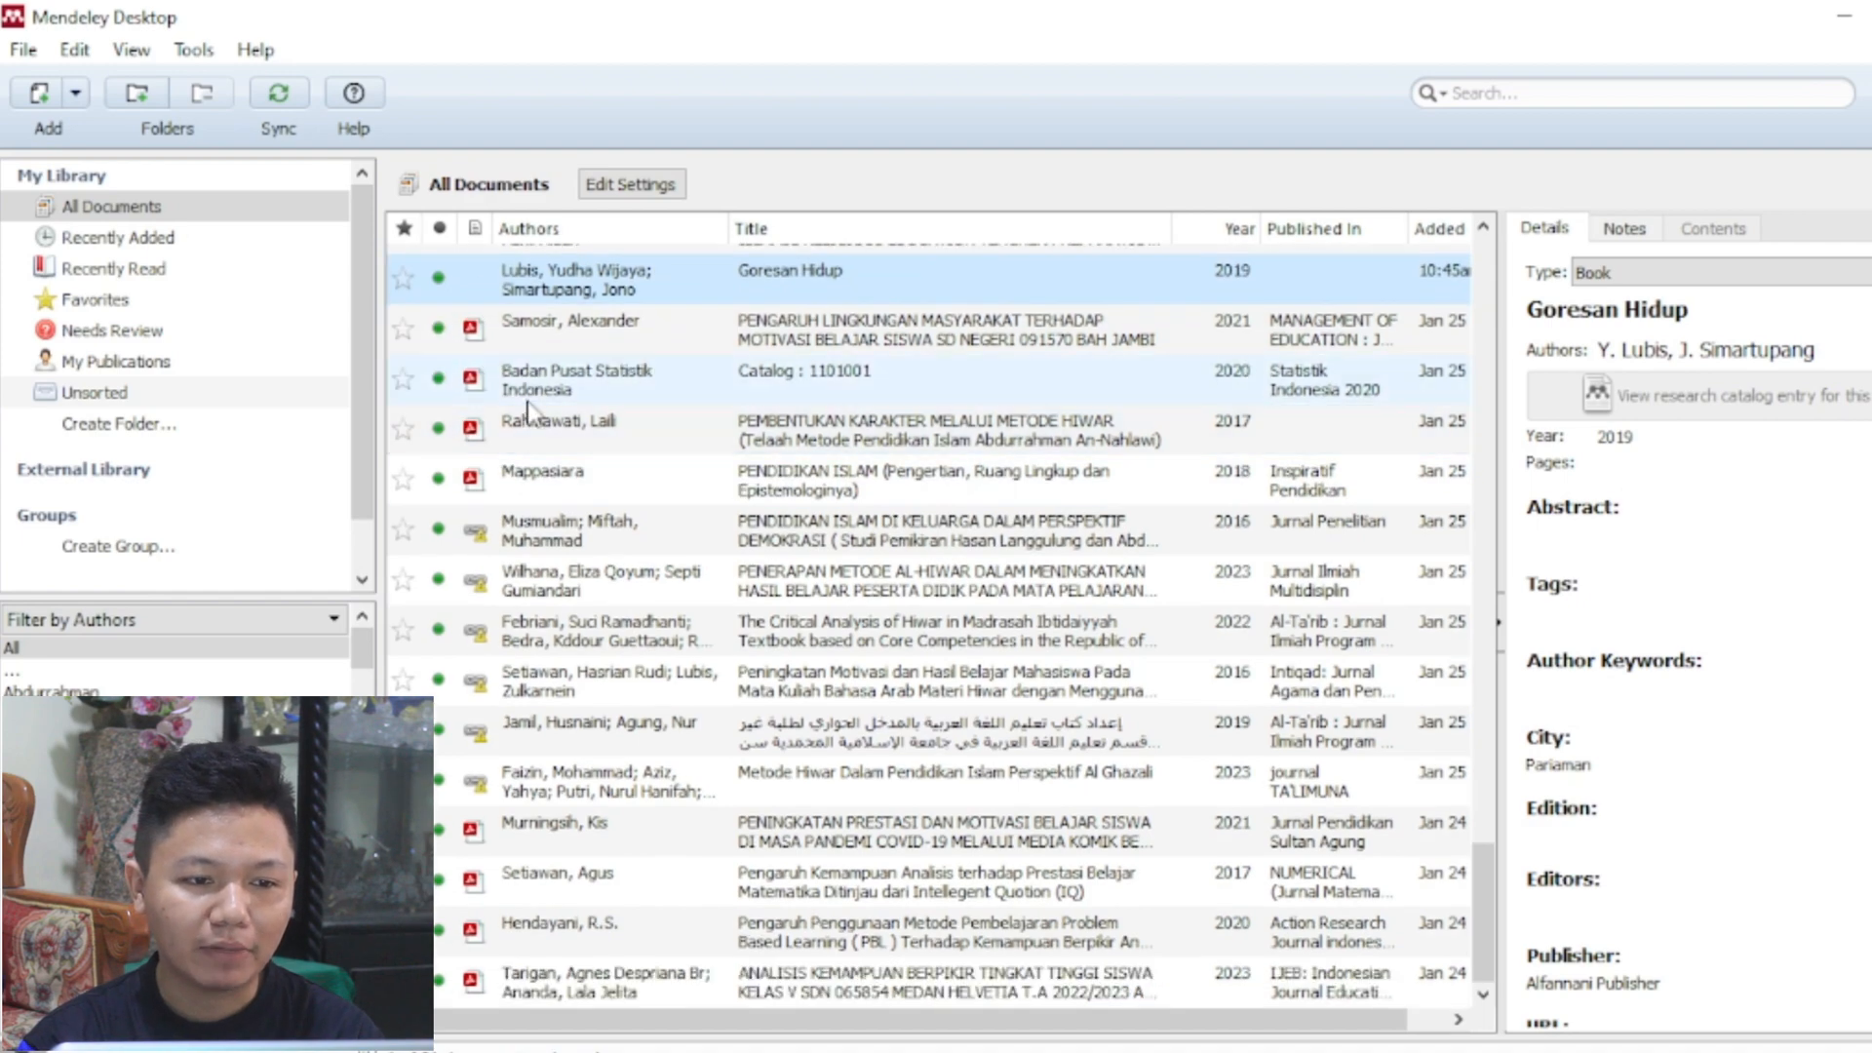
scroll(527, 407, up, 15)
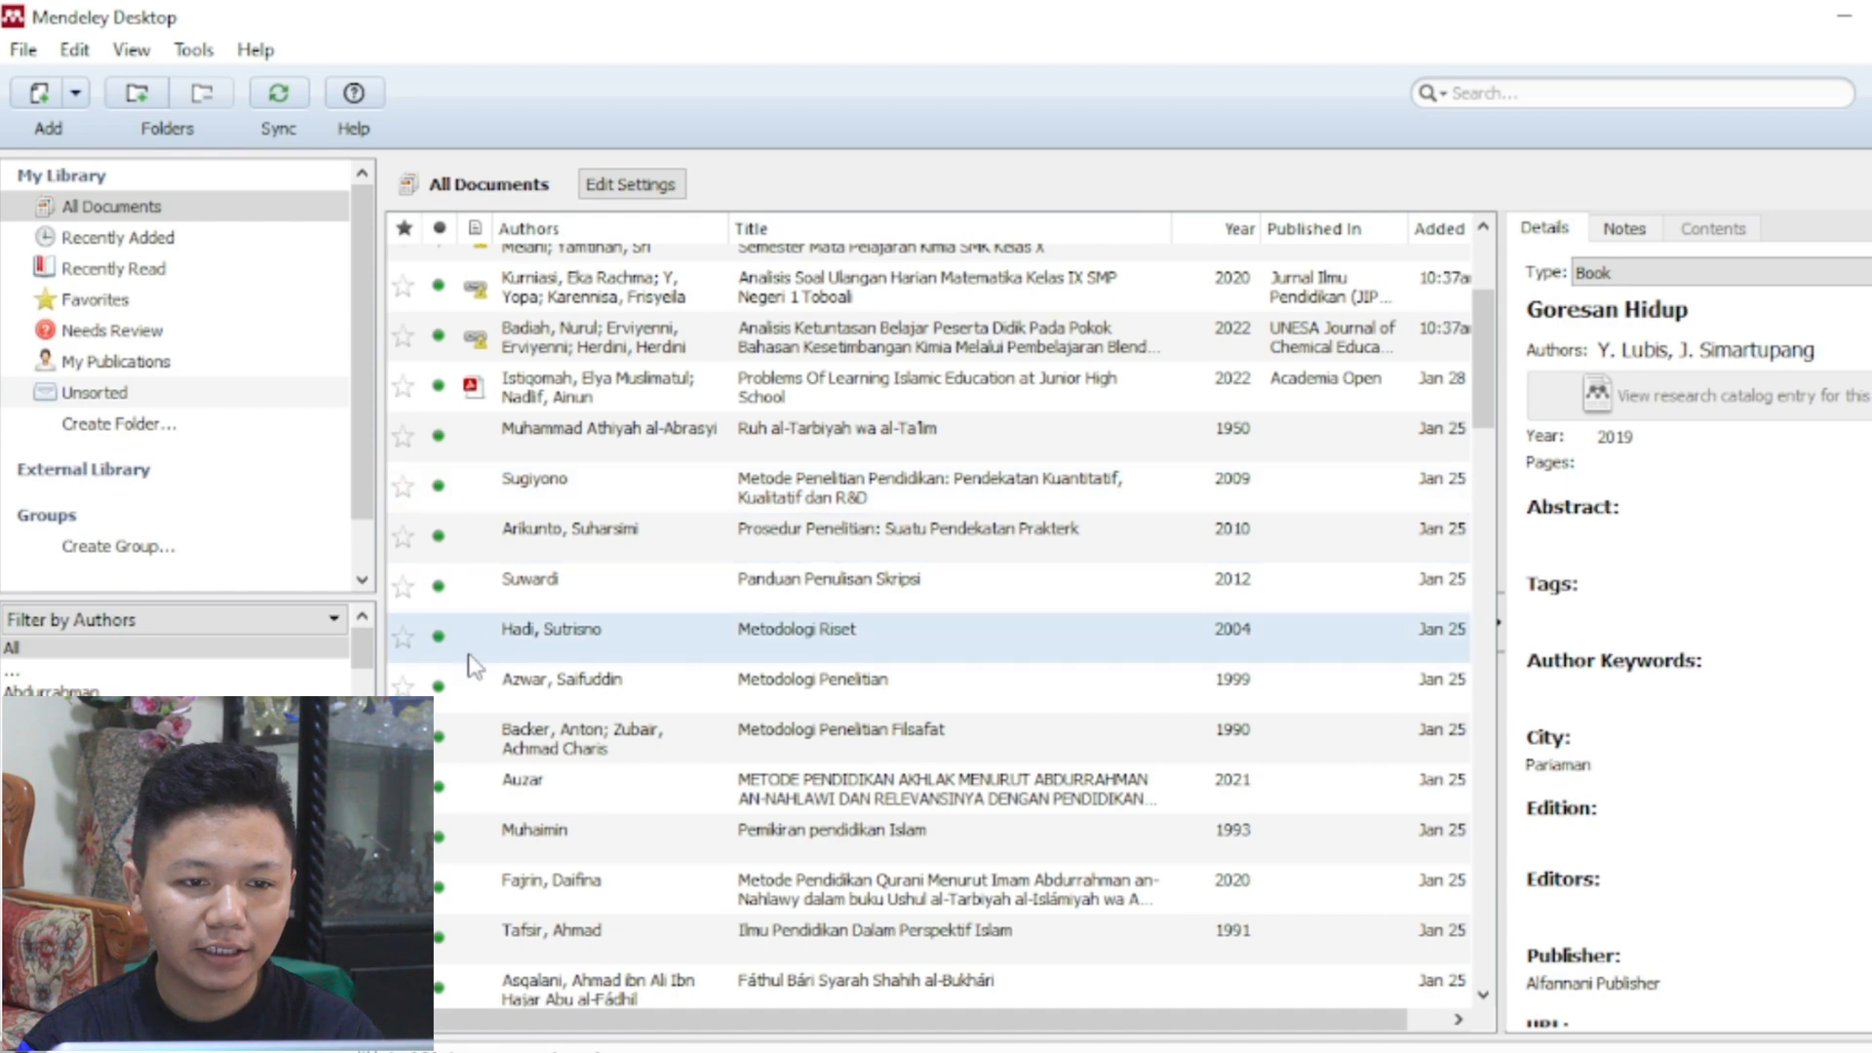
scroll(475, 666, down, 10)
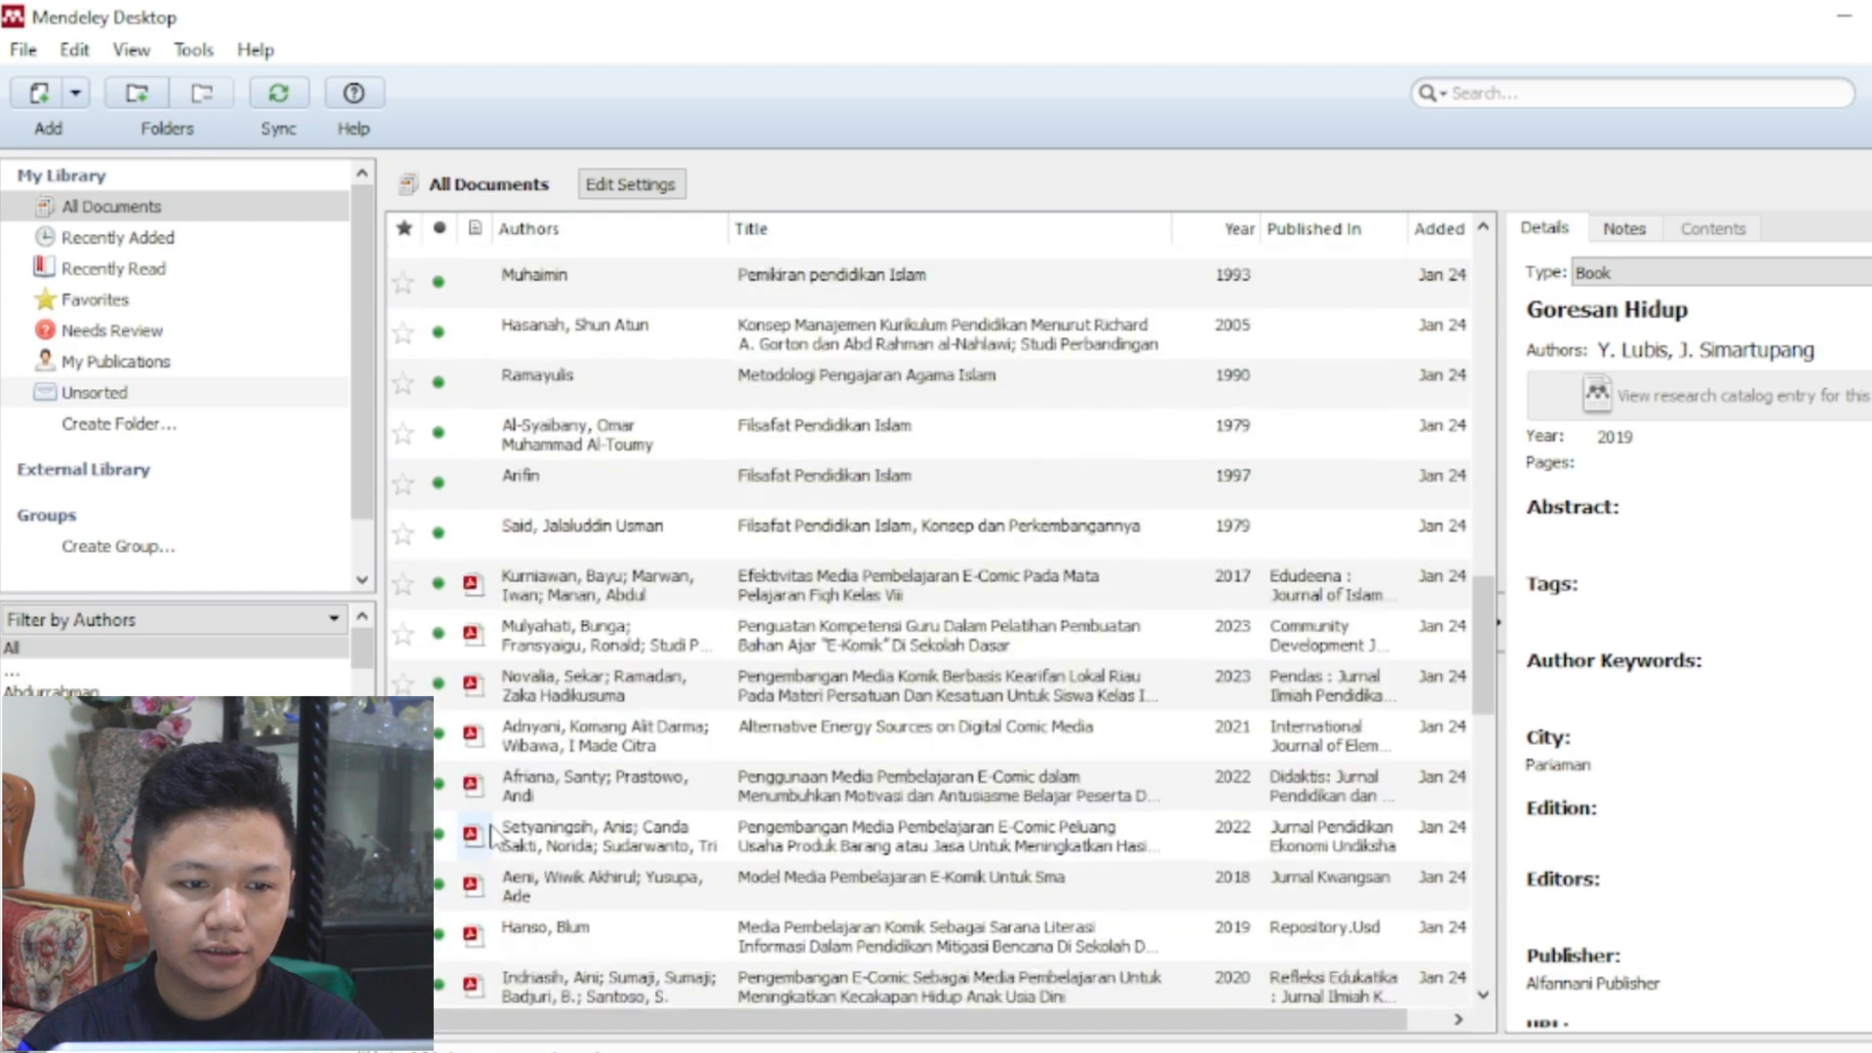
scroll(493, 834, down, 10)
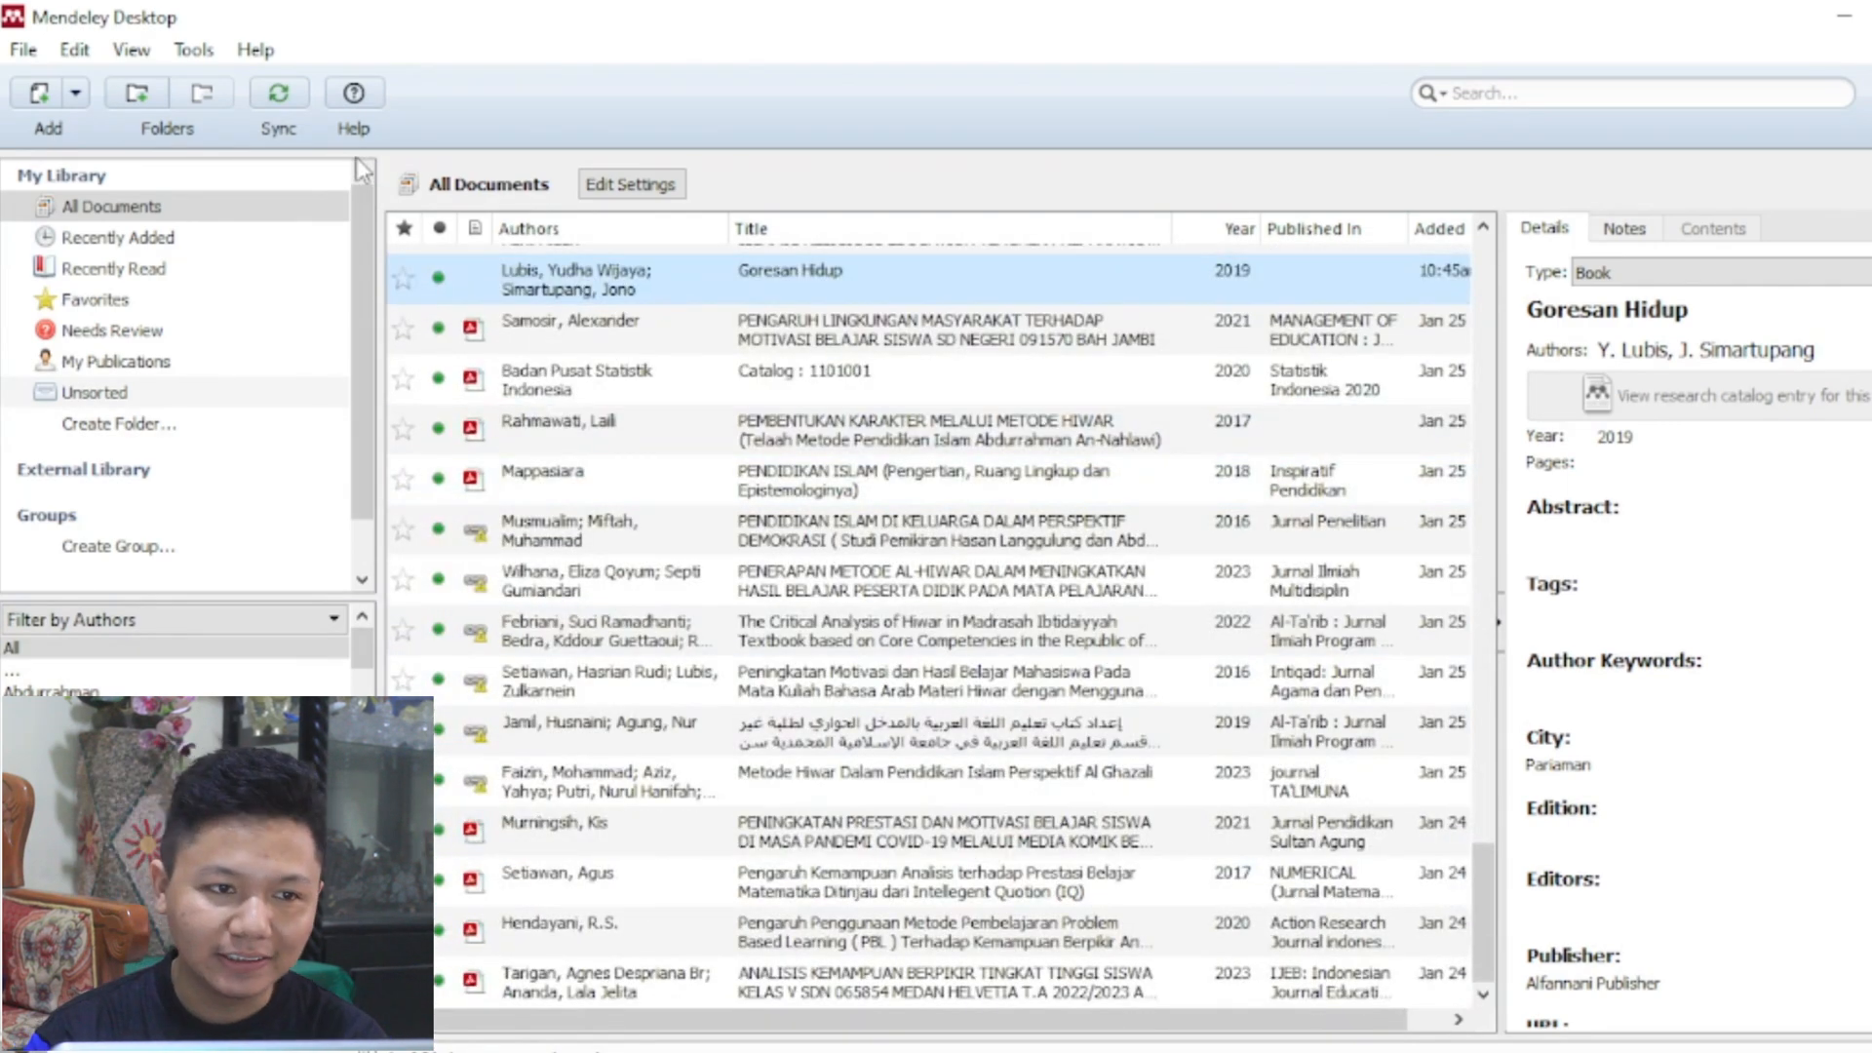
click(76, 93)
click(92, 225)
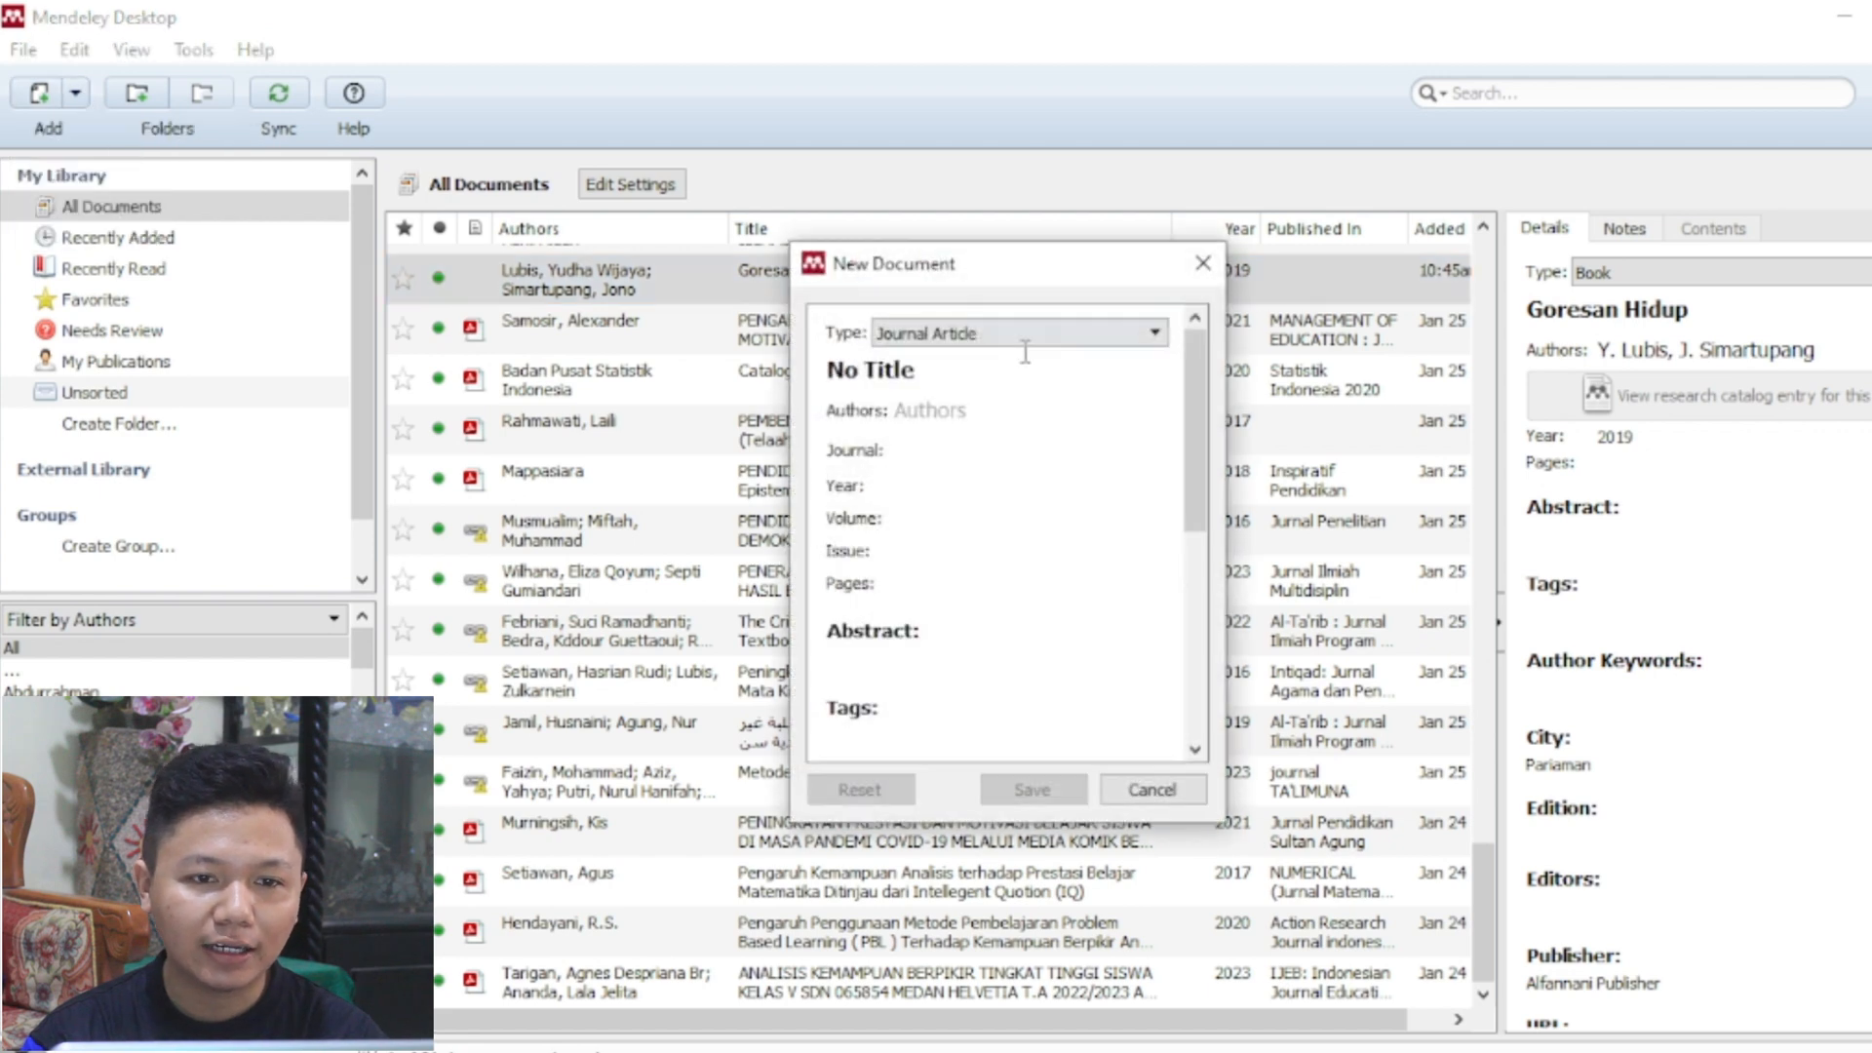
click(1019, 334)
scroll(1009, 514, down, 1)
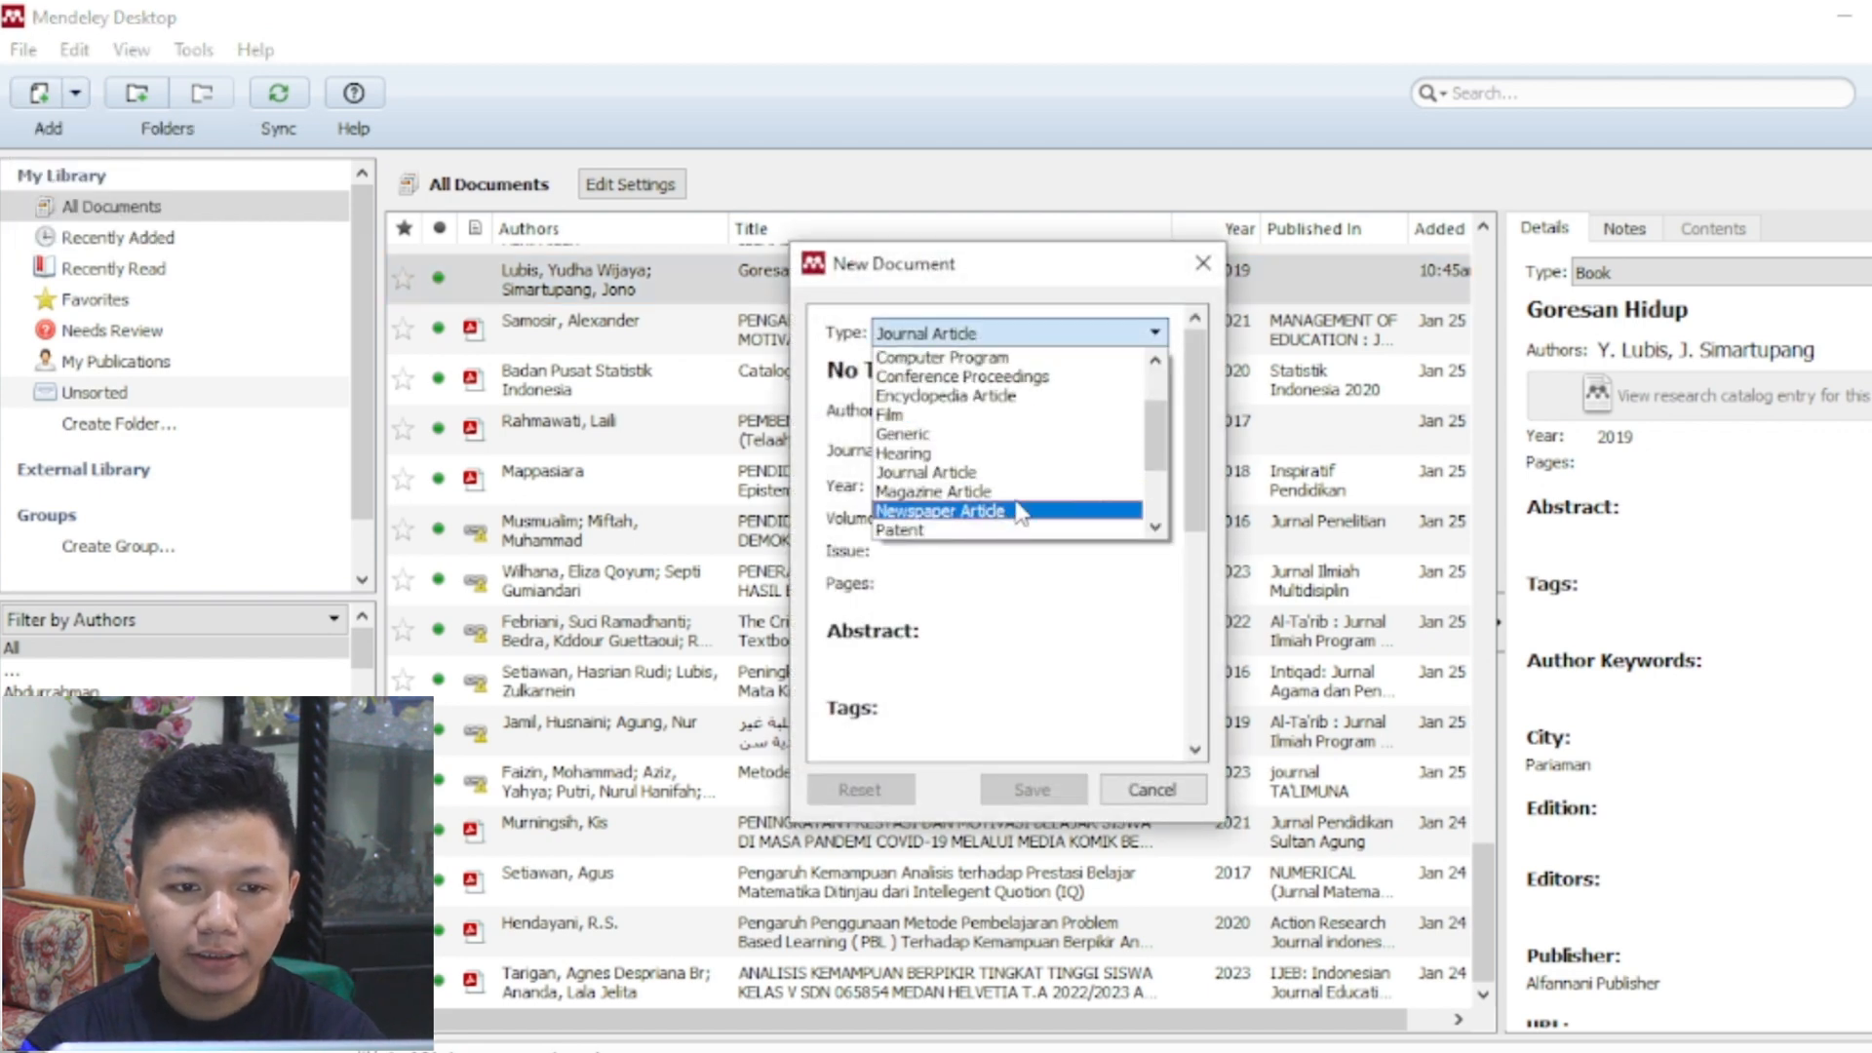
scroll(1018, 511, down, 1)
click(1020, 454)
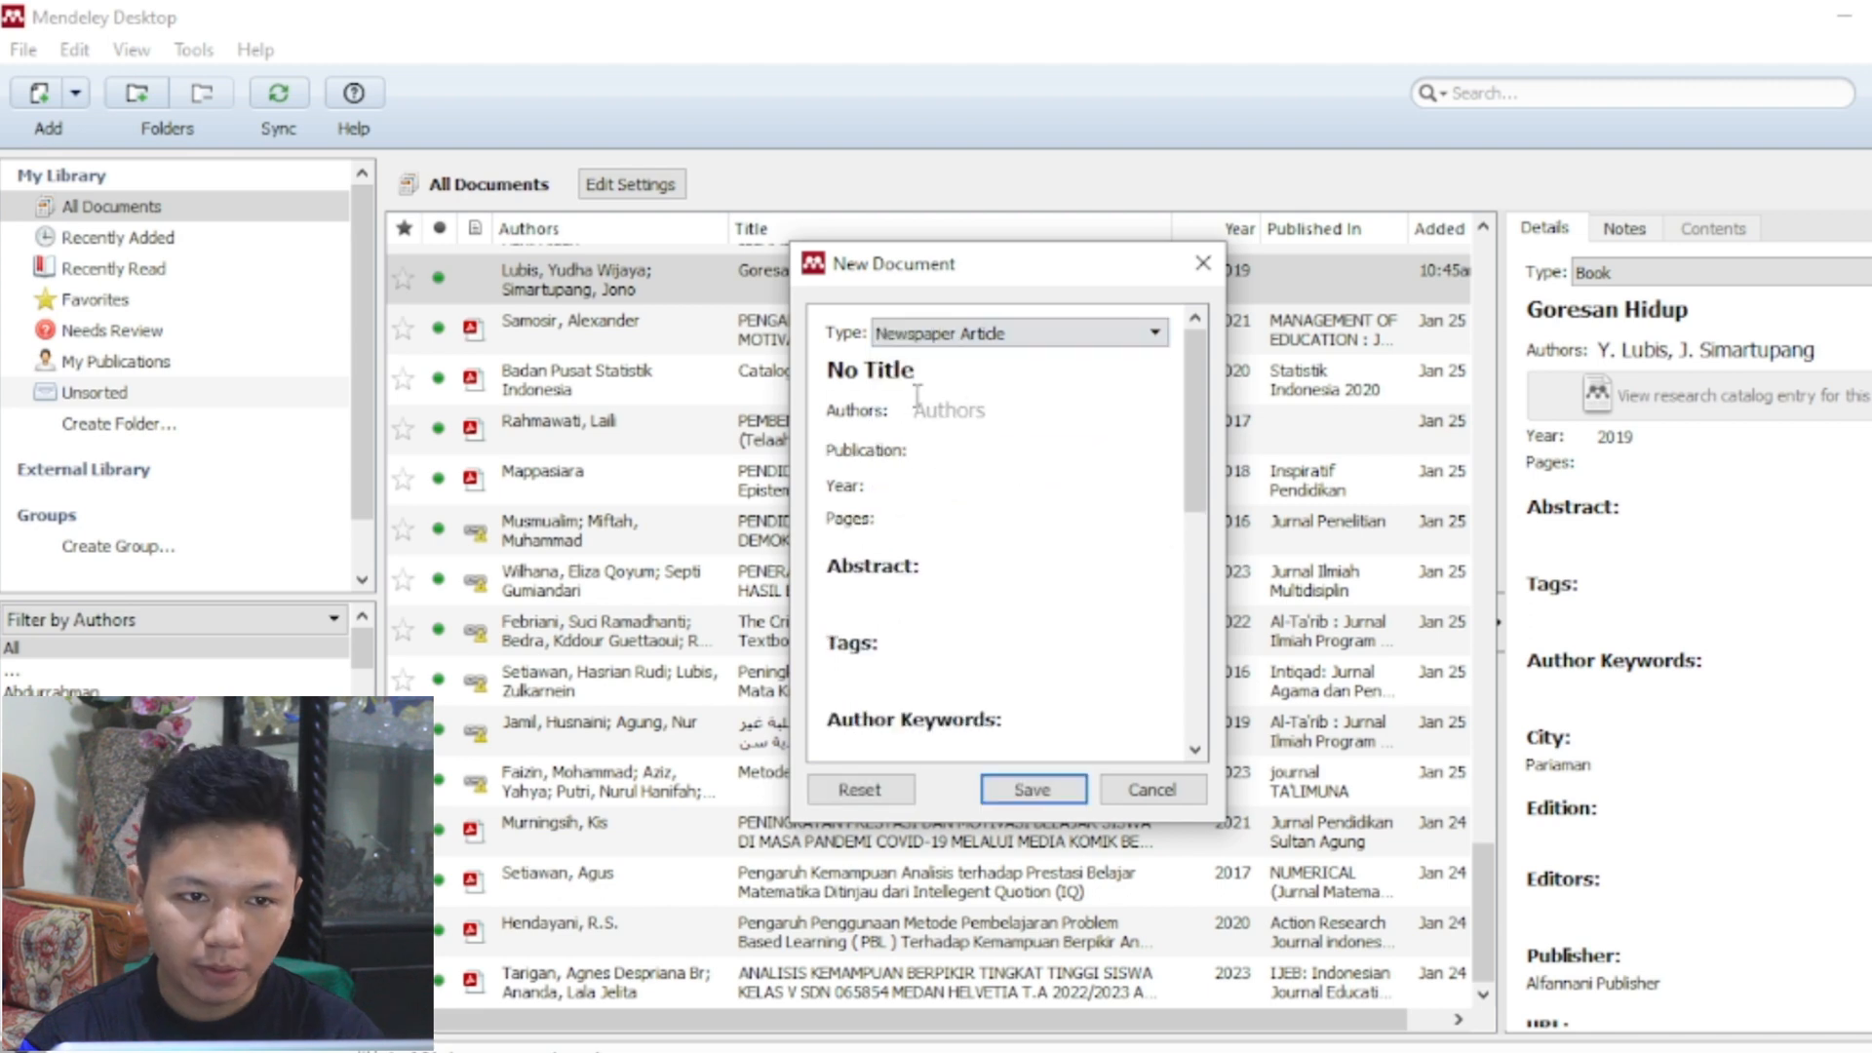
click(984, 413)
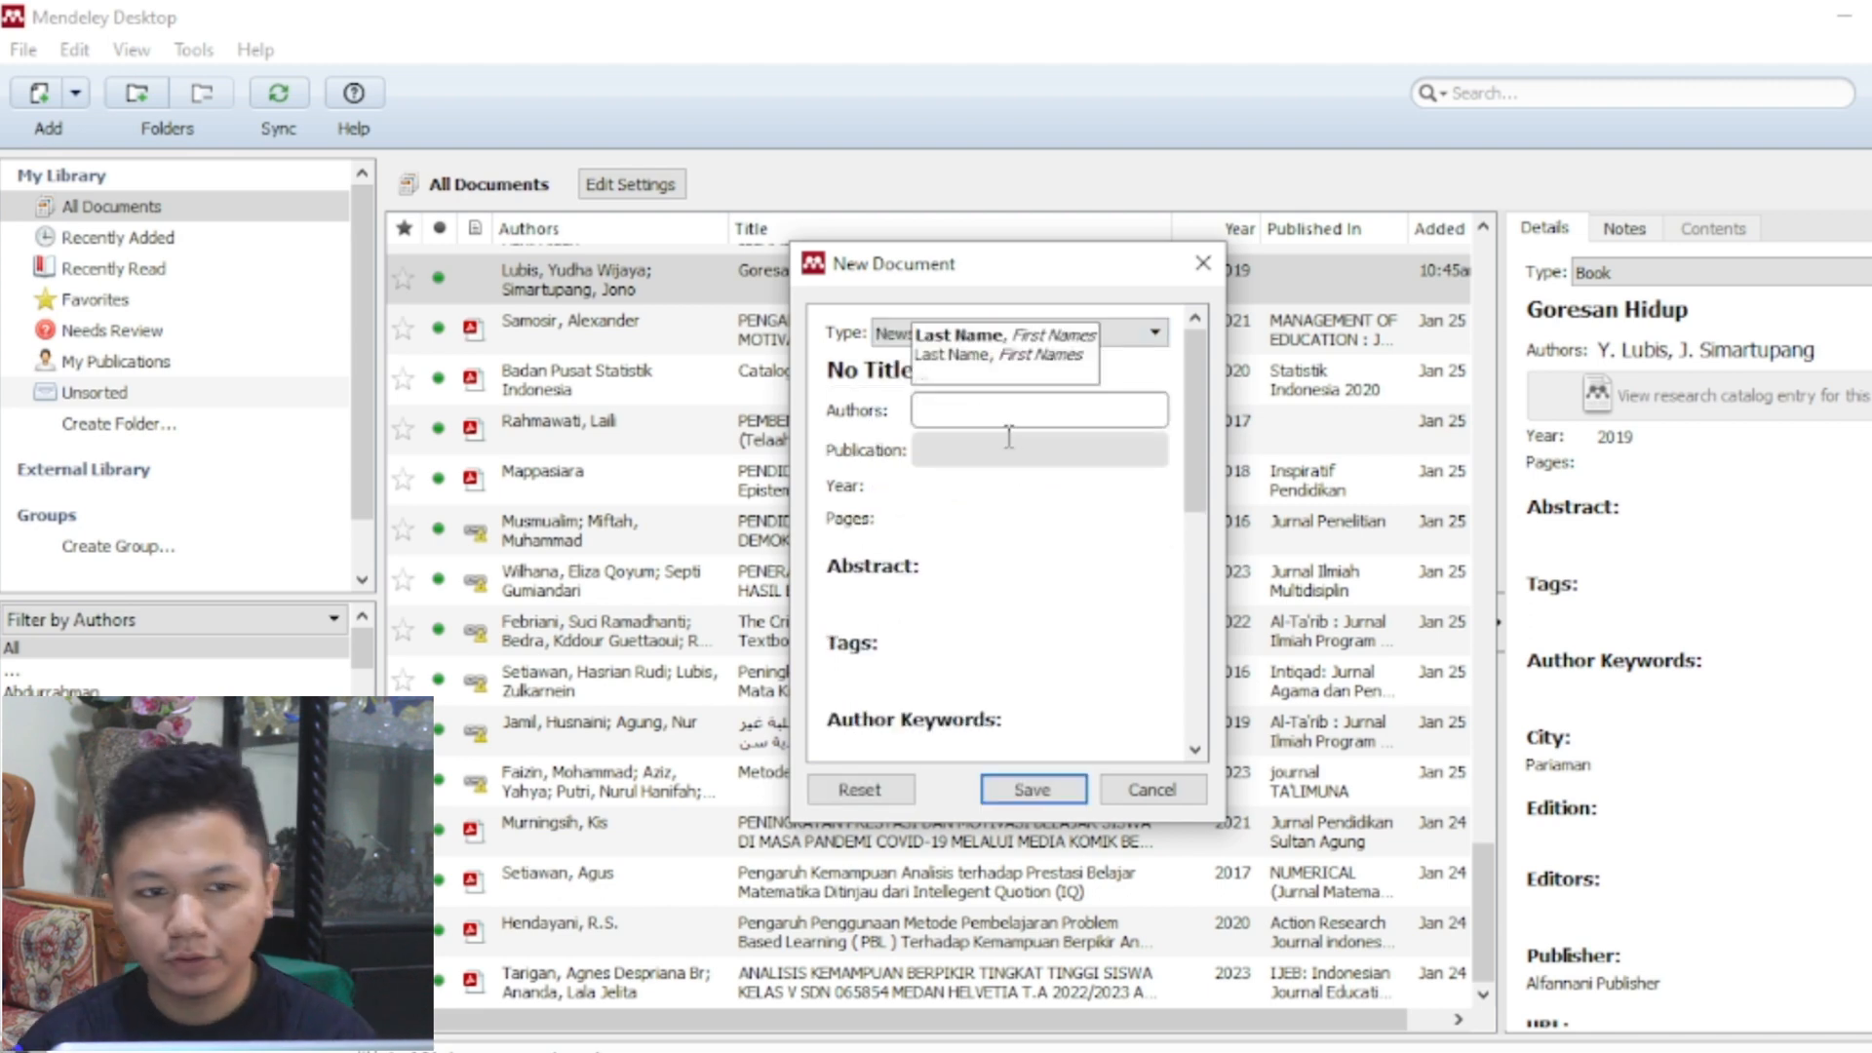
click(1006, 447)
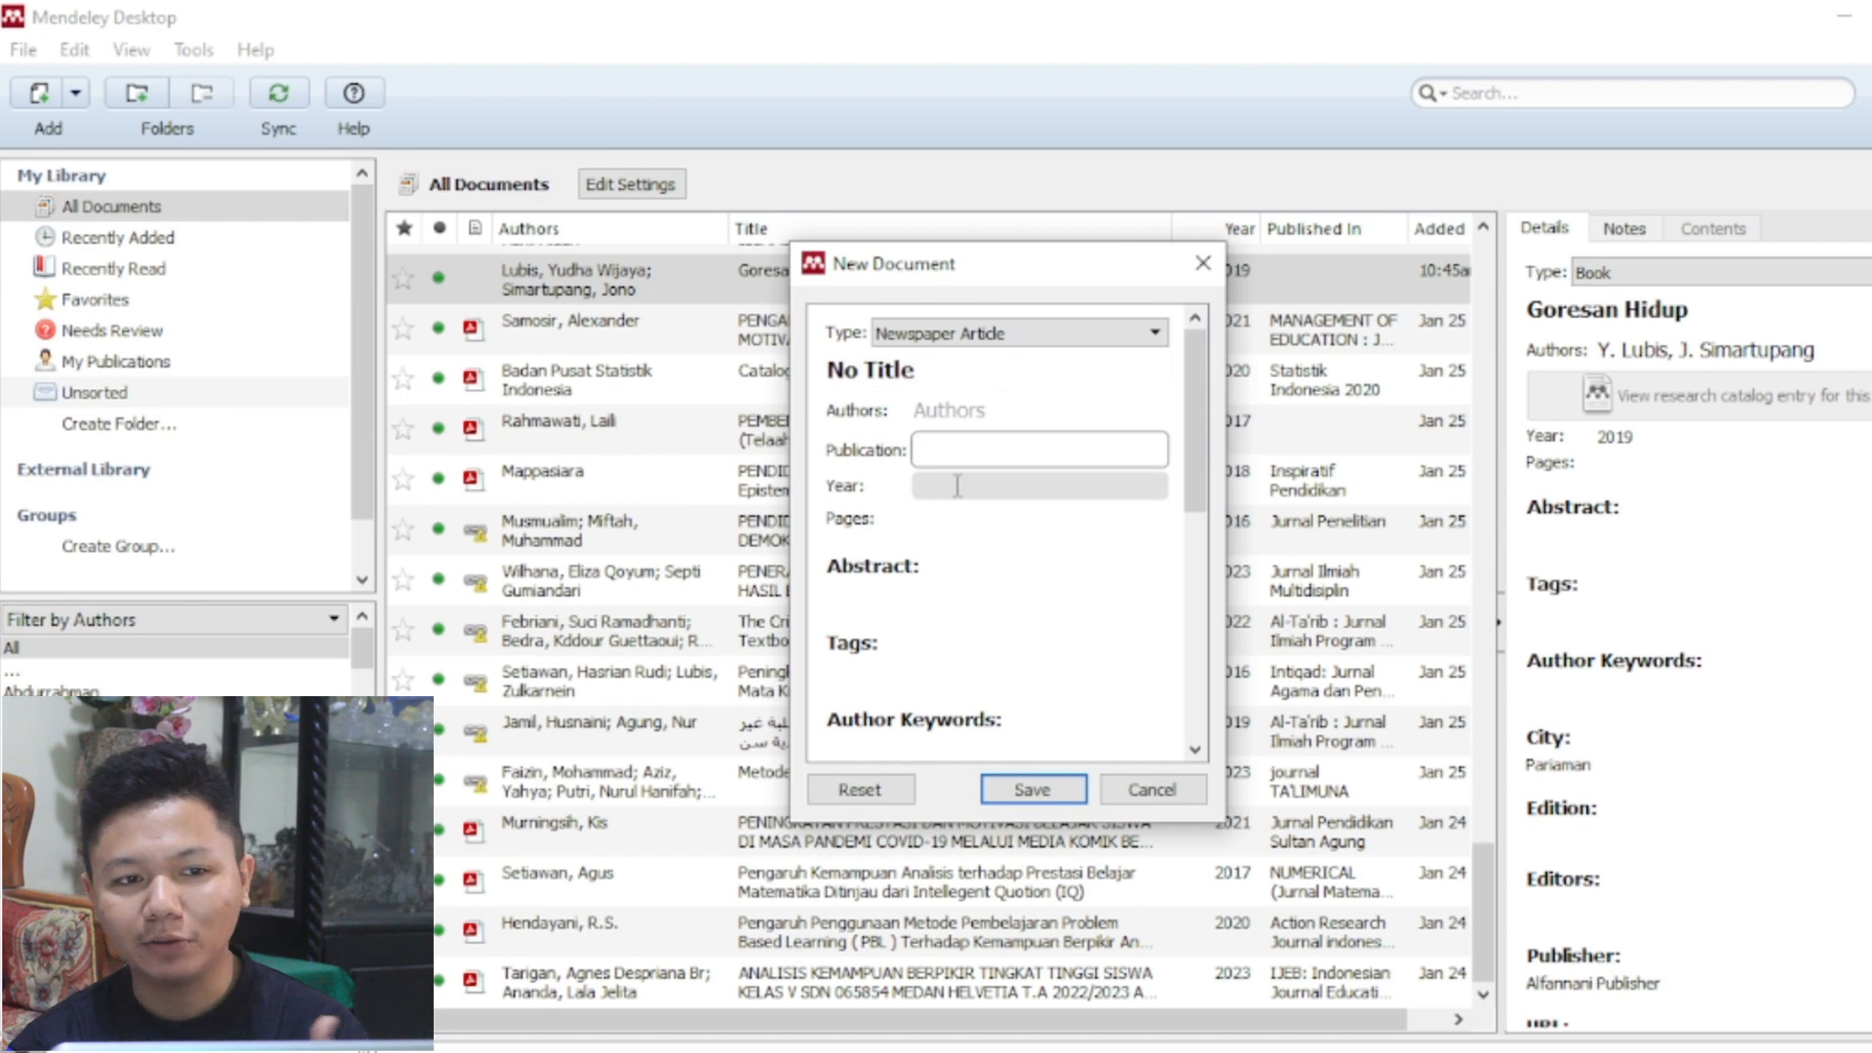
scroll(986, 553, down, 5)
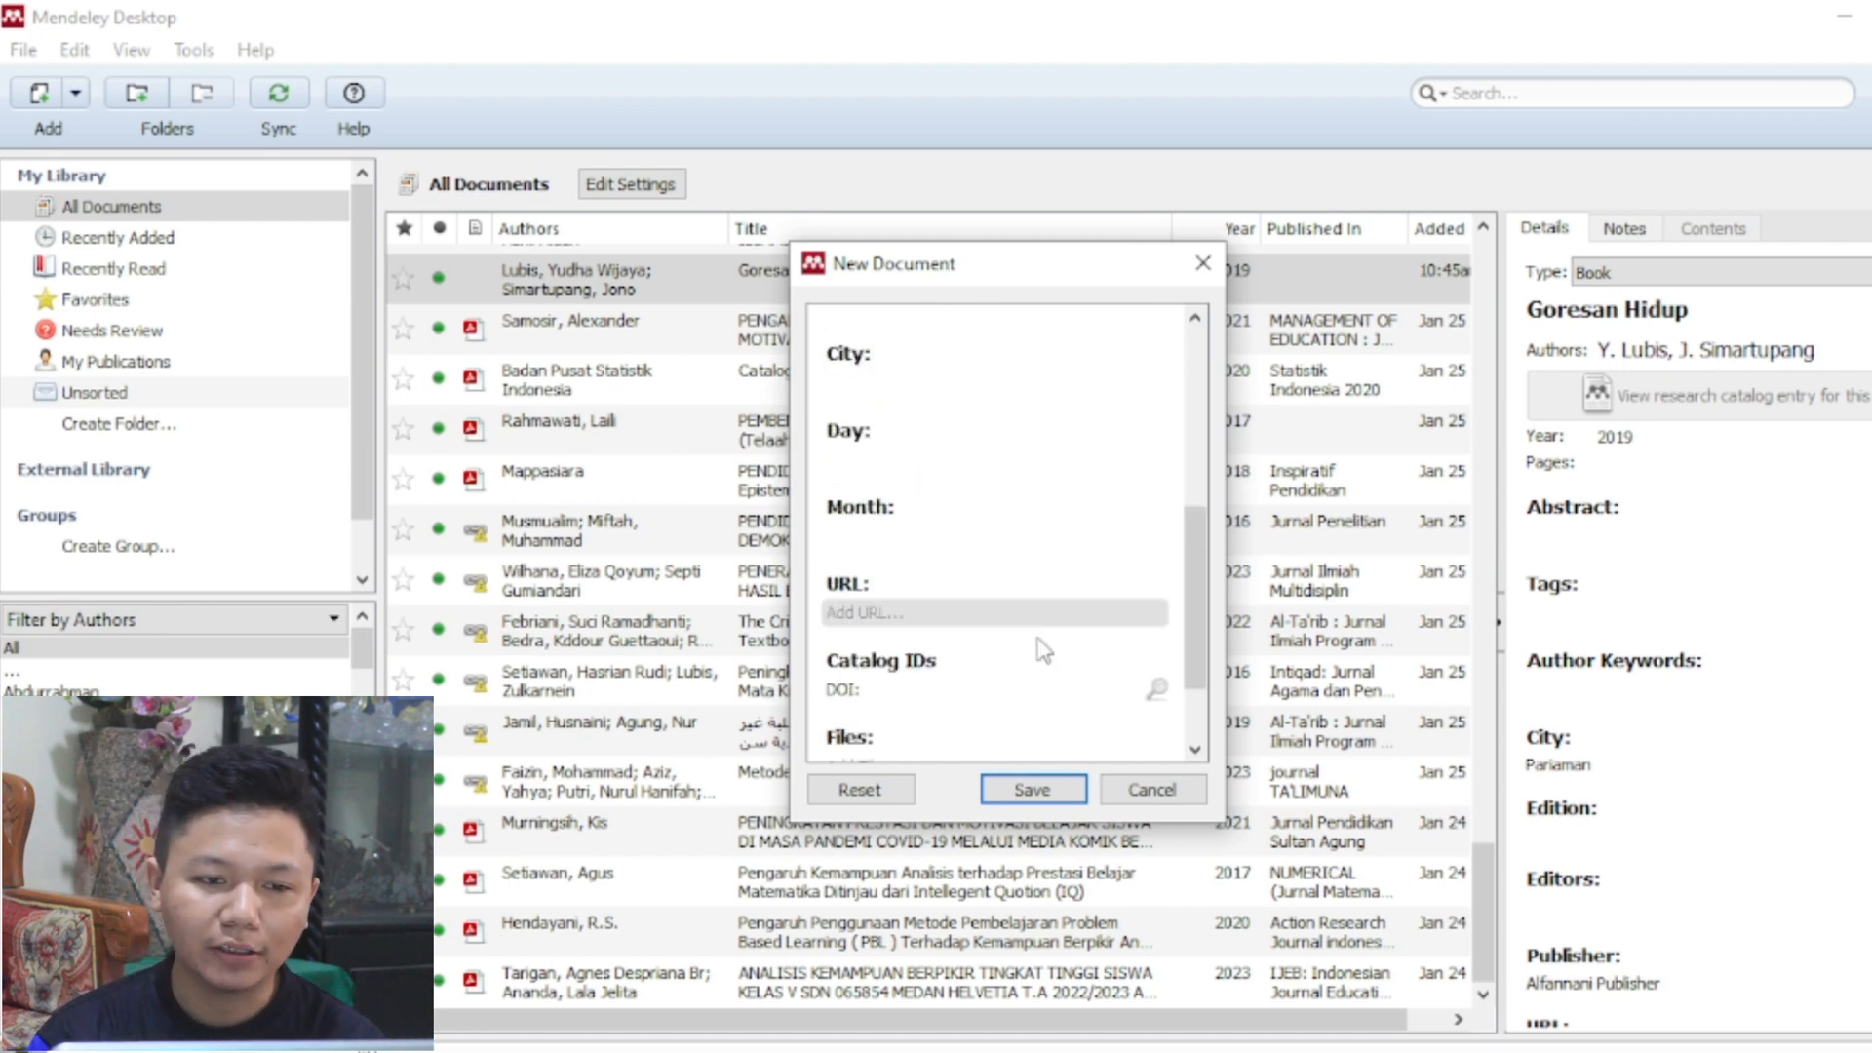
click(1156, 786)
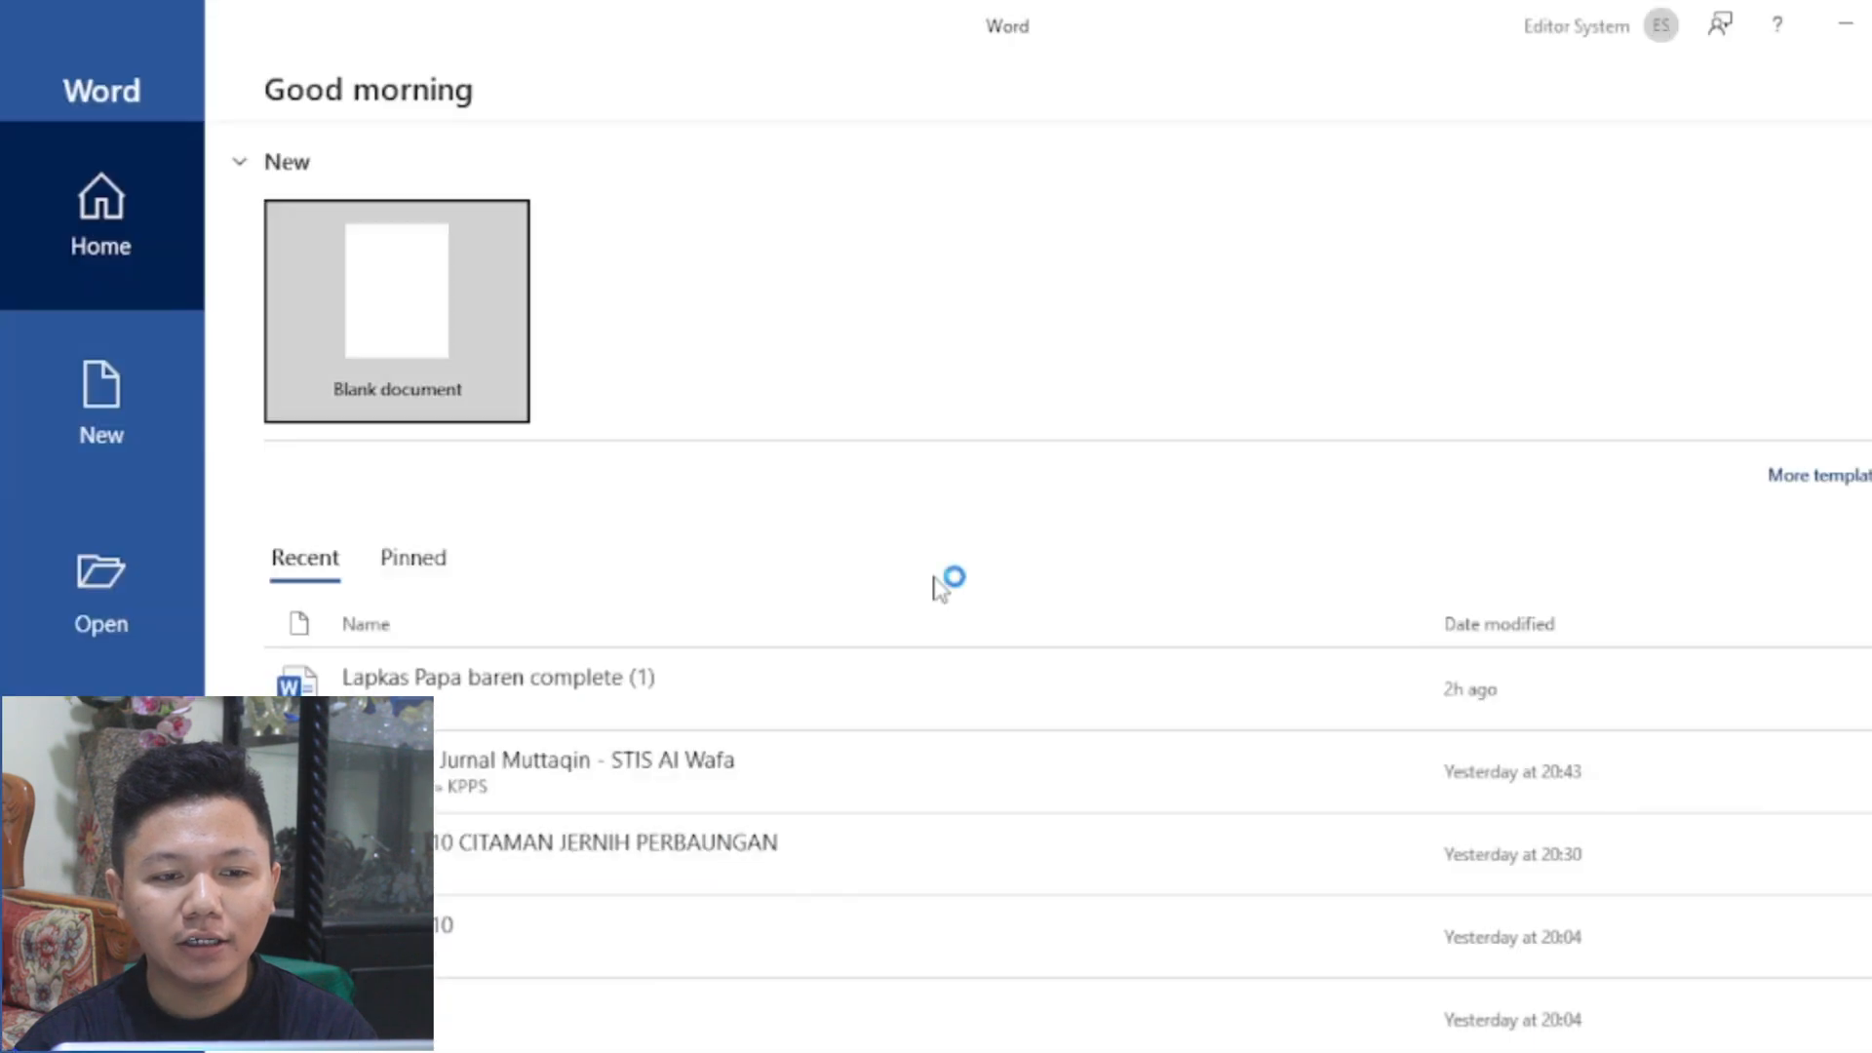
Create a blank document in Word and write the placeholder sentence "Bkabalblsadabkdabska adhsahdjka da shdiadabda", ending with a space.
click(371, 346)
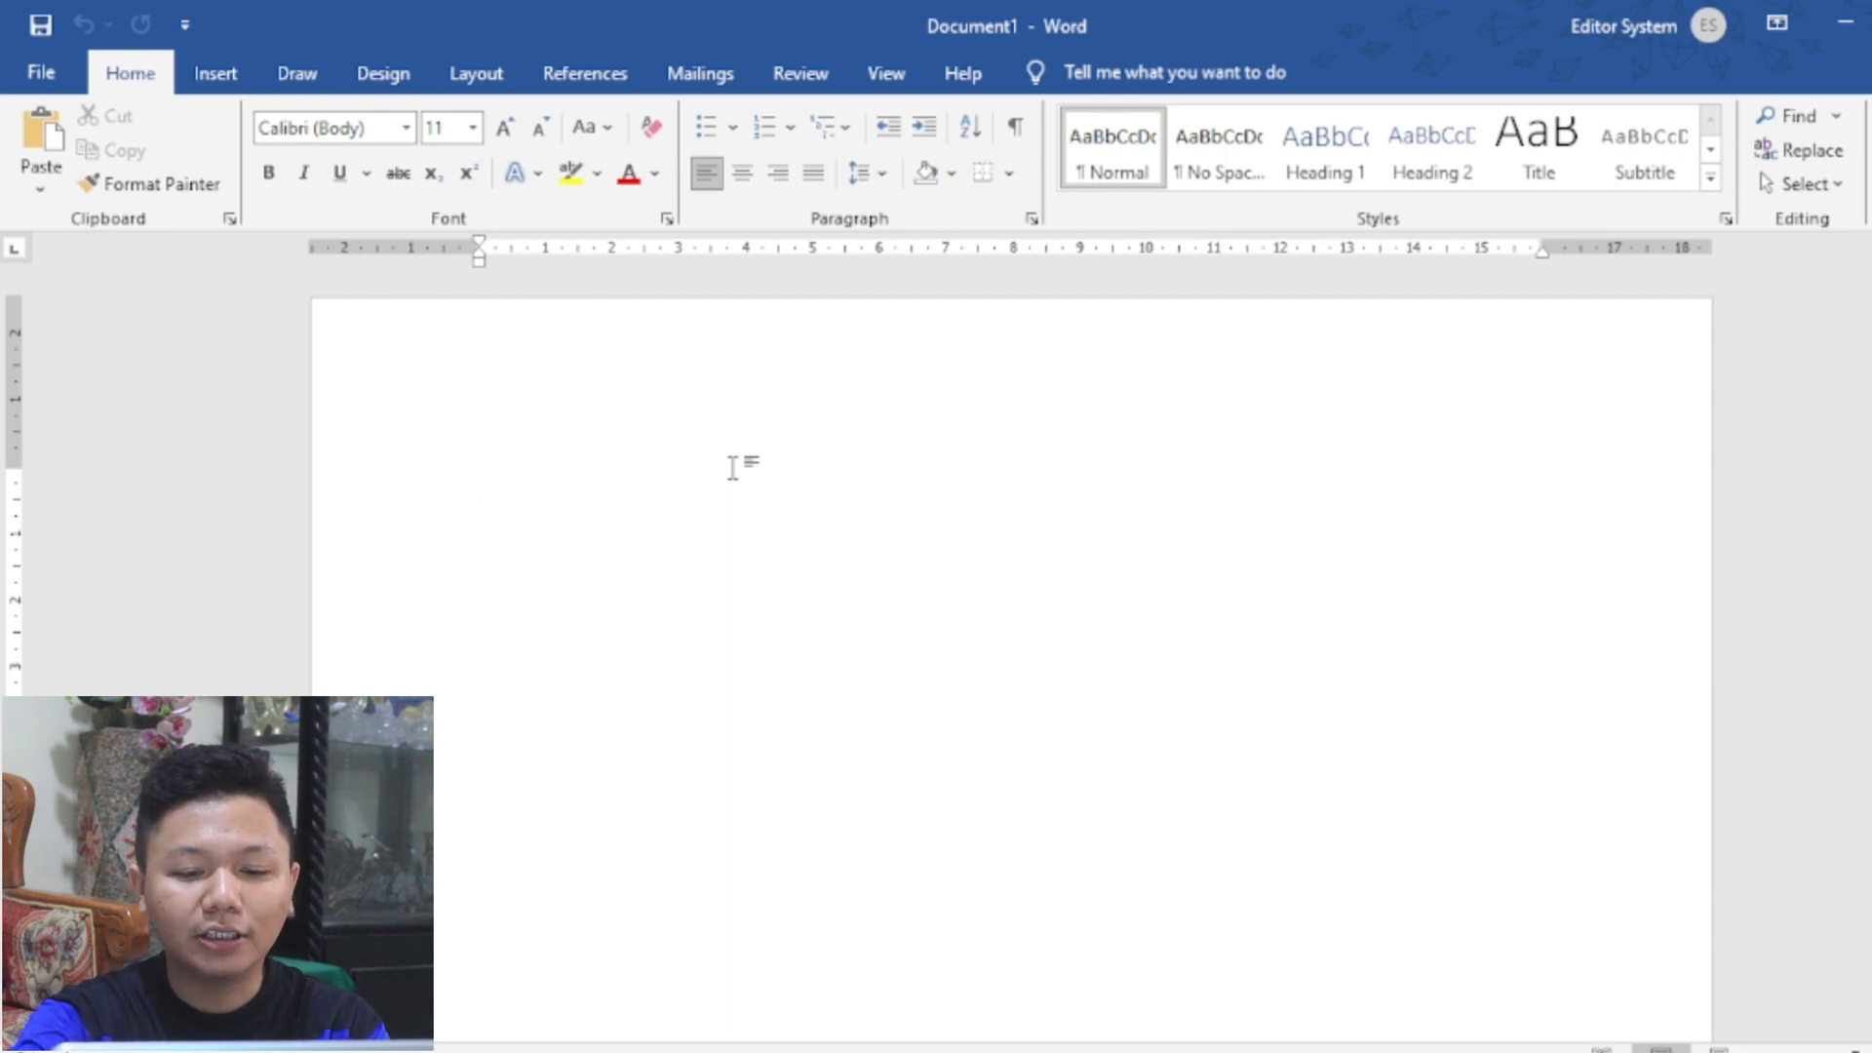
text(Bkabalblsadabkdabska )
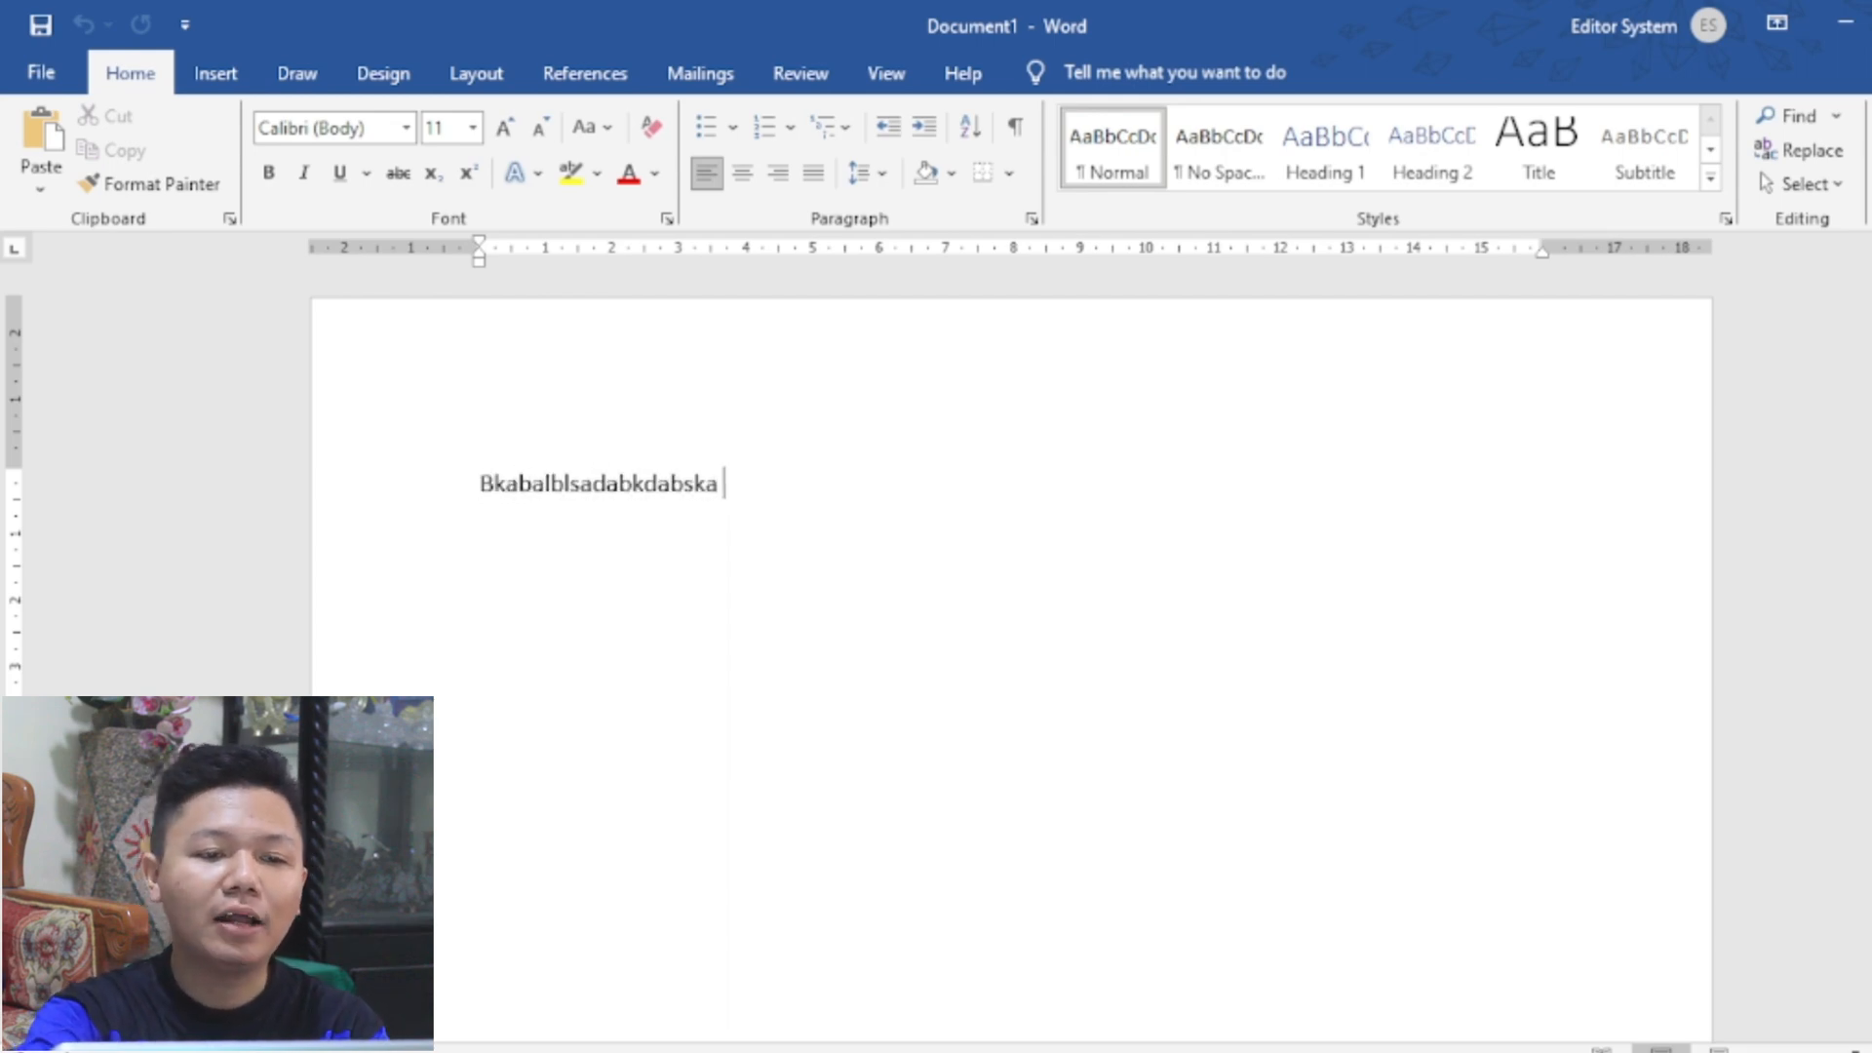
text(adhsahdjka da shdiadabda)
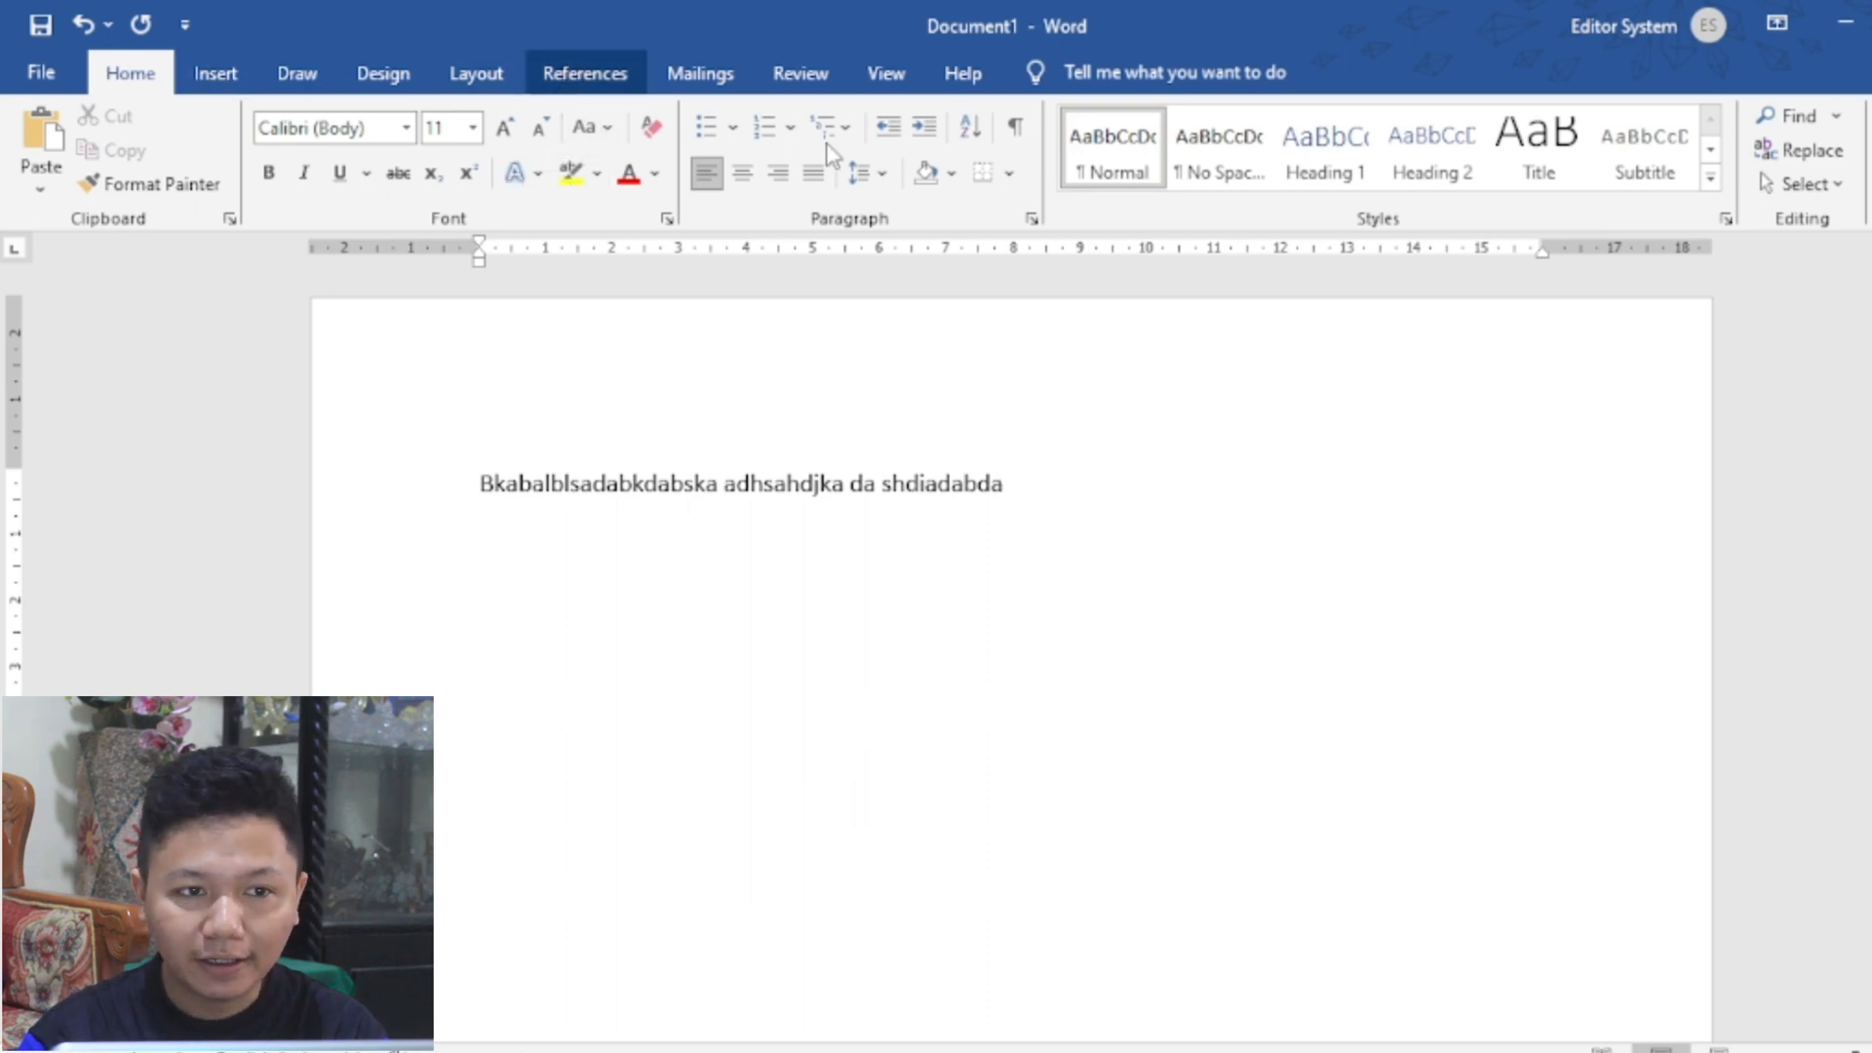
Set the Mendeley citation style to American Psychological Association 7th edition.
click(585, 73)
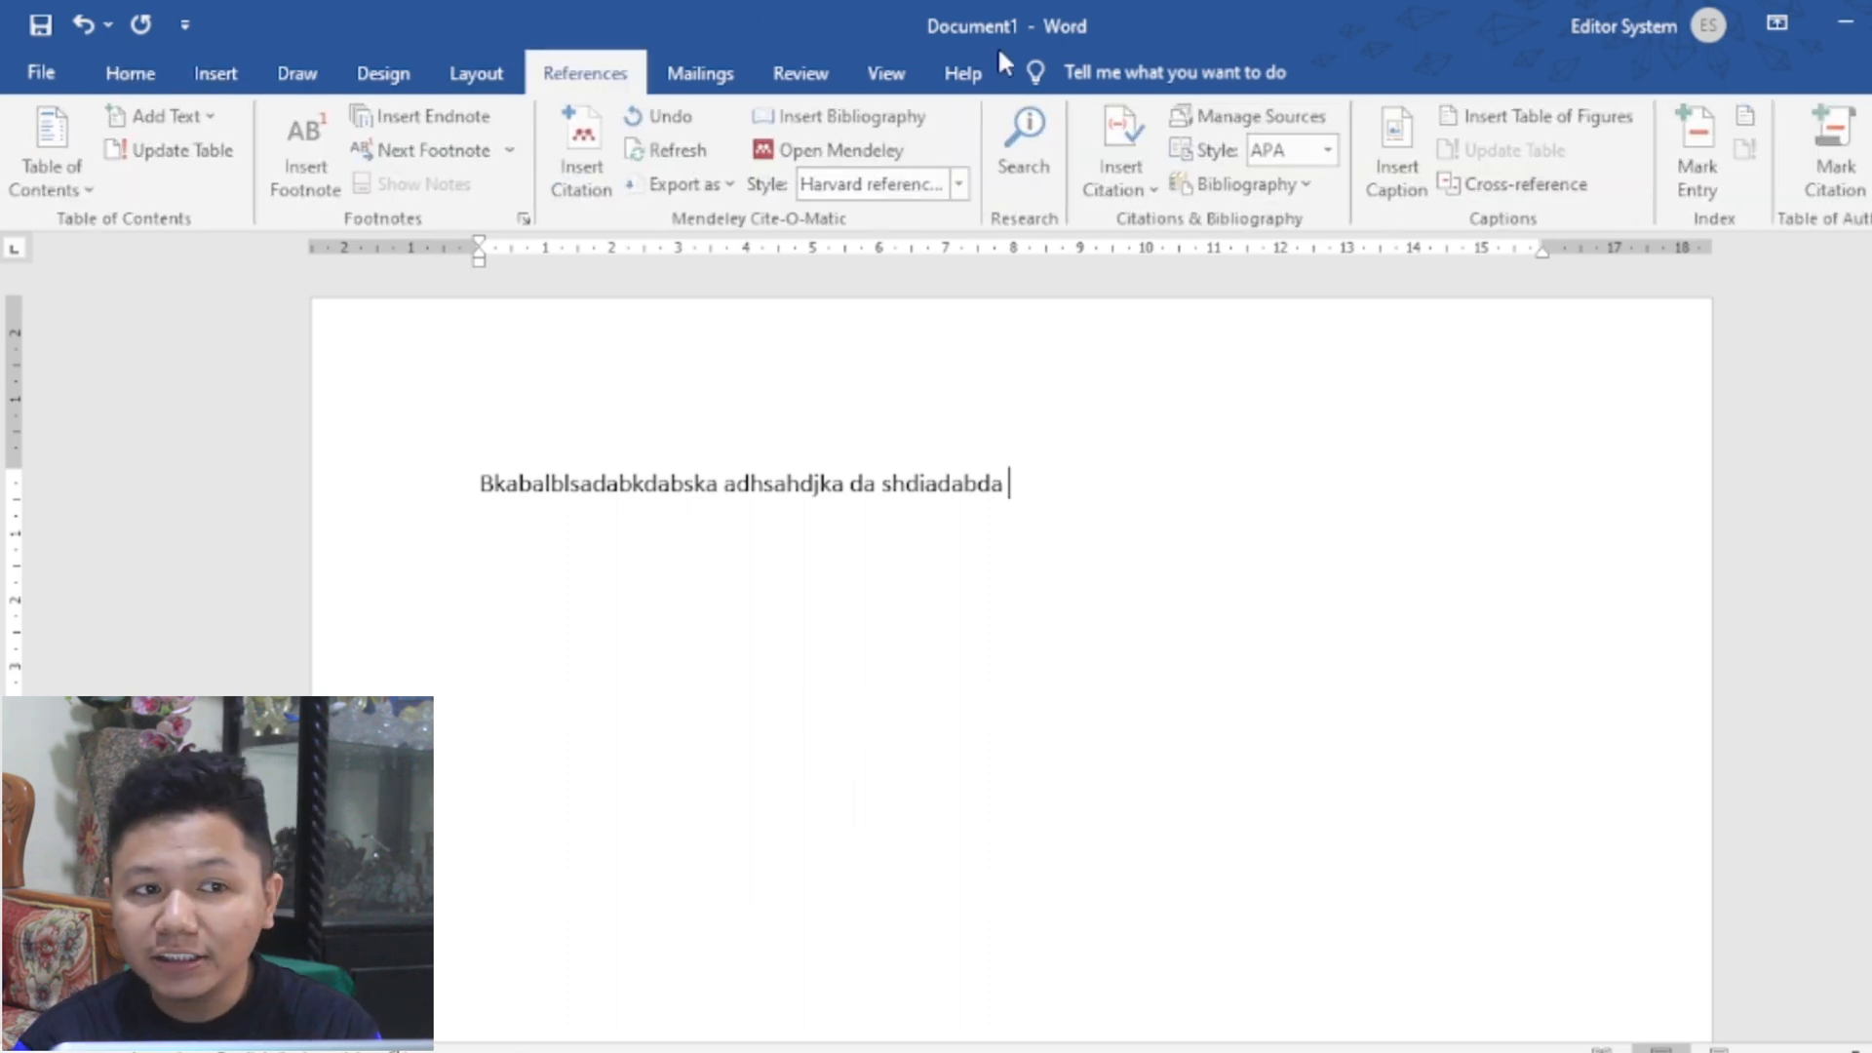
click(963, 185)
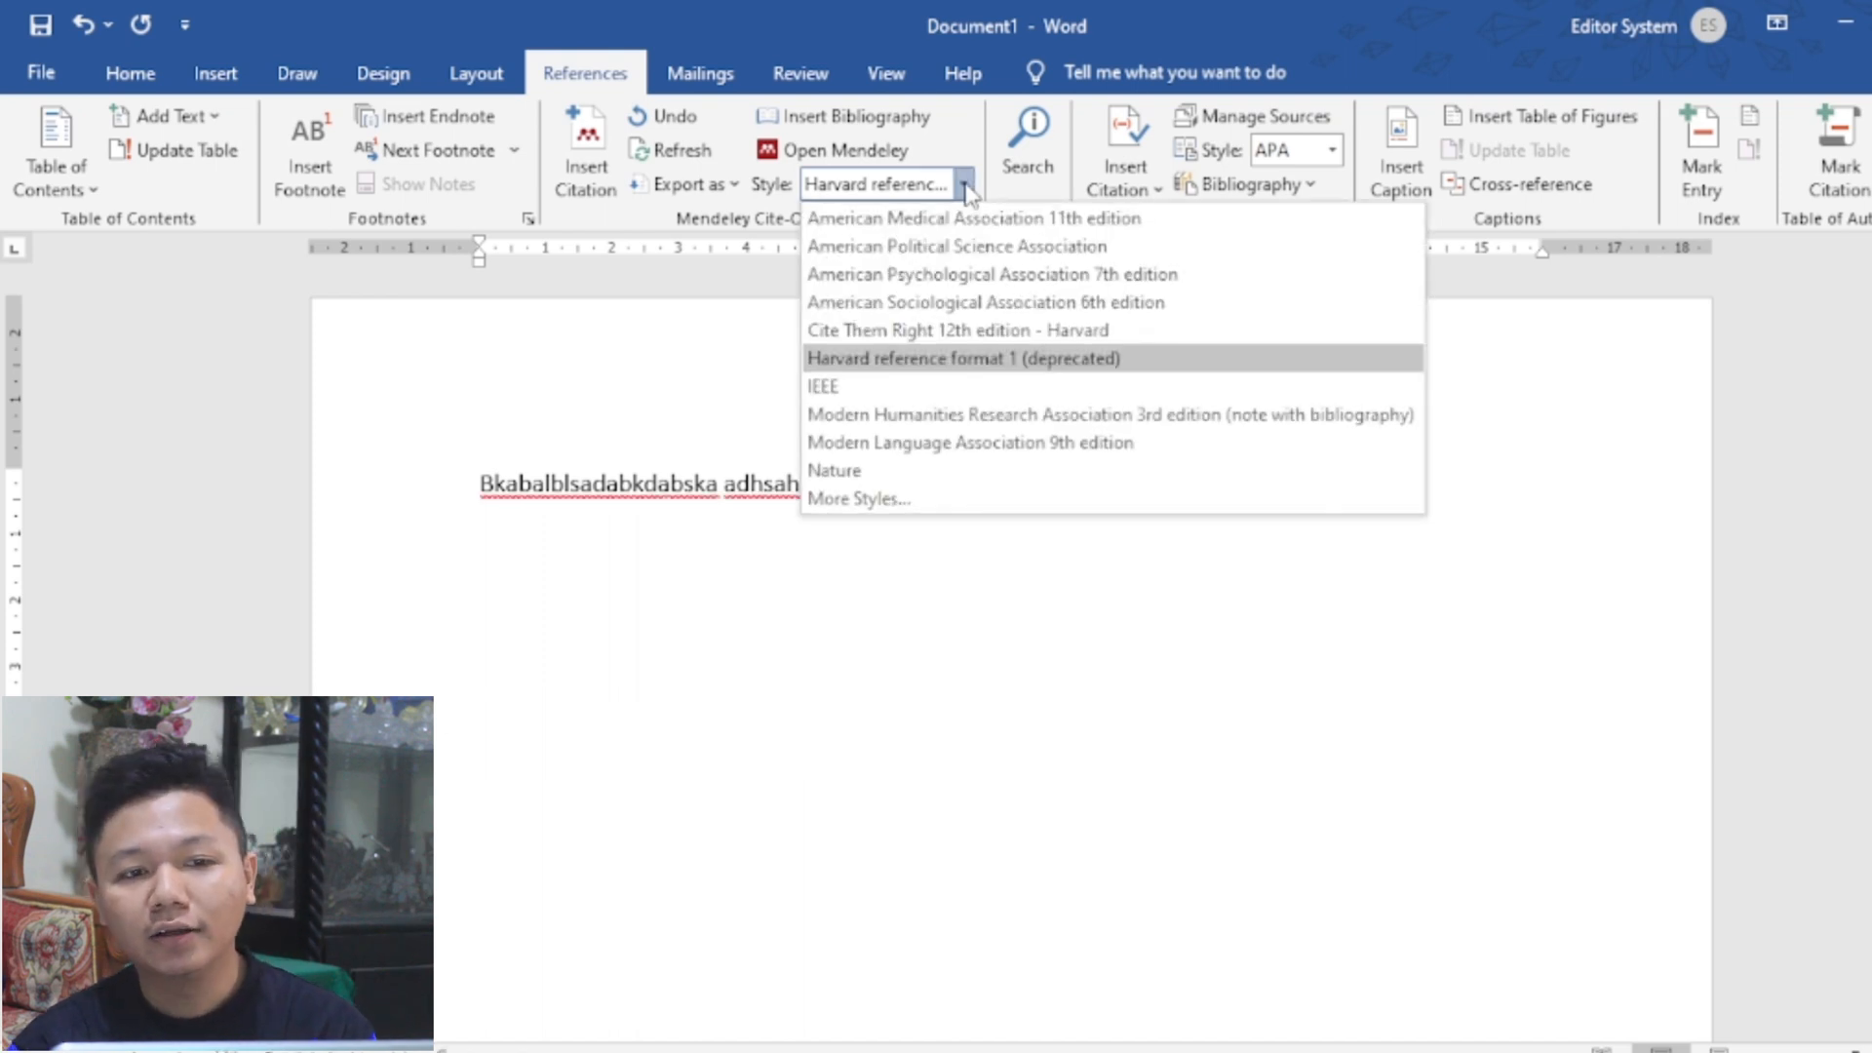
click(1001, 276)
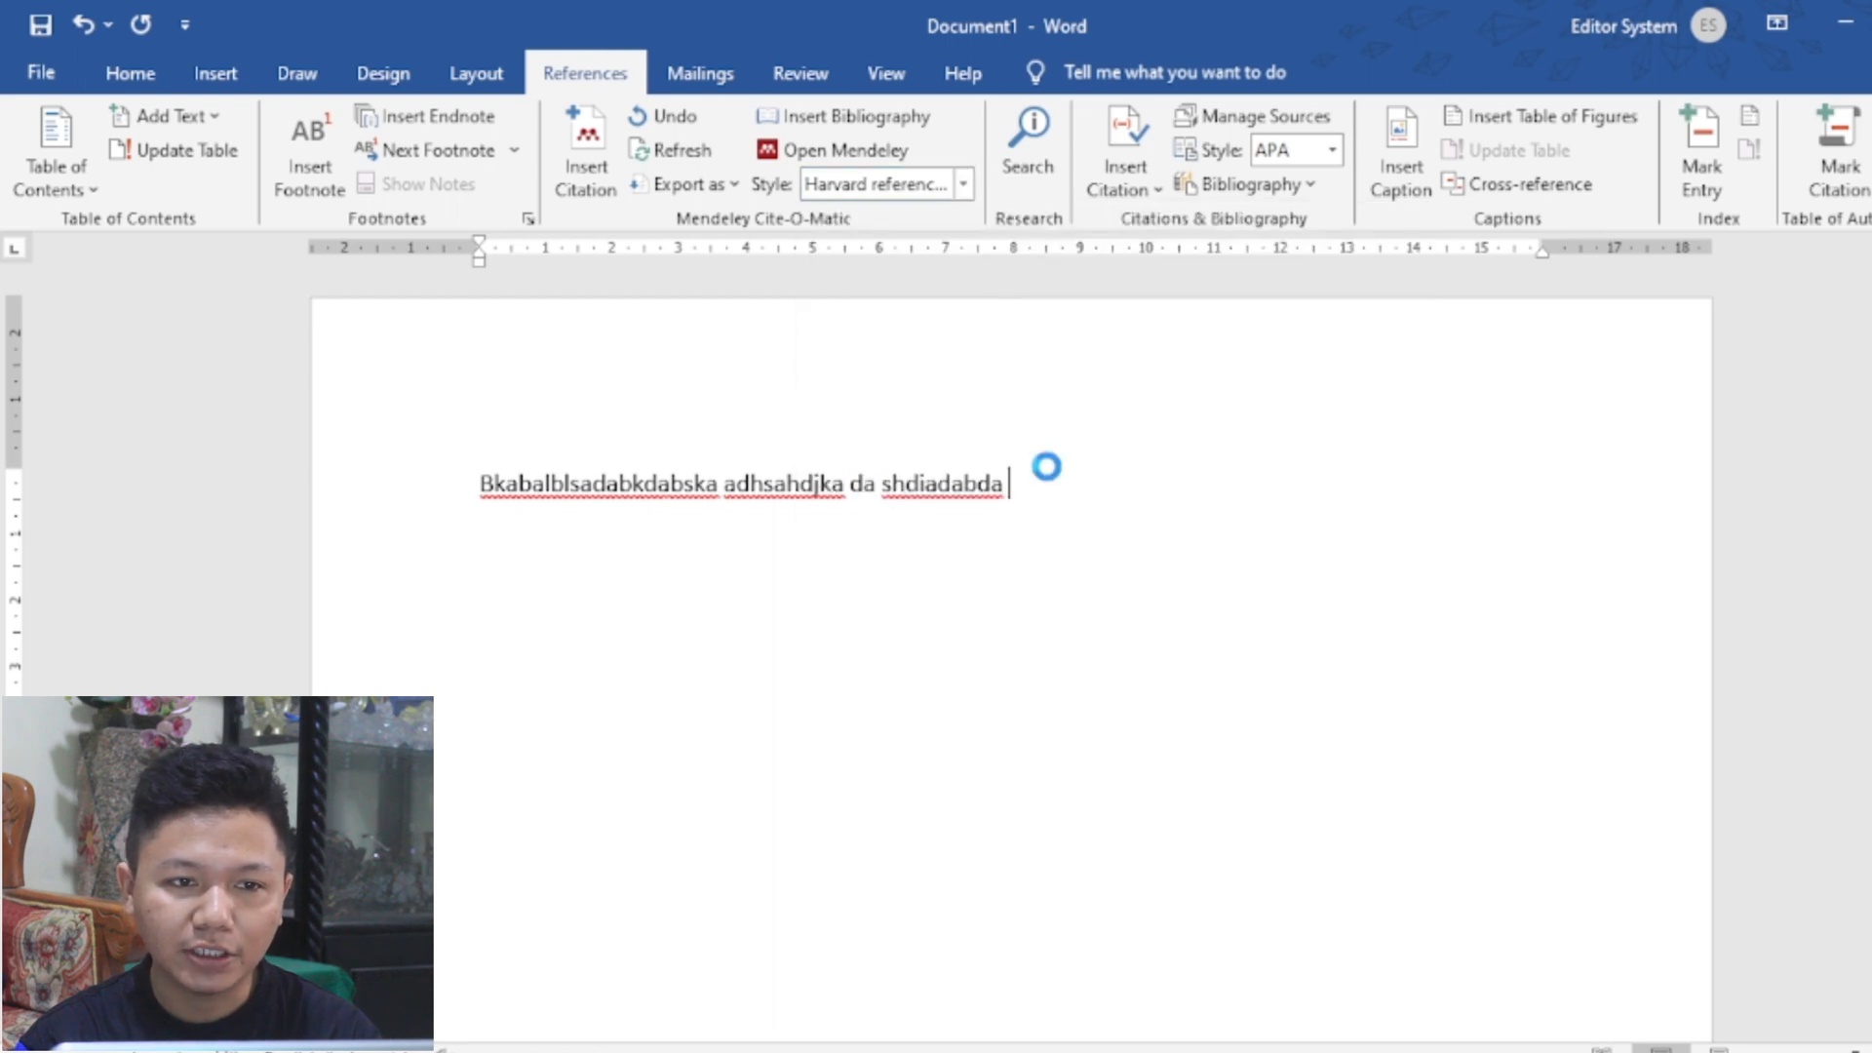
click(1200, 672)
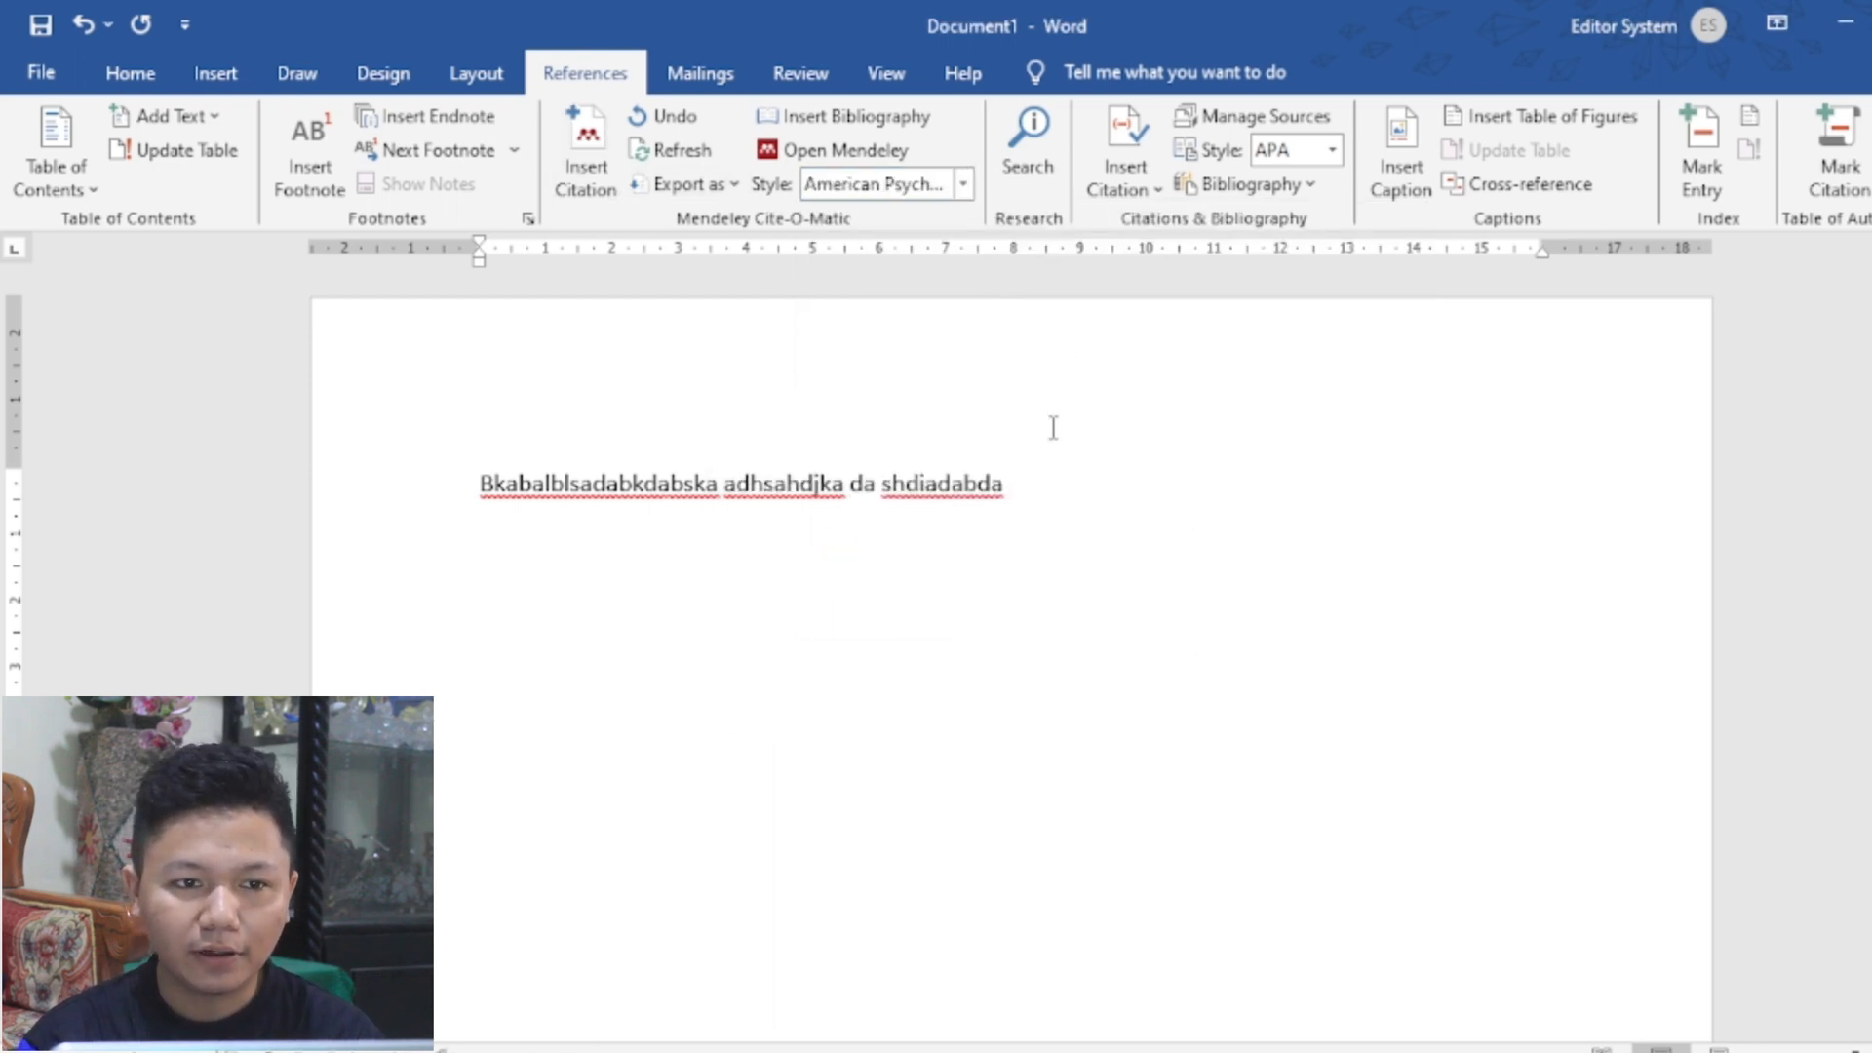
Insert a Mendeley citation for "Goresan Hidup" at the end of the sentence, finding it by the first author's first name.
click(581, 160)
text(Yudha)
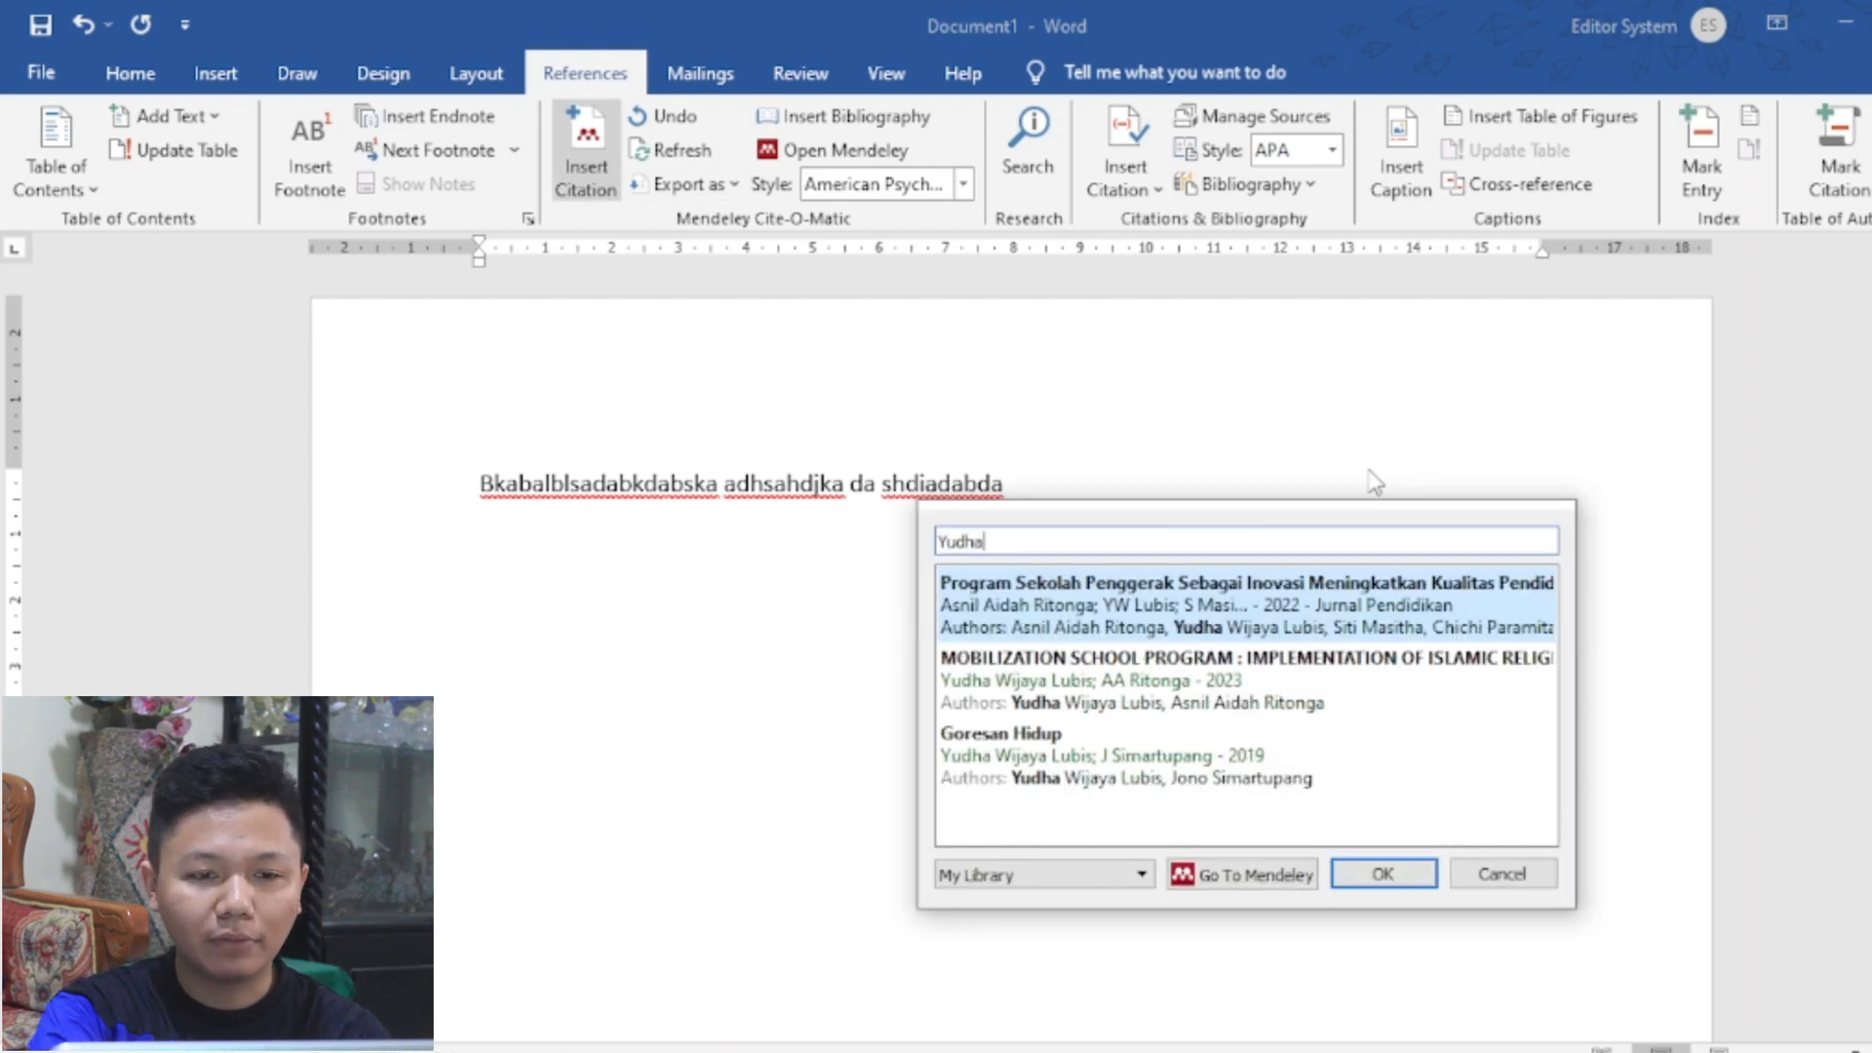
click(1254, 755)
click(1376, 583)
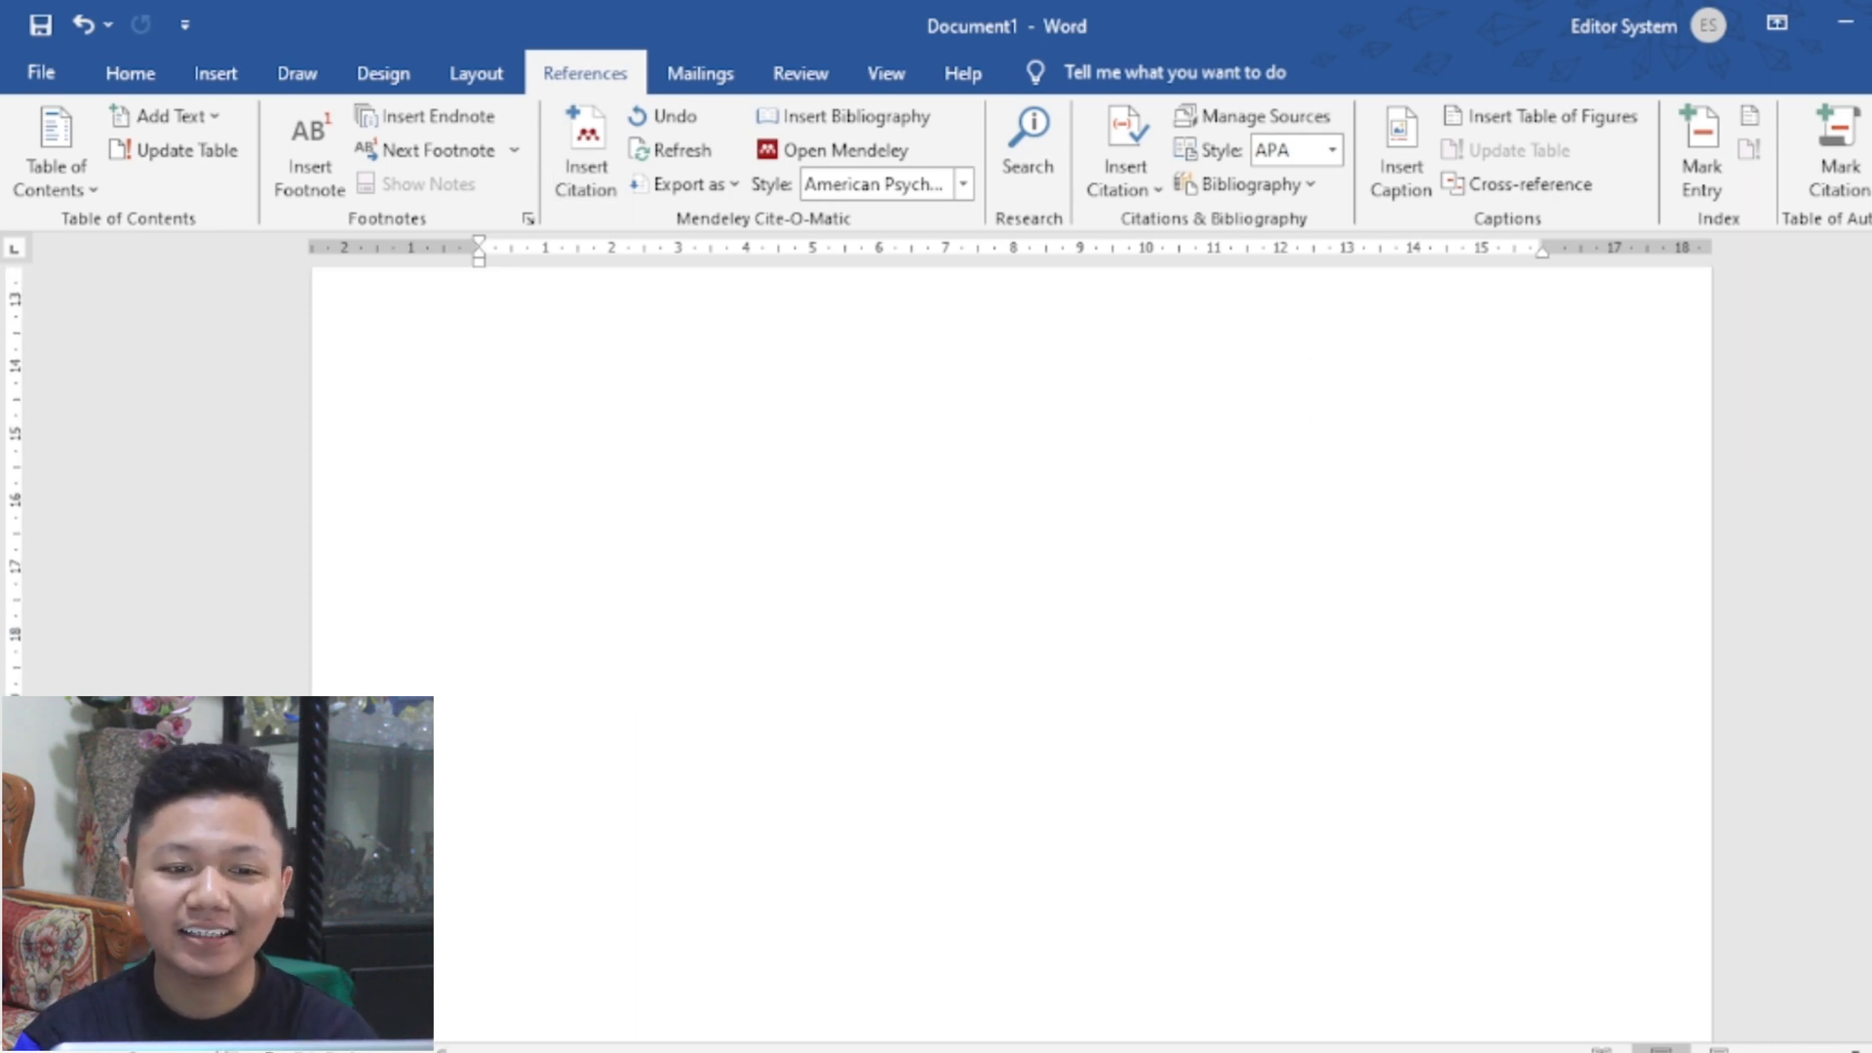
Insert the Mendeley bibliography two lines below the cited sentence.
key(Return)
key(Return)
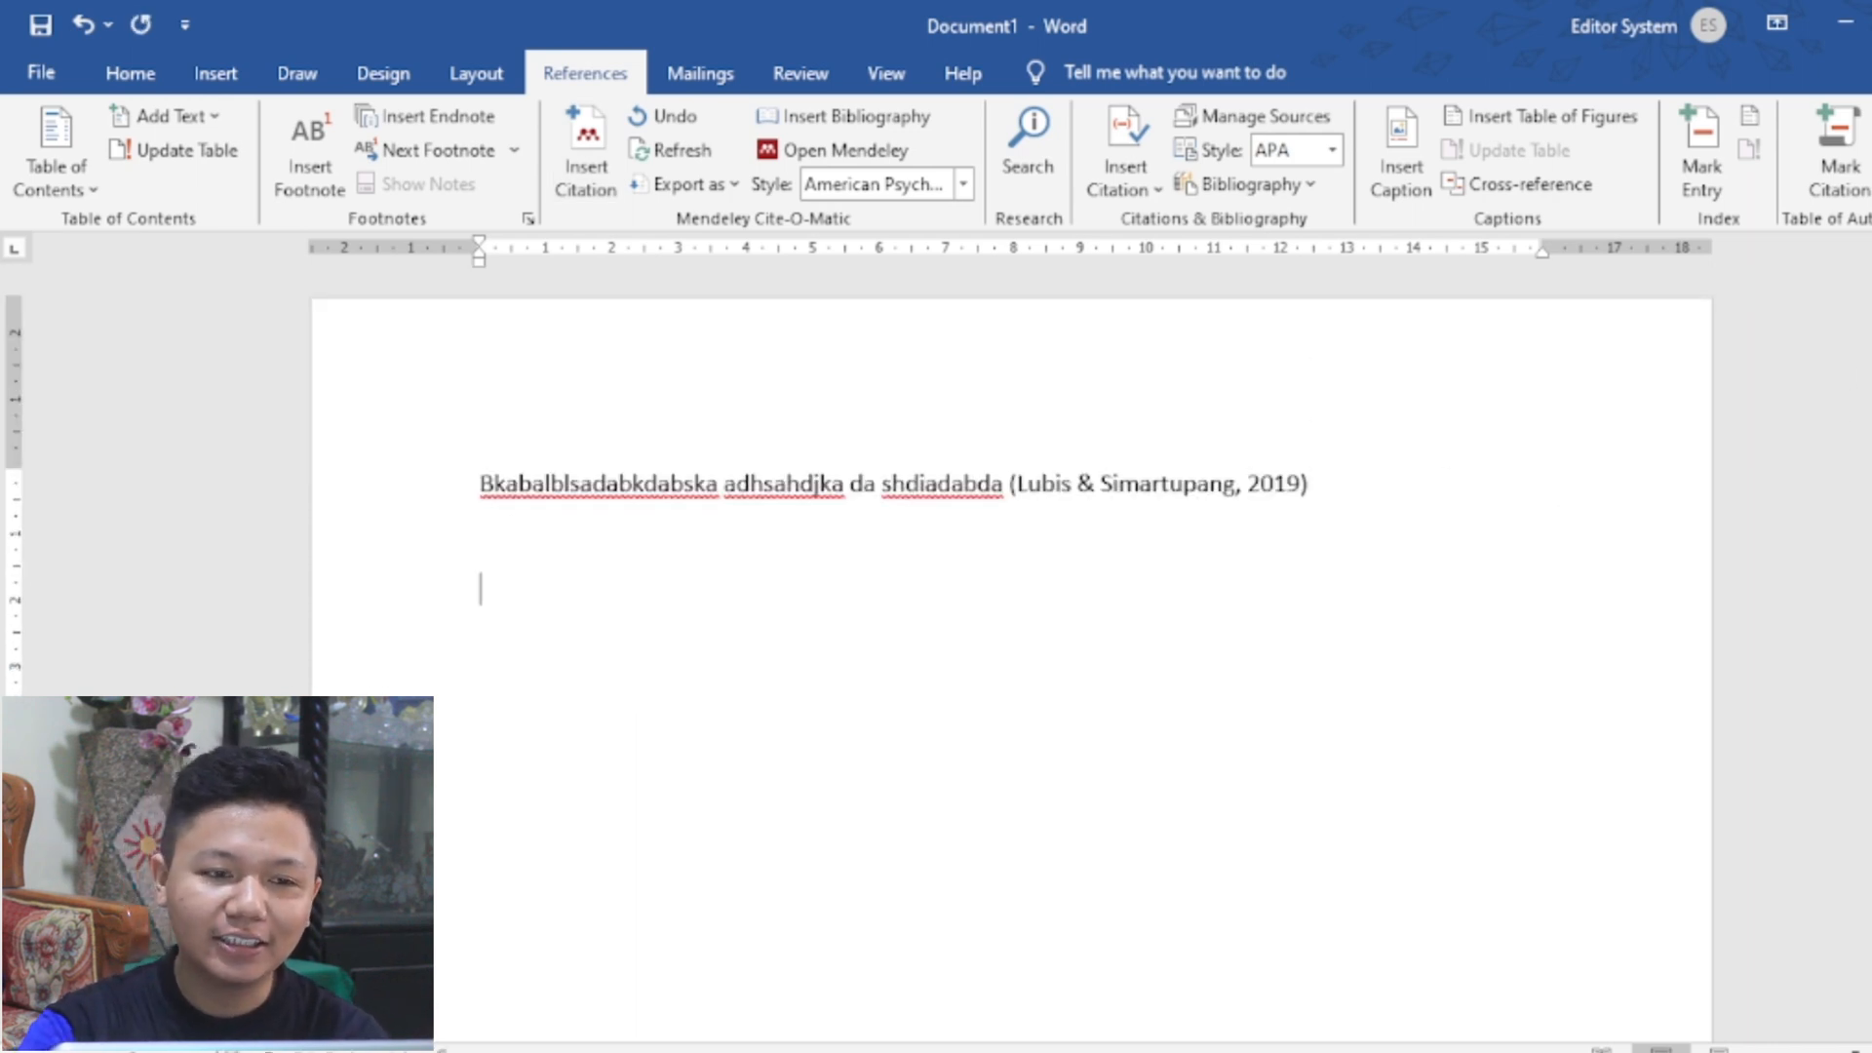
click(834, 117)
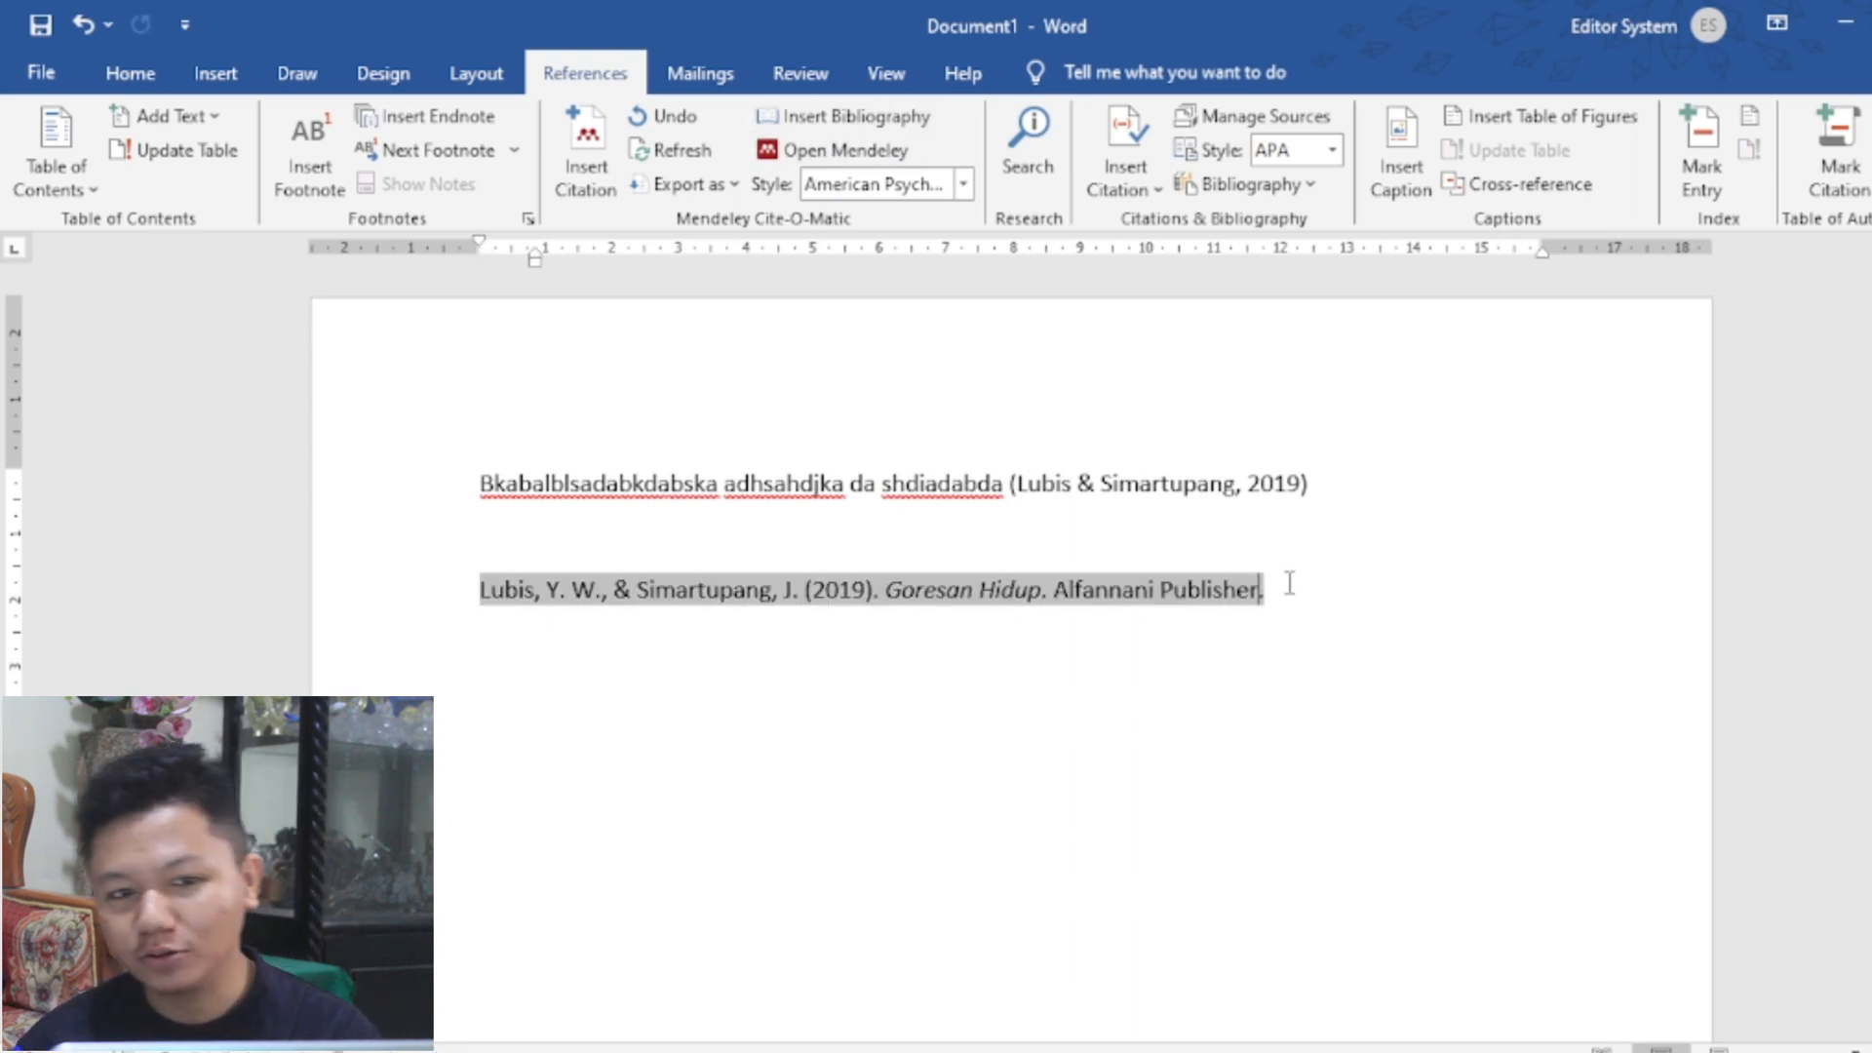
click(1287, 588)
click(1137, 639)
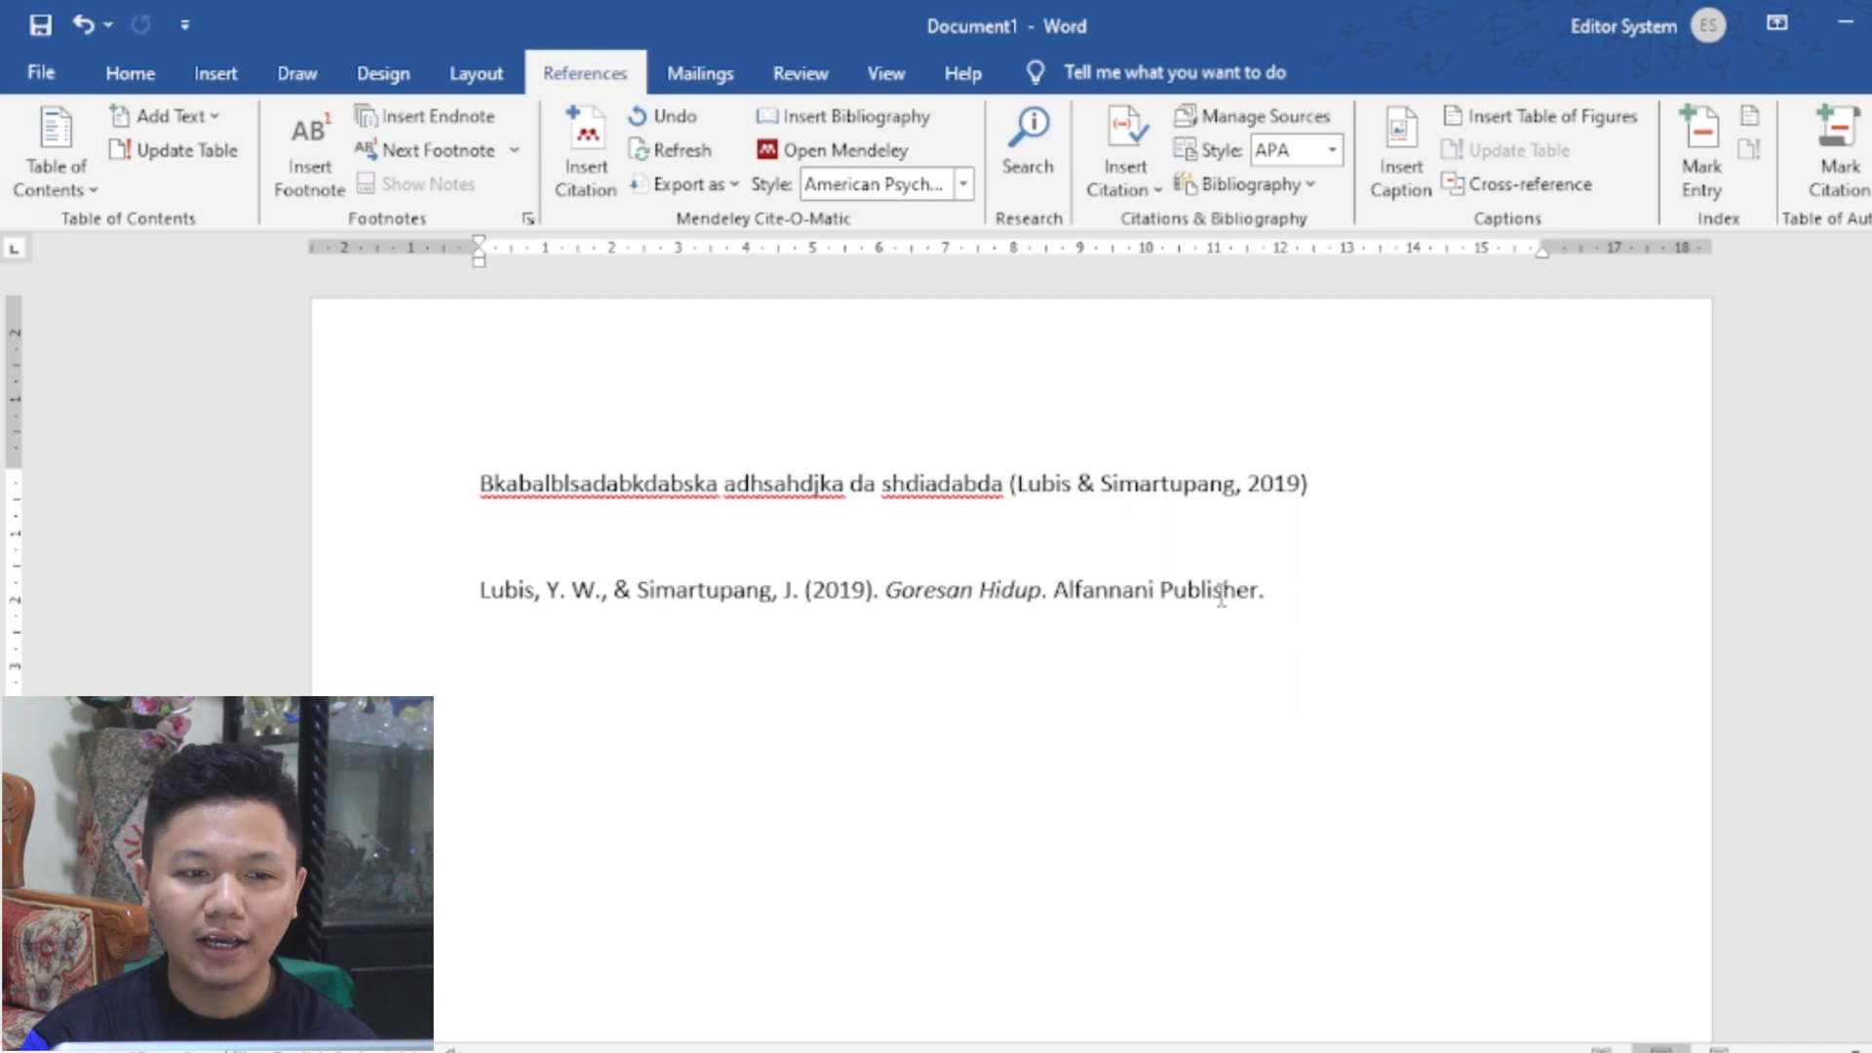
click(1059, 591)
click(1258, 634)
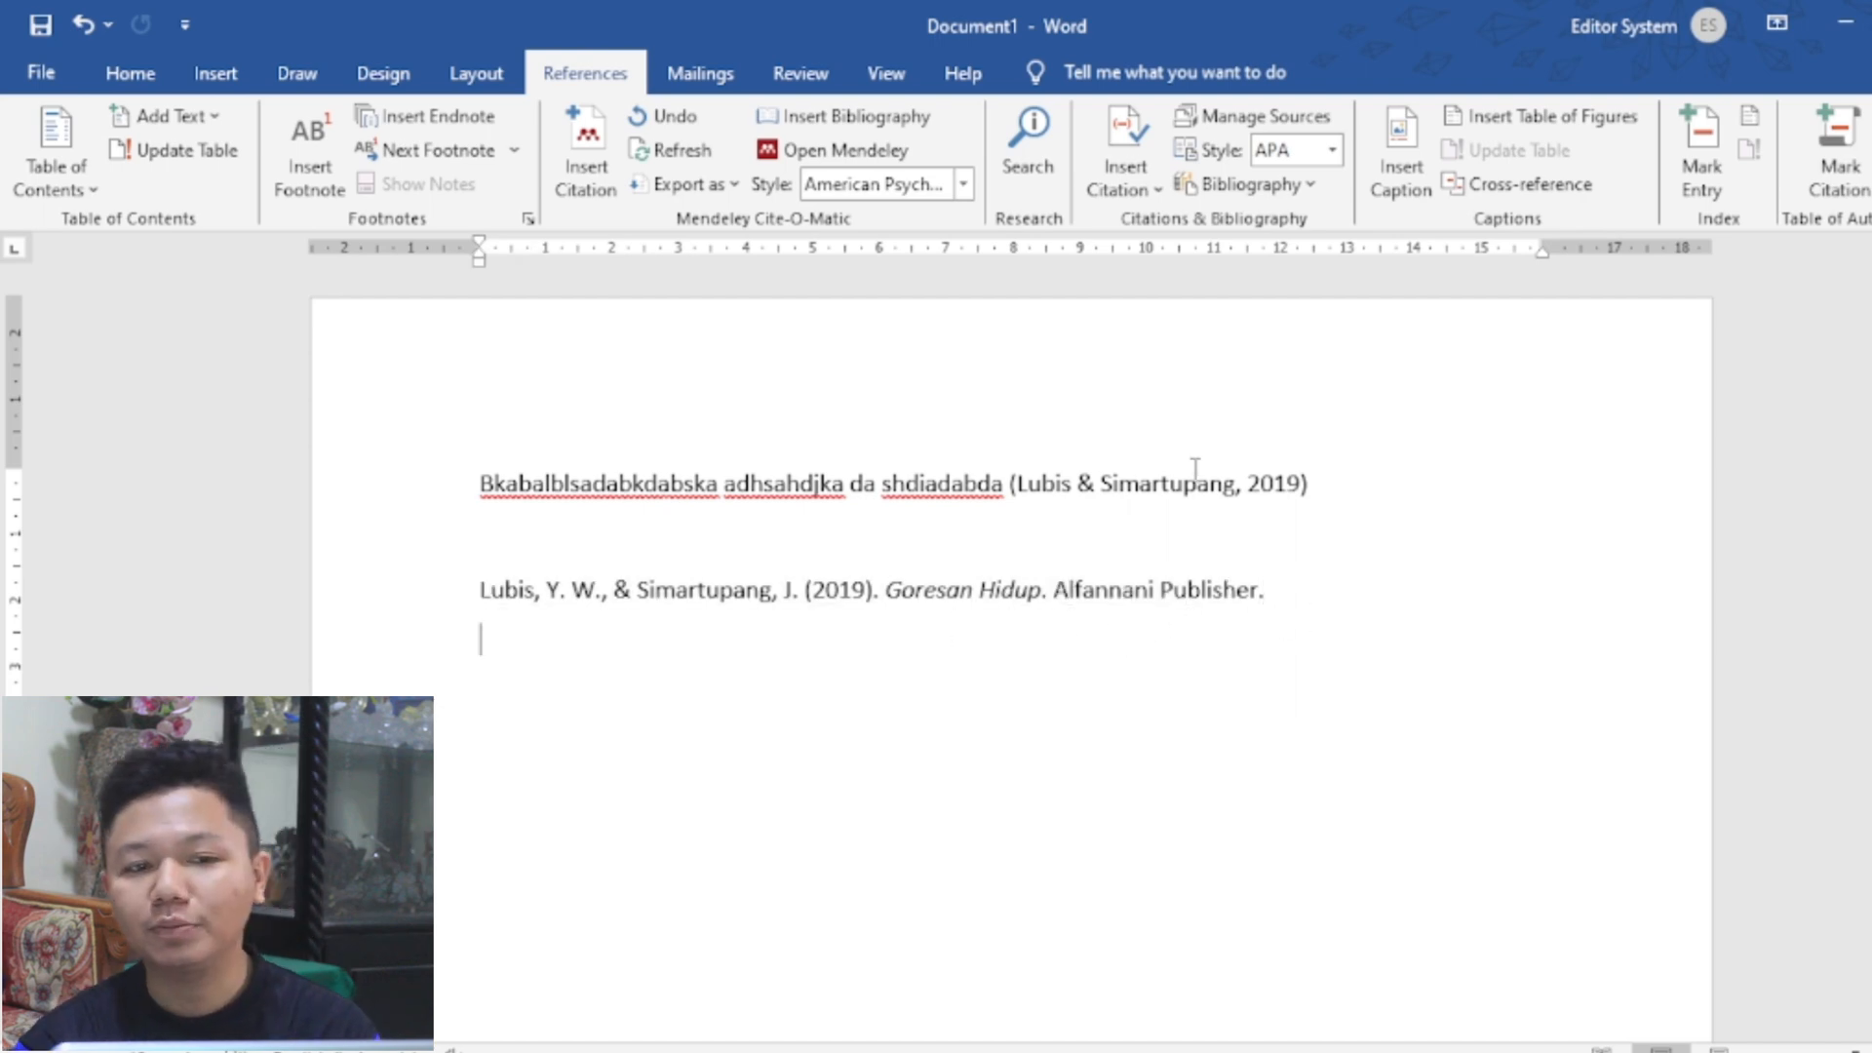
click(1215, 488)
click(1324, 675)
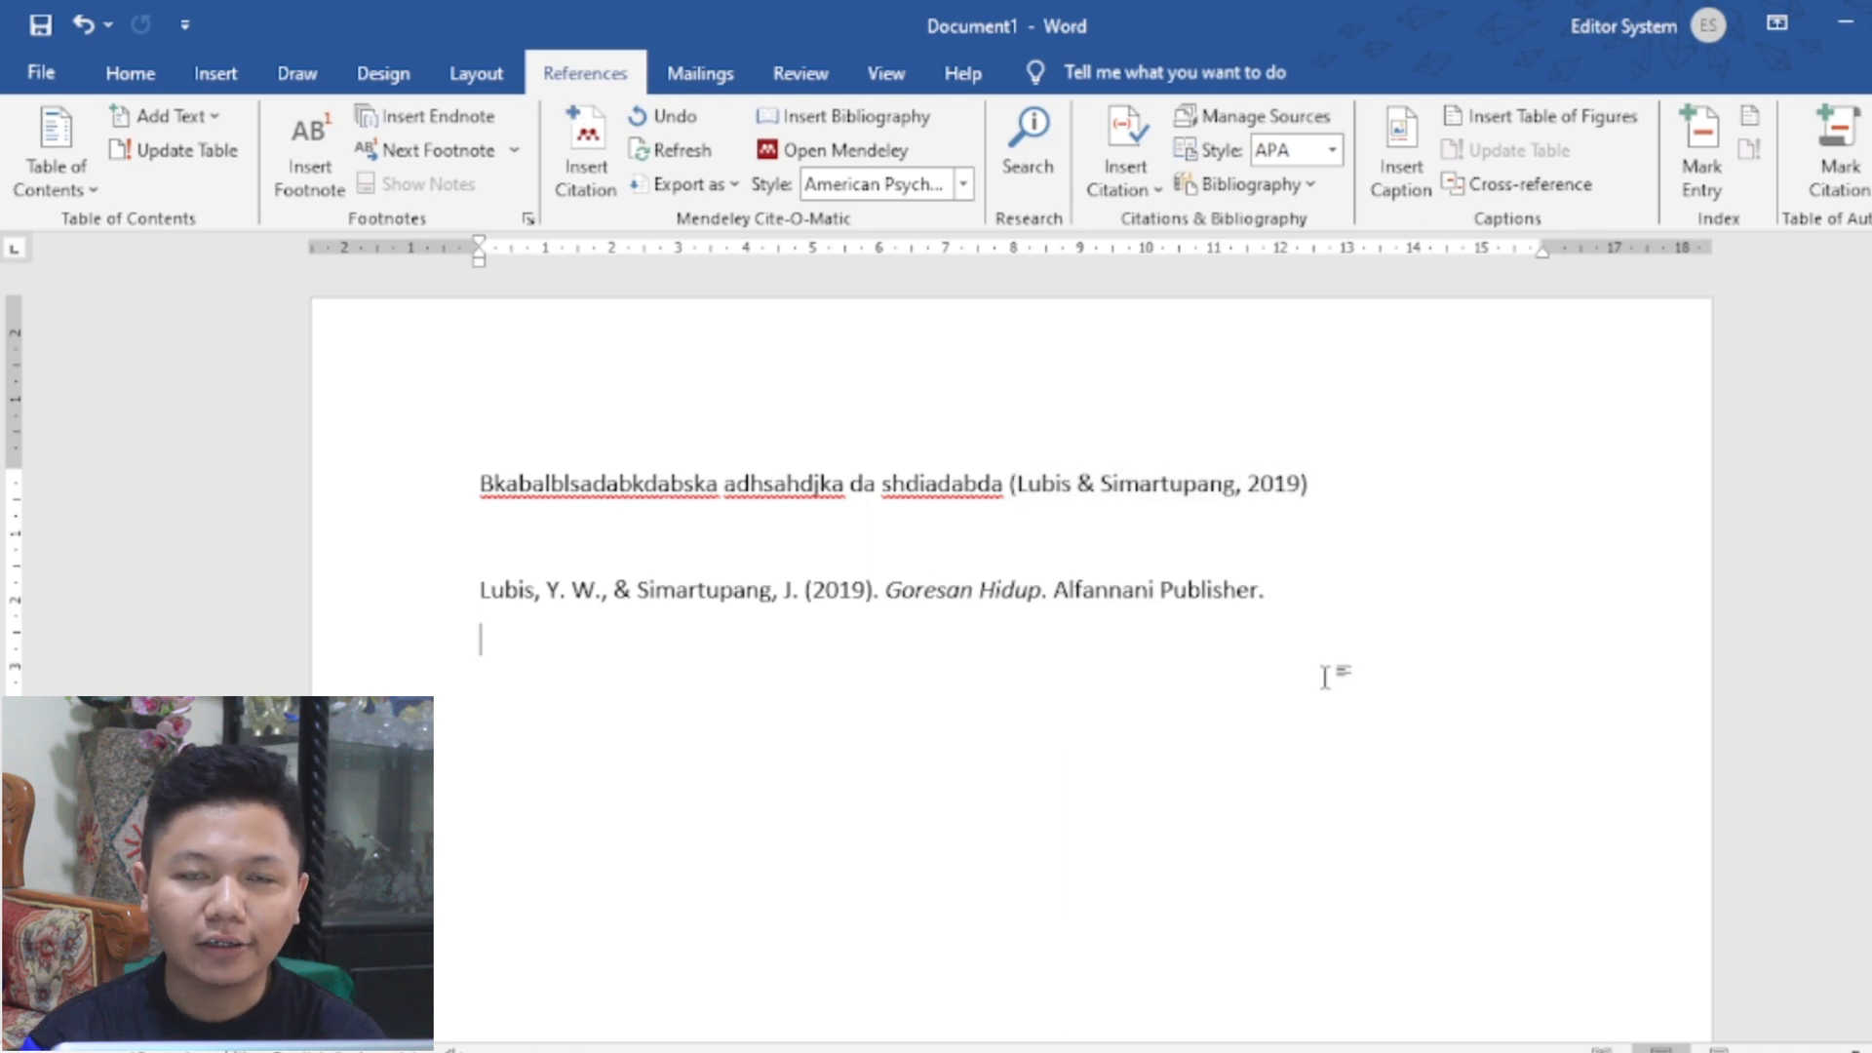